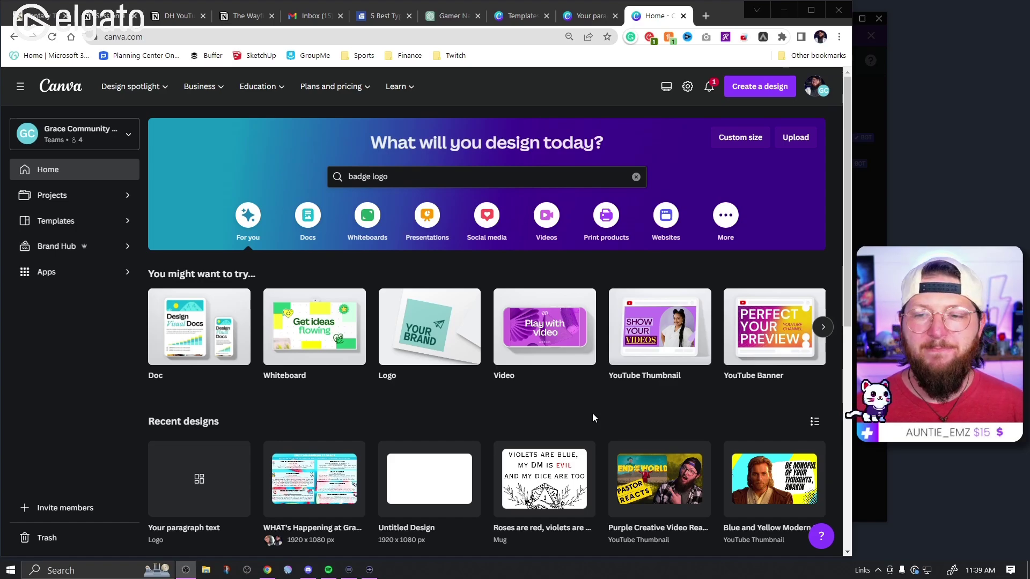
Search the templates for 'mascot logo' and browse the Black Eagle, Wolves and Knight mascot results
{"action": "double_click", "coordinate": [451, 175]}
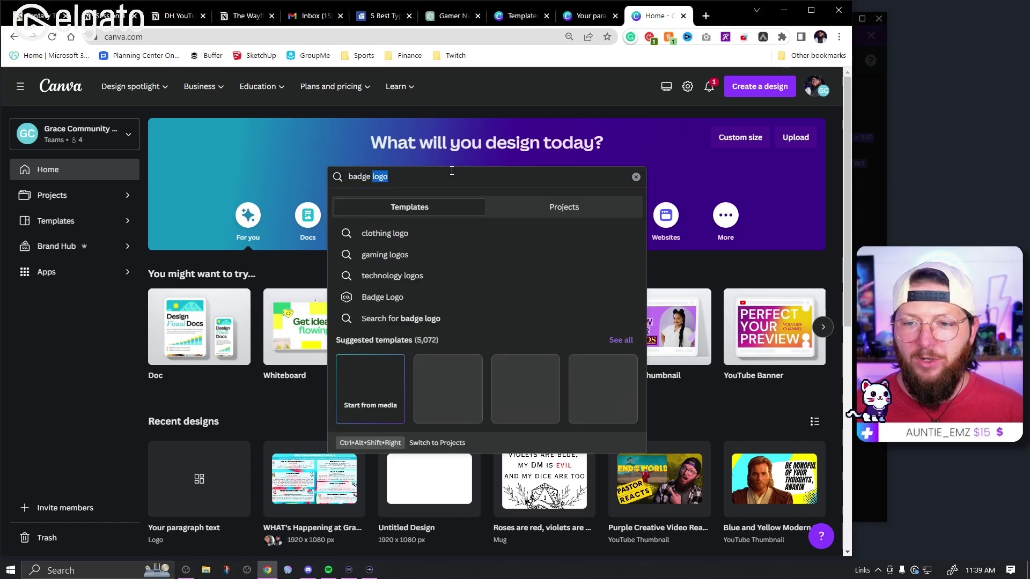
{"action": "left_click_drag", "start_coordinate": [415, 179], "coordinate": [323, 176]}
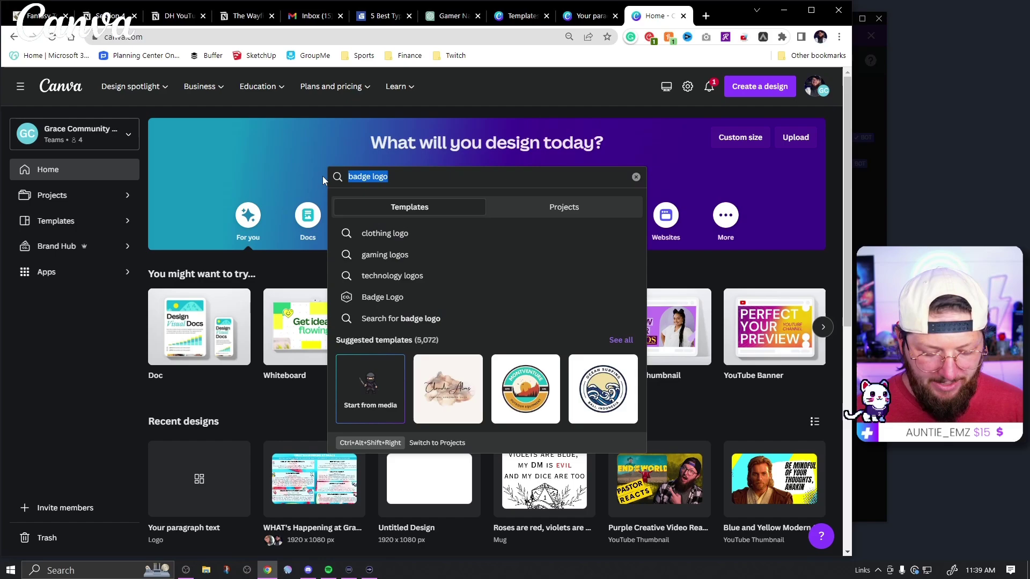
{"action": "type", "text": "mascot logo"}
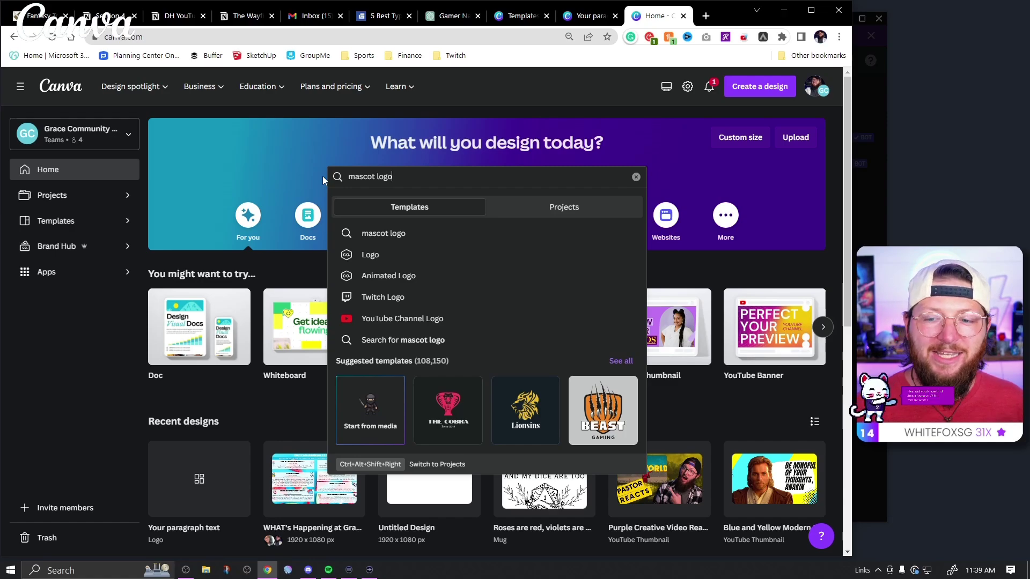
{"action": "key", "text": "Return"}
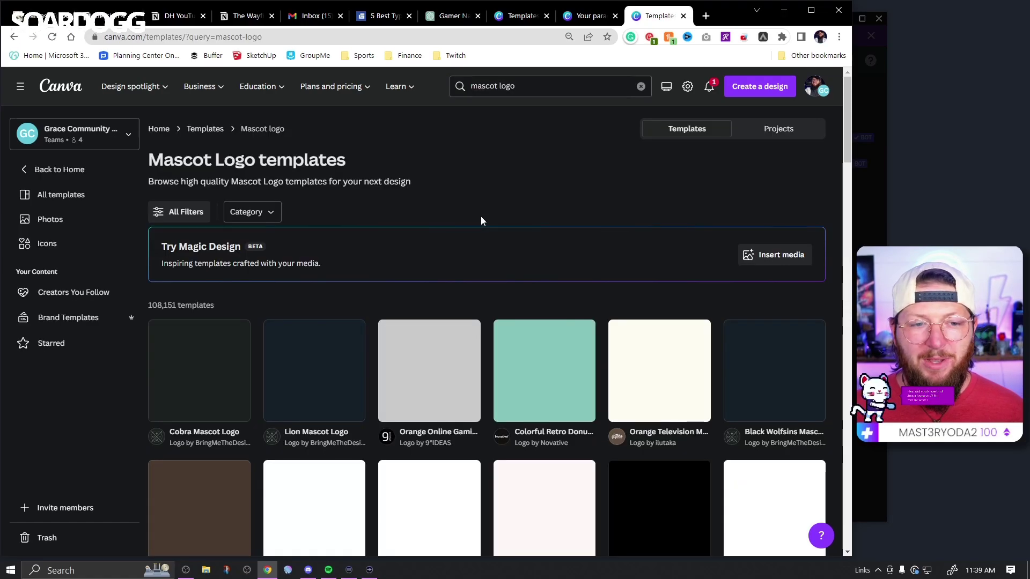
{"action": "scroll", "coordinate": [565, 261], "scroll_direction": "down", "scroll_amount": 3}
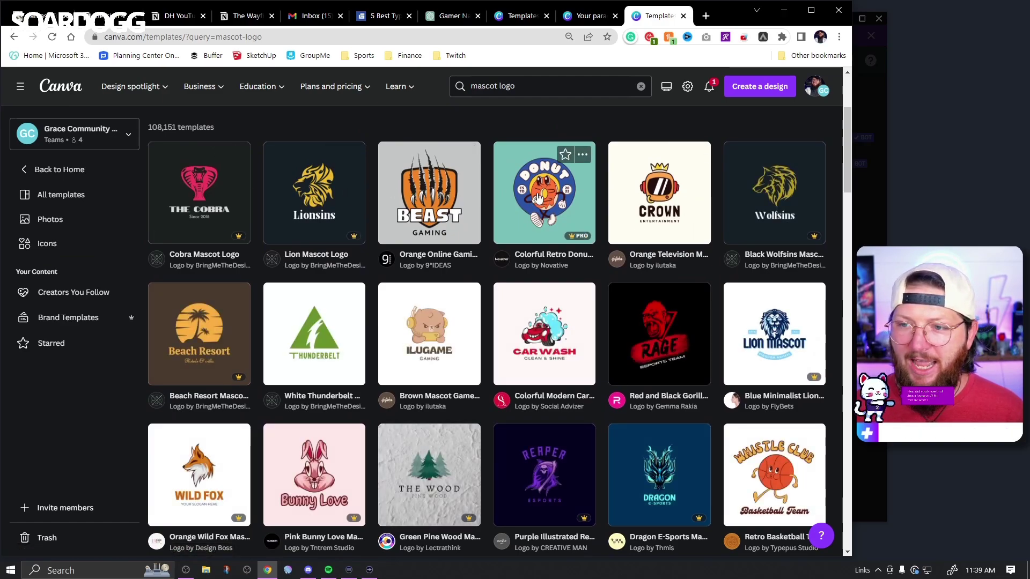
{"action": "scroll", "coordinate": [515, 242], "scroll_direction": "down", "scroll_amount": 2}
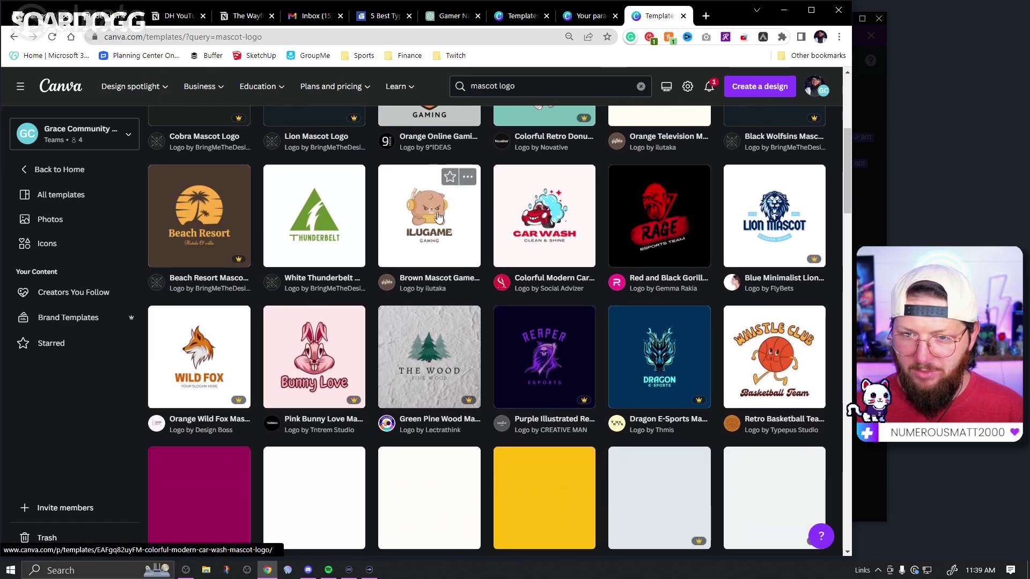
{"action": "scroll", "coordinate": [343, 375], "scroll_direction": "down", "scroll_amount": 2}
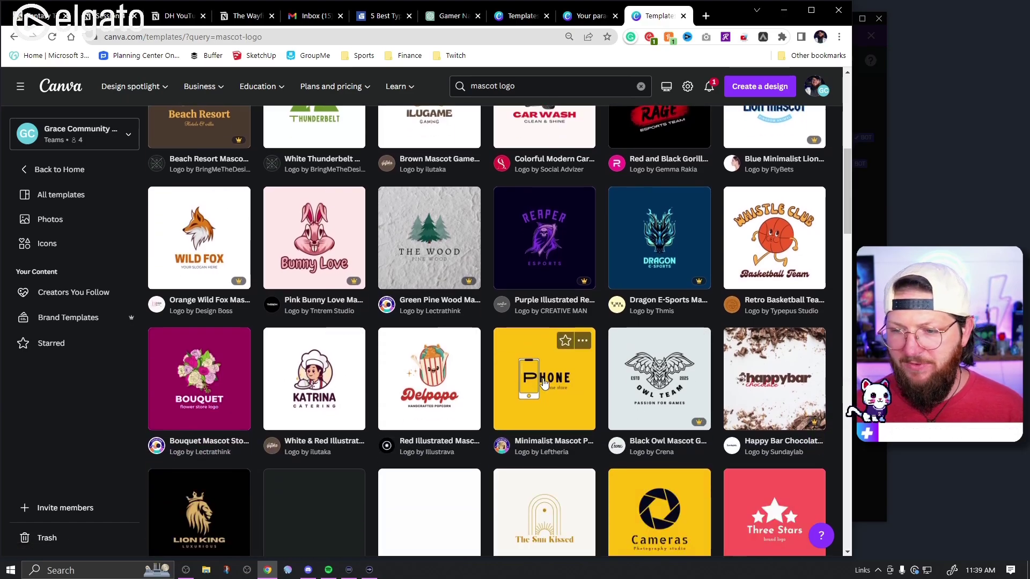
{"action": "scroll", "coordinate": [569, 348], "scroll_direction": "down", "scroll_amount": 1}
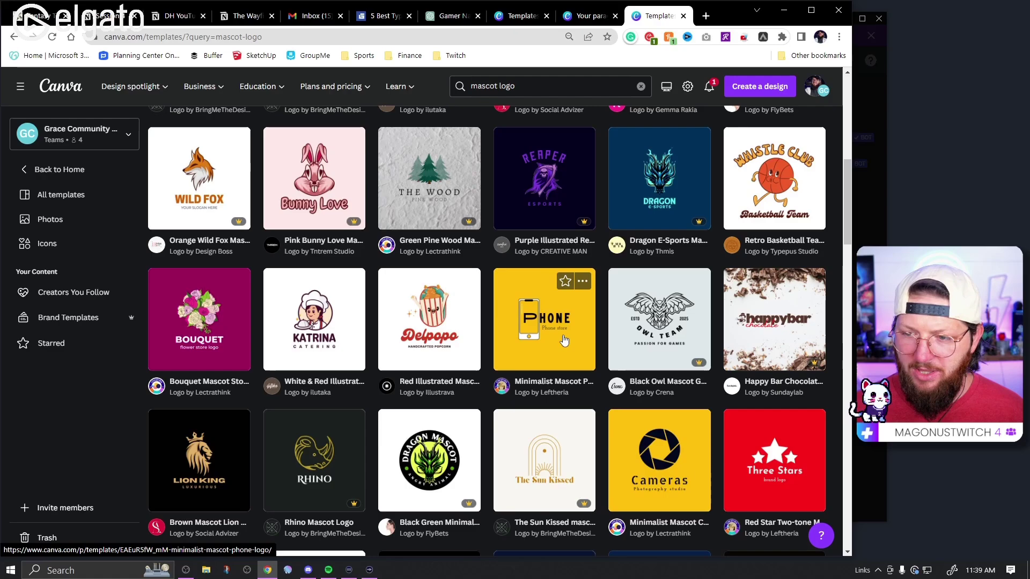
{"action": "scroll", "coordinate": [558, 325], "scroll_direction": "down", "scroll_amount": 7}
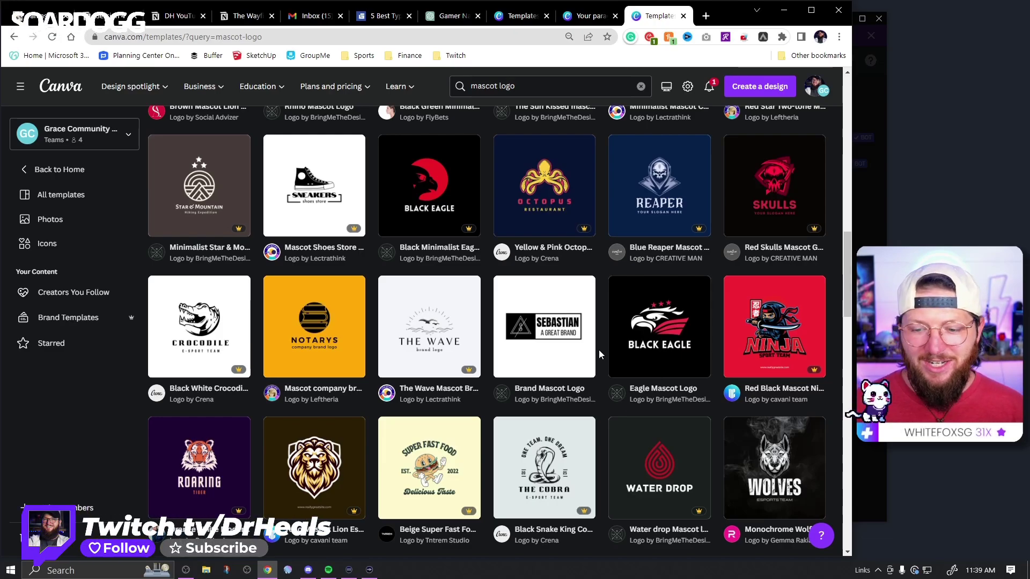
{"action": "scroll", "coordinate": [599, 352], "scroll_direction": "down", "scroll_amount": 3}
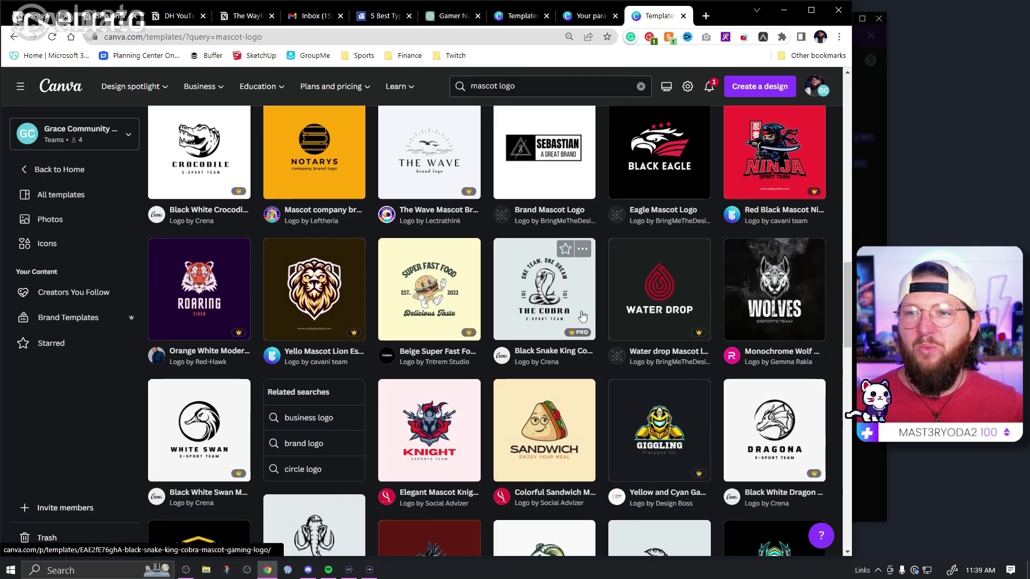
{"action": "left_click", "coordinate": [450, 16]}
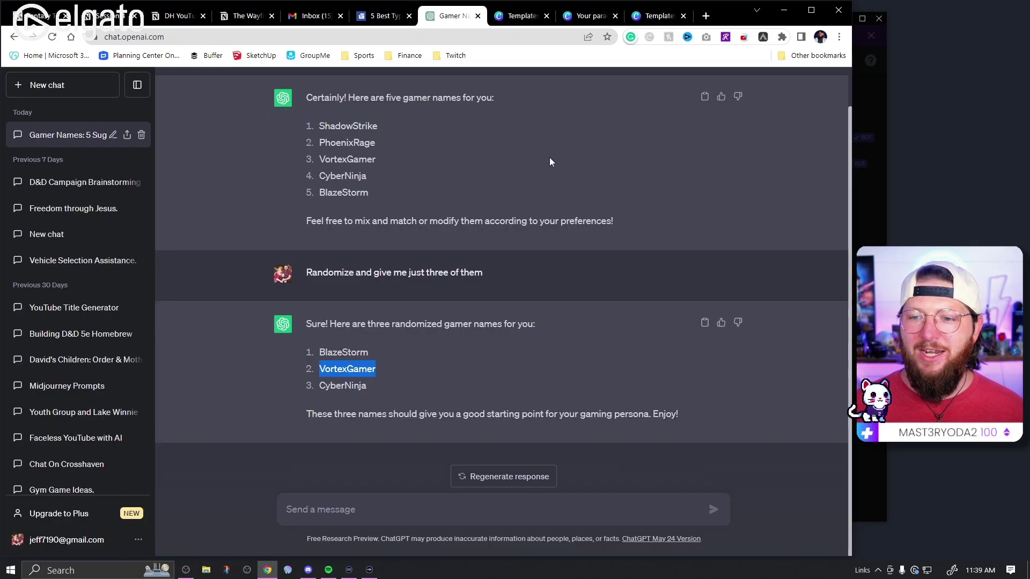
{"action": "left_click", "coordinate": [418, 345]}
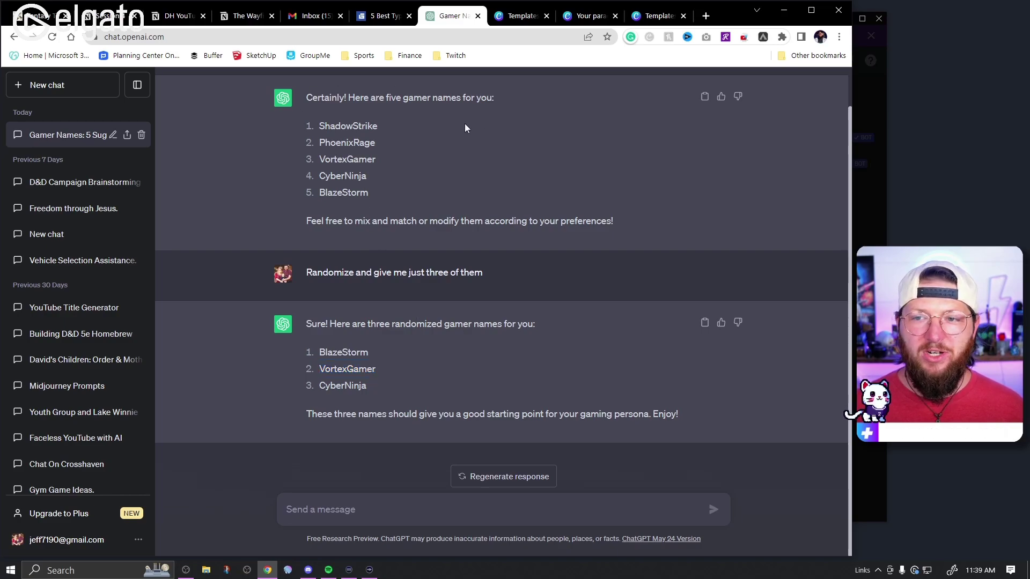
{"action": "left_click_drag", "start_coordinate": [384, 221], "coordinate": [314, 125]}
{"action": "left_click", "coordinate": [479, 162]}
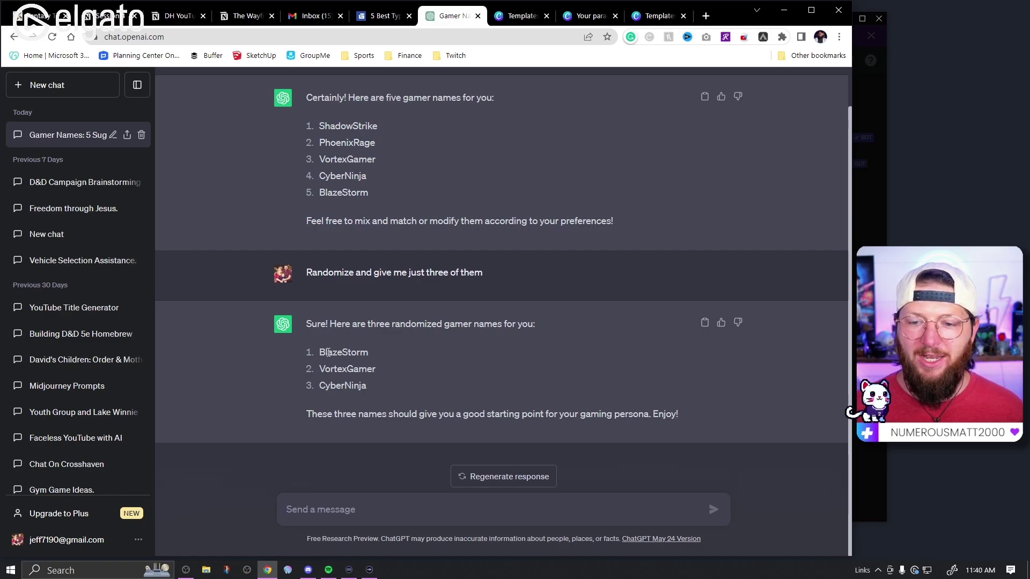
{"action": "left_click_drag", "start_coordinate": [329, 353], "coordinate": [370, 353]}
{"action": "left_click_drag", "start_coordinate": [336, 386], "coordinate": [408, 385]}
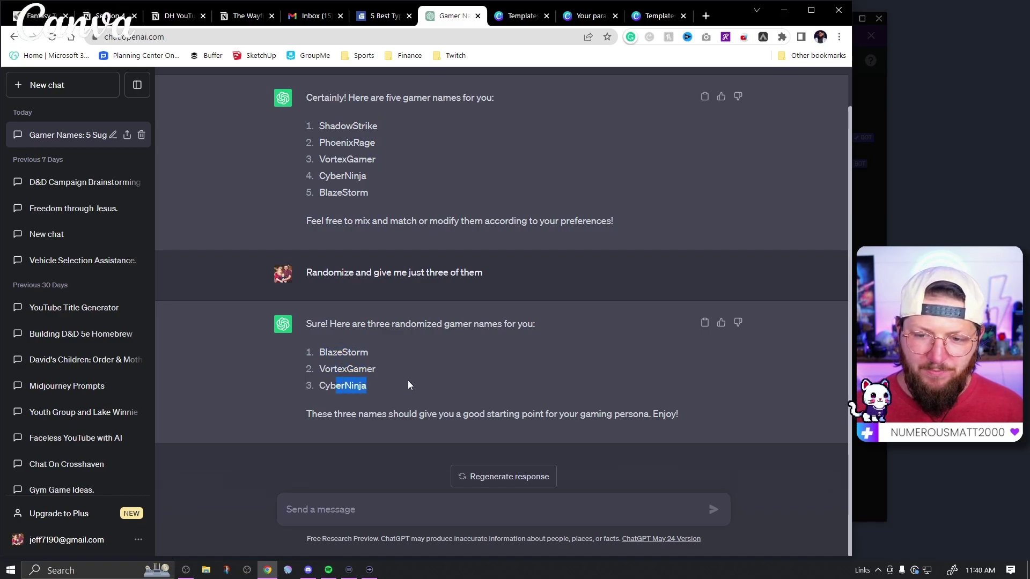
{"action": "left_click", "coordinate": [357, 349]}
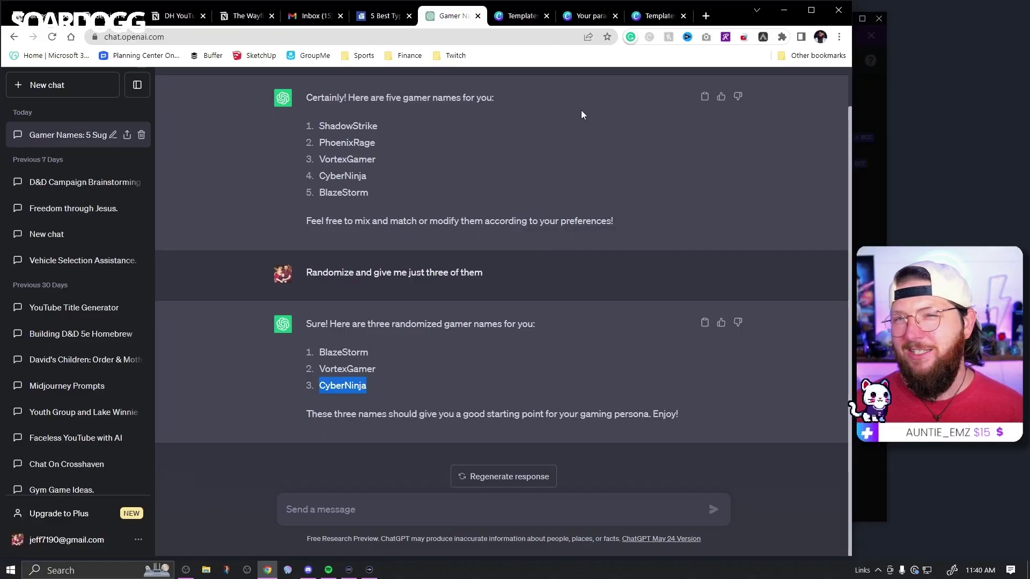
{"action": "left_click", "coordinate": [656, 18]}
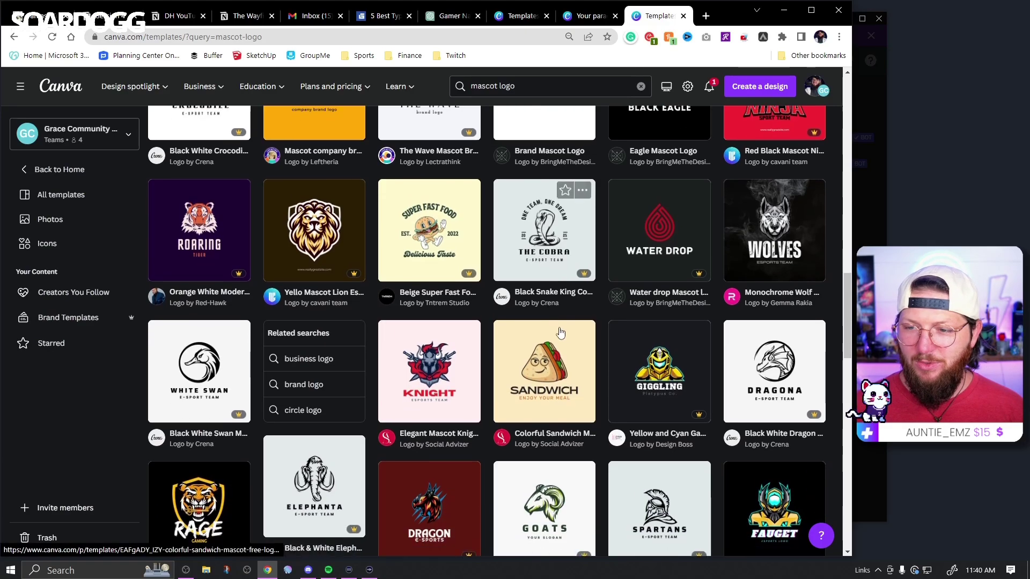
Customize the Black Snake King Cobra Mascot Gaming Logo template (500 × 500 px) as a new design
{"action": "mouse_move", "coordinate": [560, 334]}
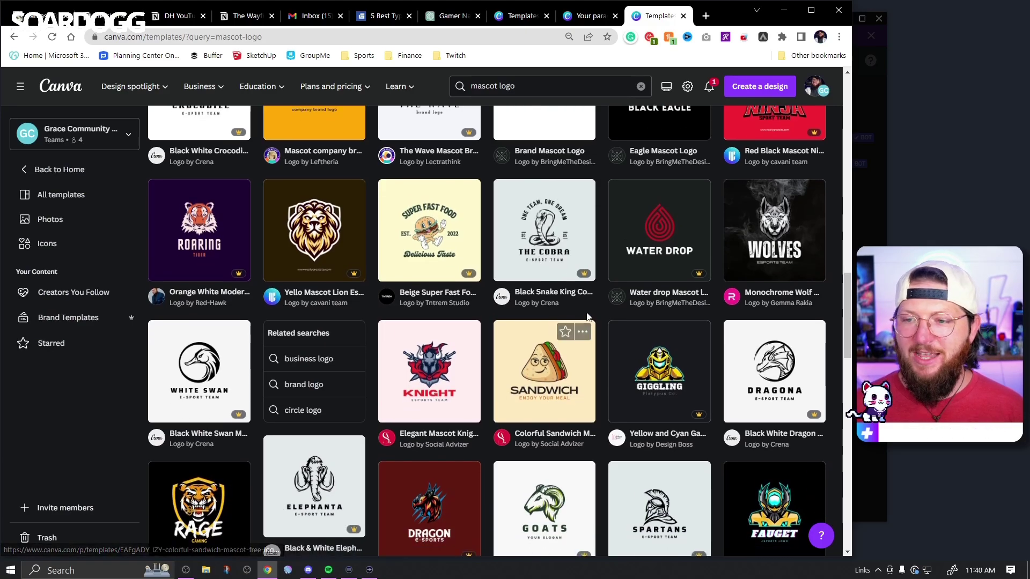
{"action": "left_click", "coordinate": [556, 232]}
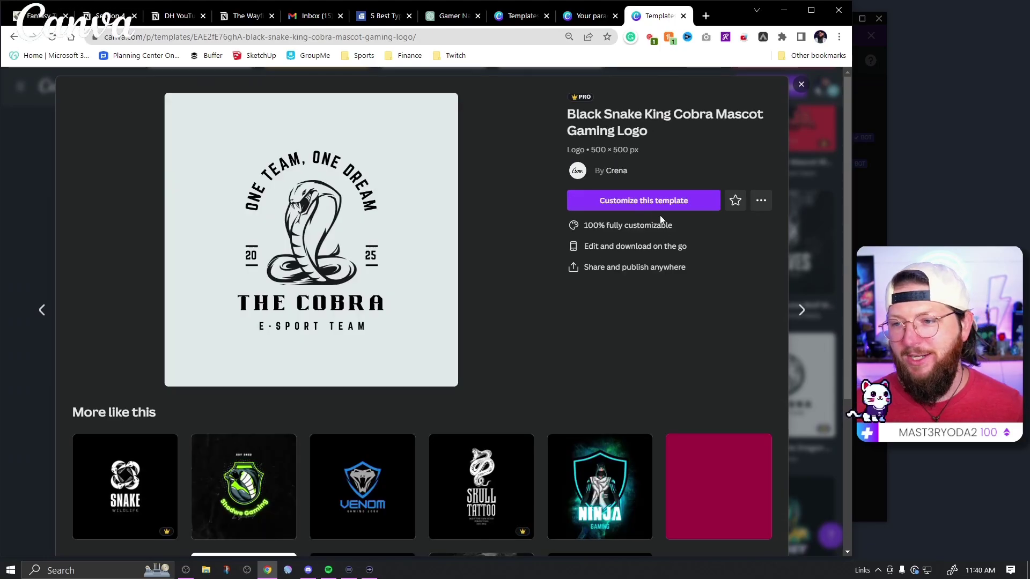
{"action": "left_click", "coordinate": [652, 200]}
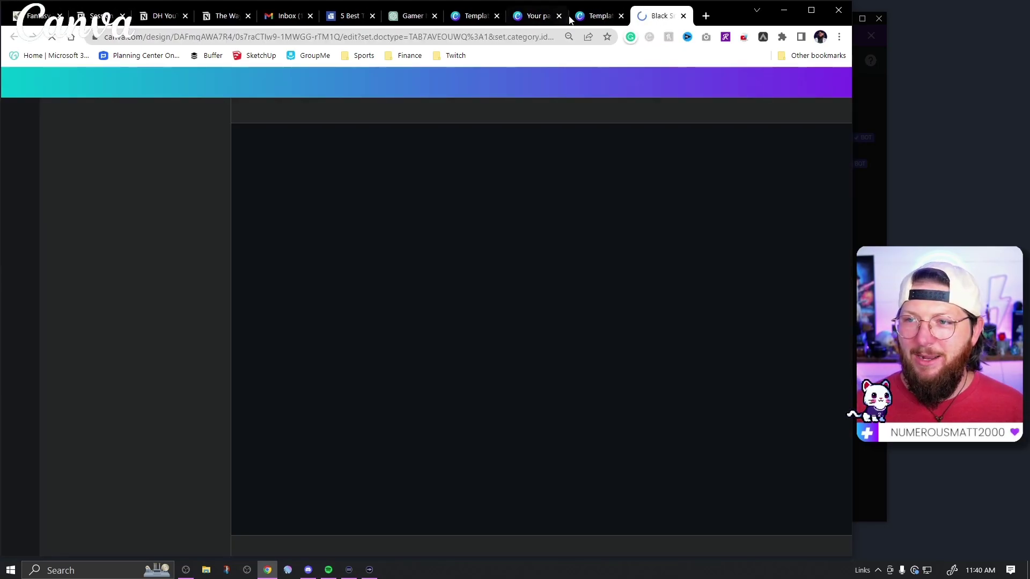
{"action": "left_click", "coordinate": [598, 16]}
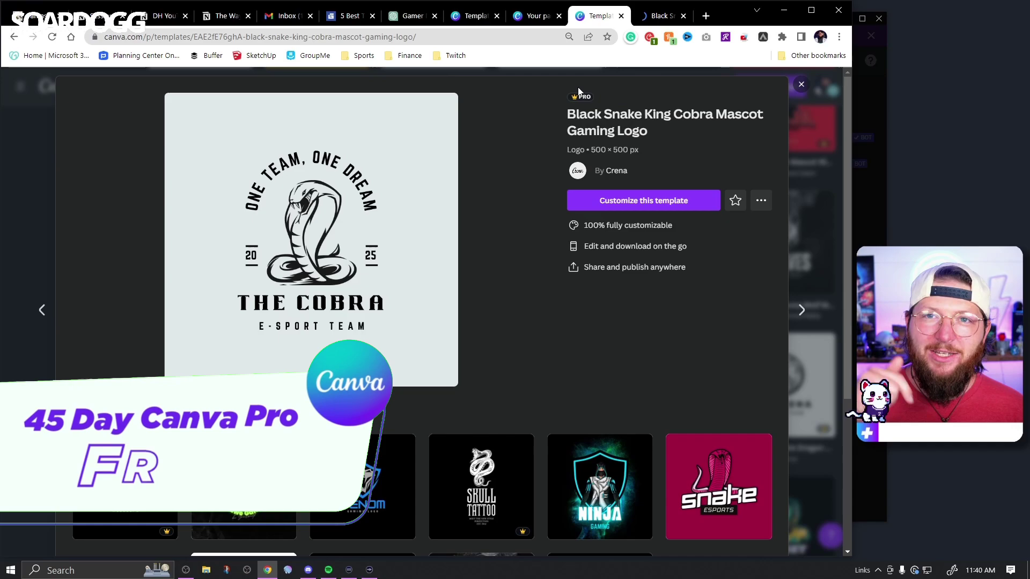
In the cobra logo design, search Elements for 'ninja' and show all graphics results
{"action": "left_click", "coordinate": [658, 17]}
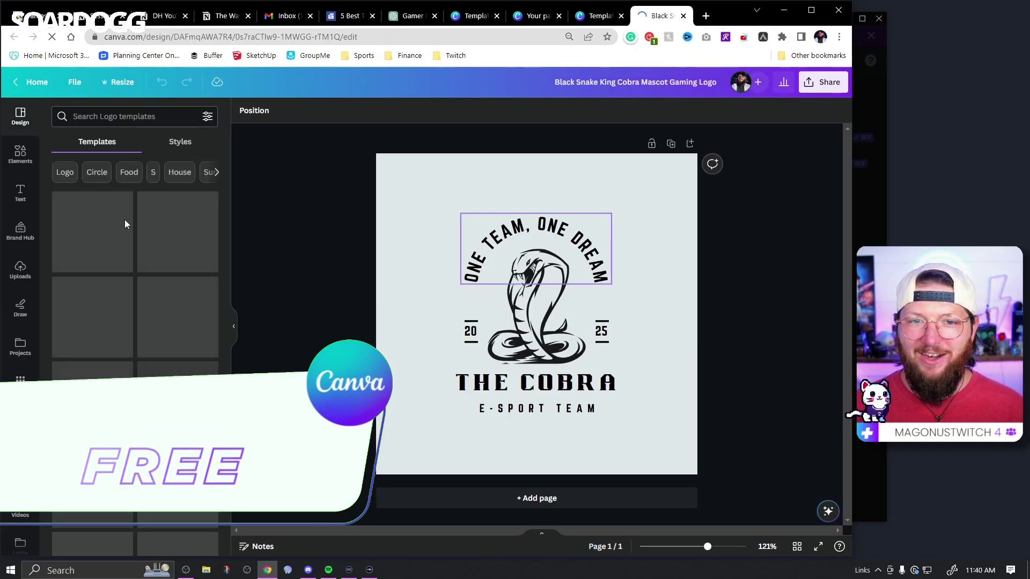
{"action": "left_click", "coordinate": [21, 151]}
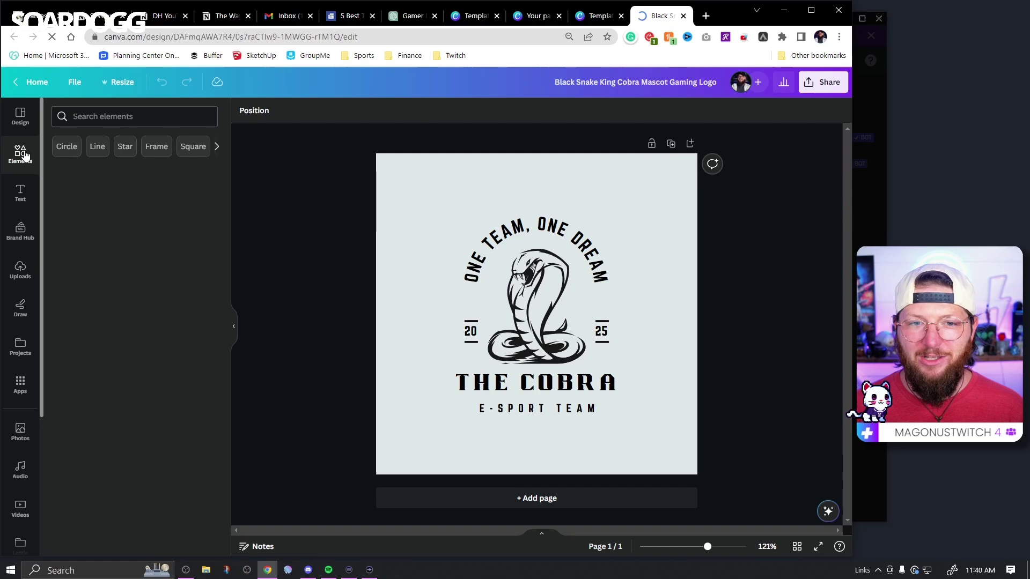
{"action": "left_click", "coordinate": [129, 115]}
{"action": "type", "text": "ninja"}
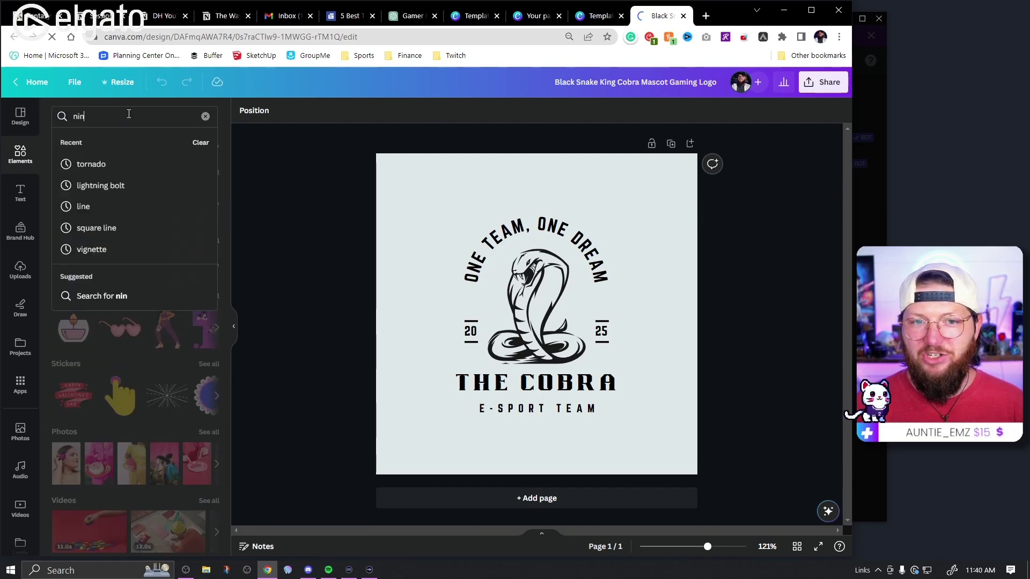
{"action": "key", "text": "Return"}
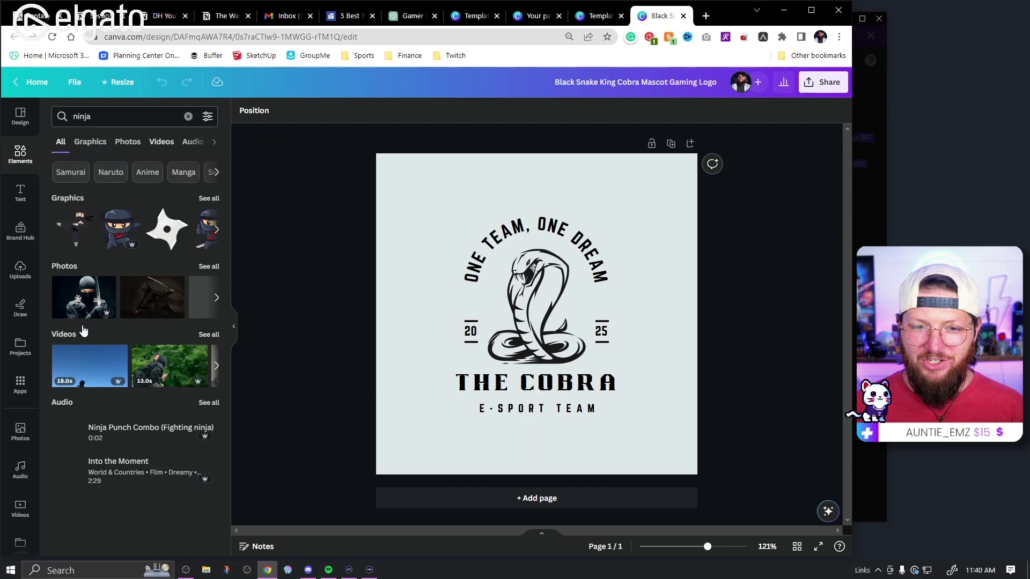
{"action": "left_click", "coordinate": [210, 199]}
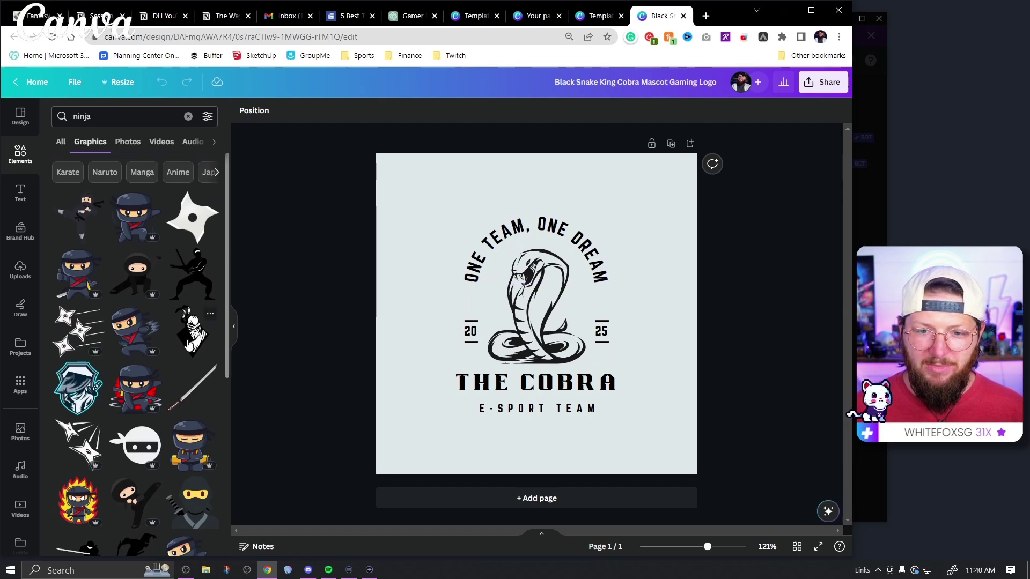
Replace the cobra illustration with the black hooded ninja graphic, nudged slightly upward
{"action": "left_click", "coordinate": [535, 322]}
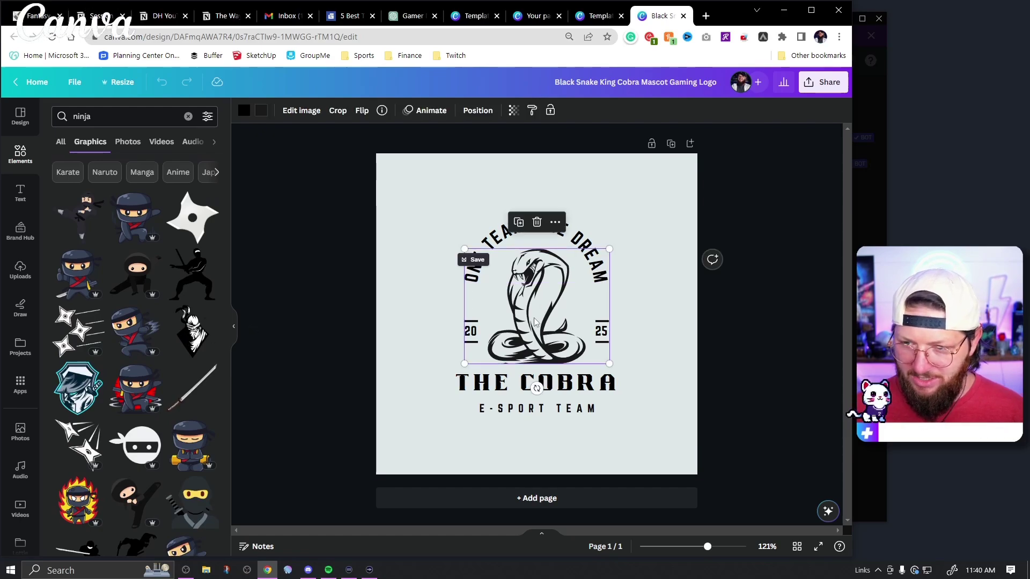
{"action": "key", "text": "Delete"}
{"action": "left_click", "coordinate": [192, 331]}
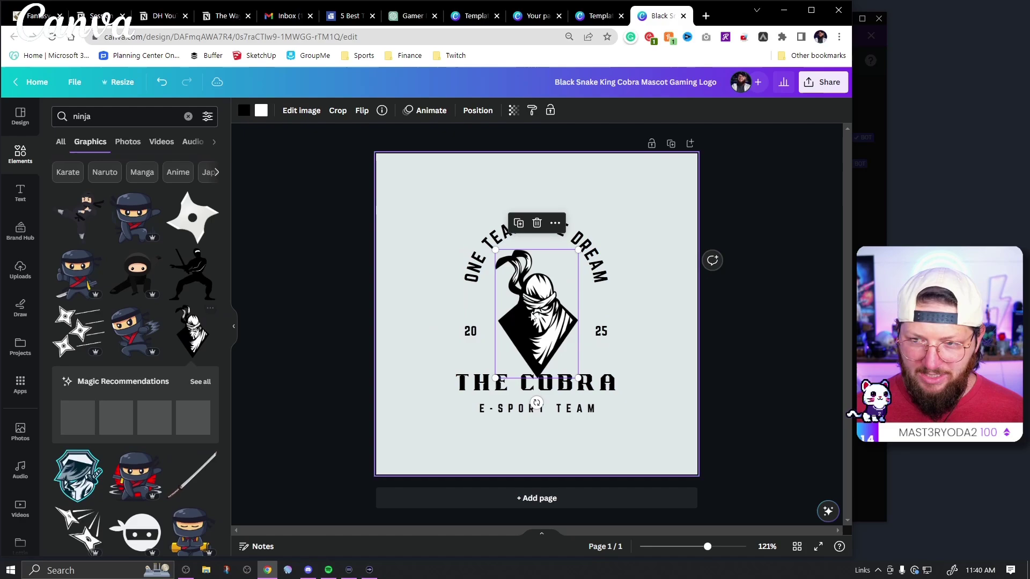
{"action": "left_click_drag", "start_coordinate": [553, 337], "coordinate": [552, 330]}
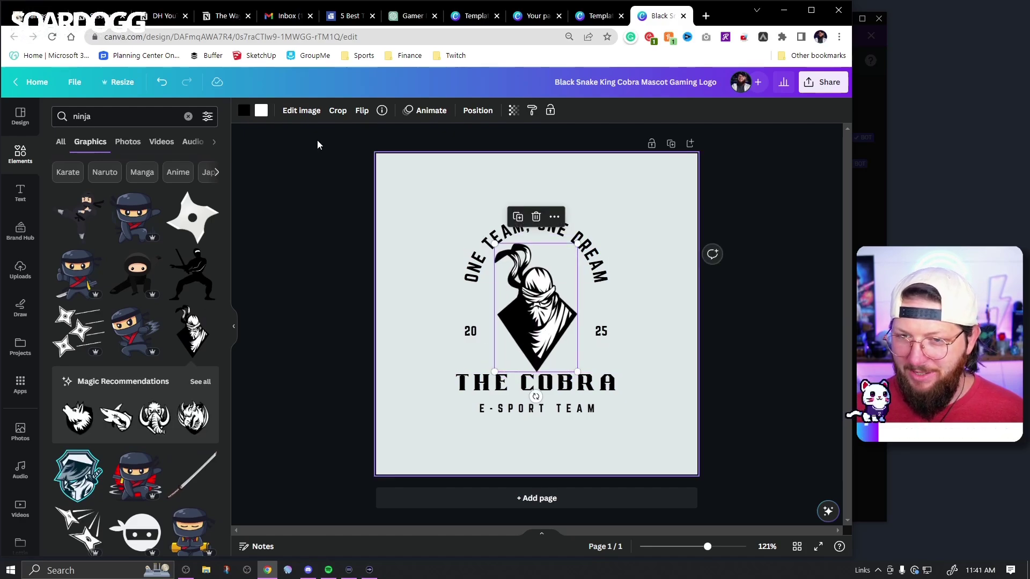
Rename the THE COBRA title to 'CYBERNINJA'
{"action": "double_click", "coordinate": [579, 383]}
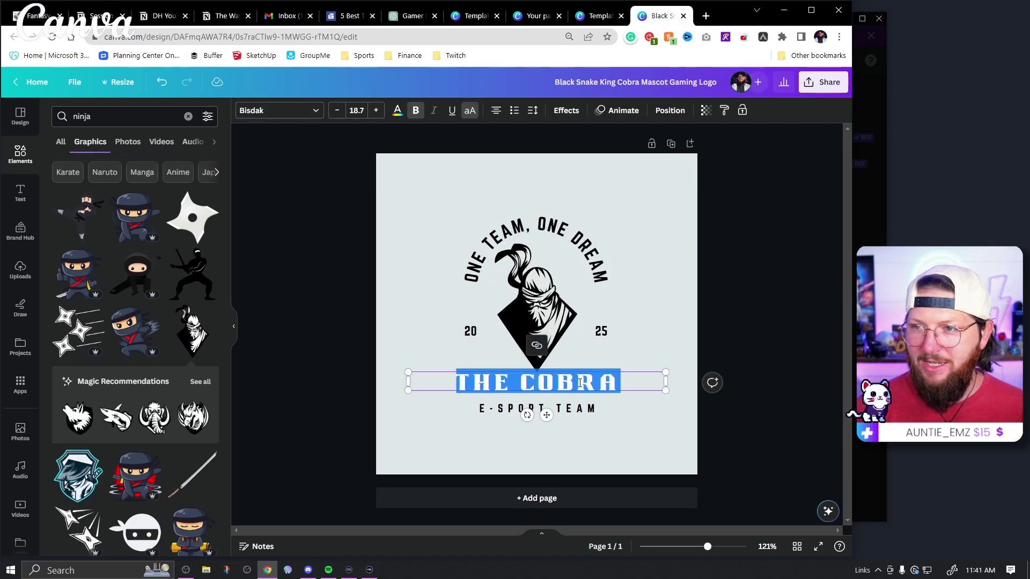
{"action": "type", "text": "NINJA"}
{"action": "key", "text": "ctrl+7"}
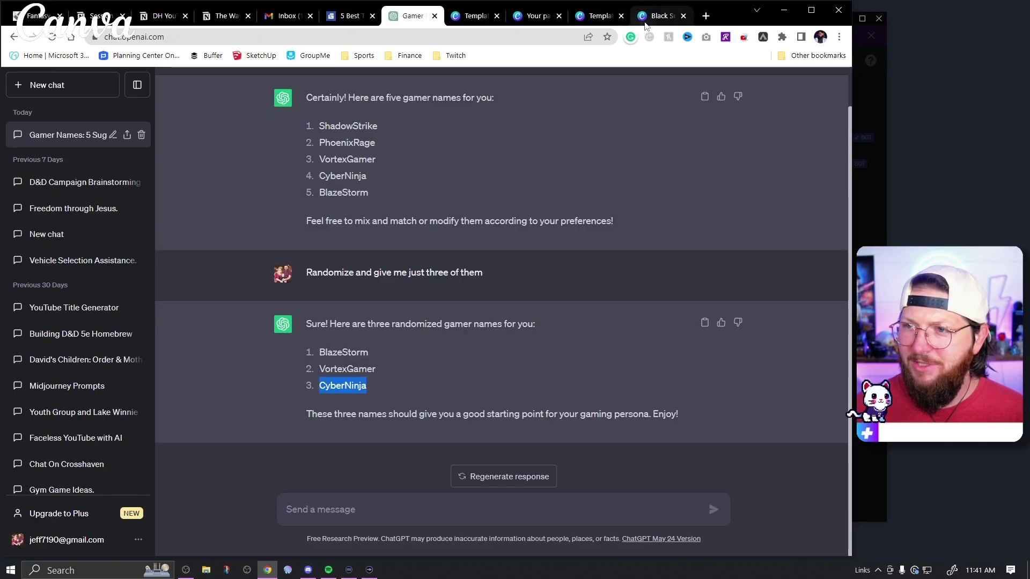
{"action": "left_click", "coordinate": [653, 18]}
{"action": "double_click", "coordinate": [517, 379]}
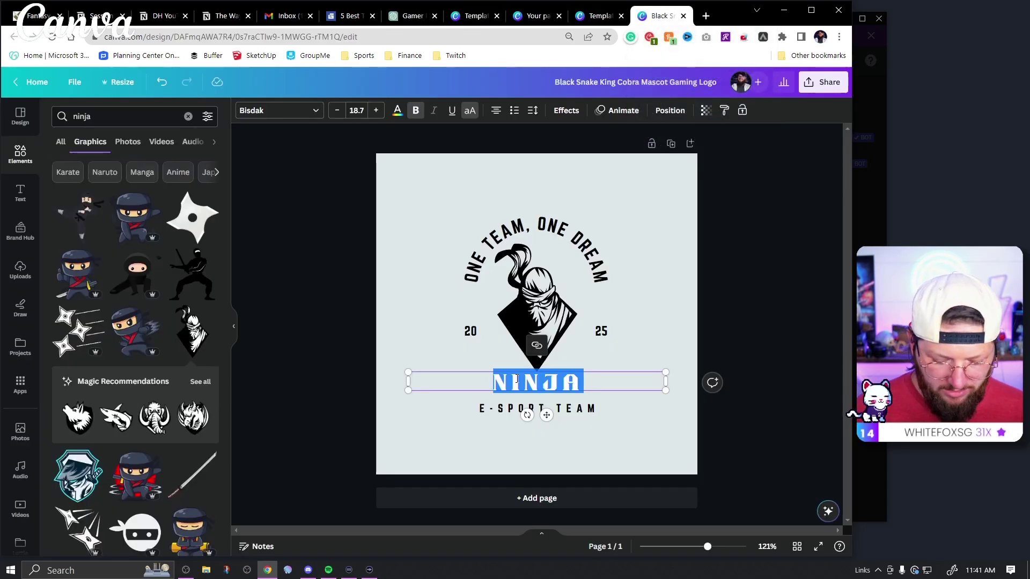
{"action": "type", "text": "CYBERNINJA"}
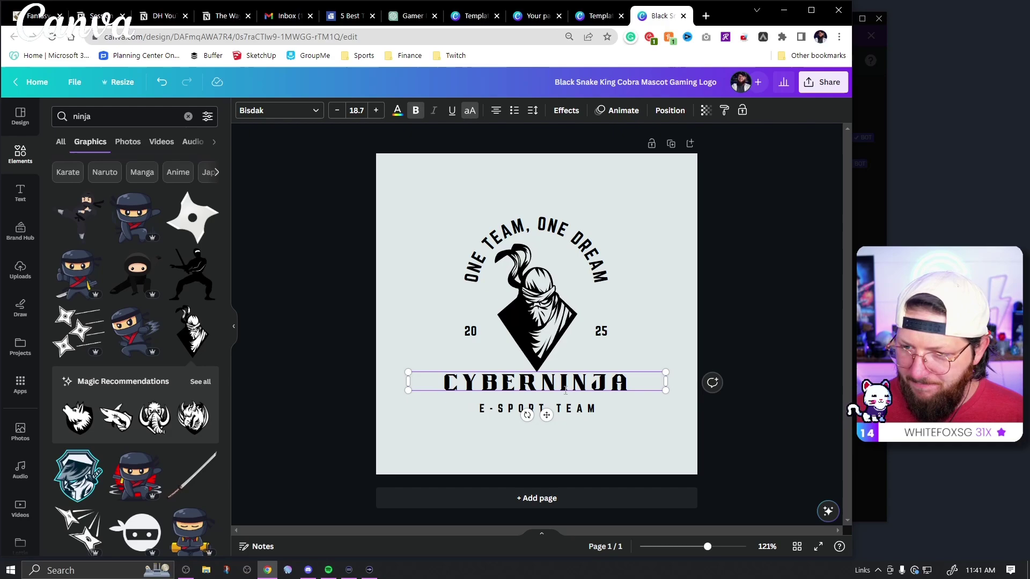
Delete the E-SPORT TEAM line from the logo
{"action": "left_click", "coordinate": [590, 413]}
{"action": "double_click", "coordinate": [590, 416]}
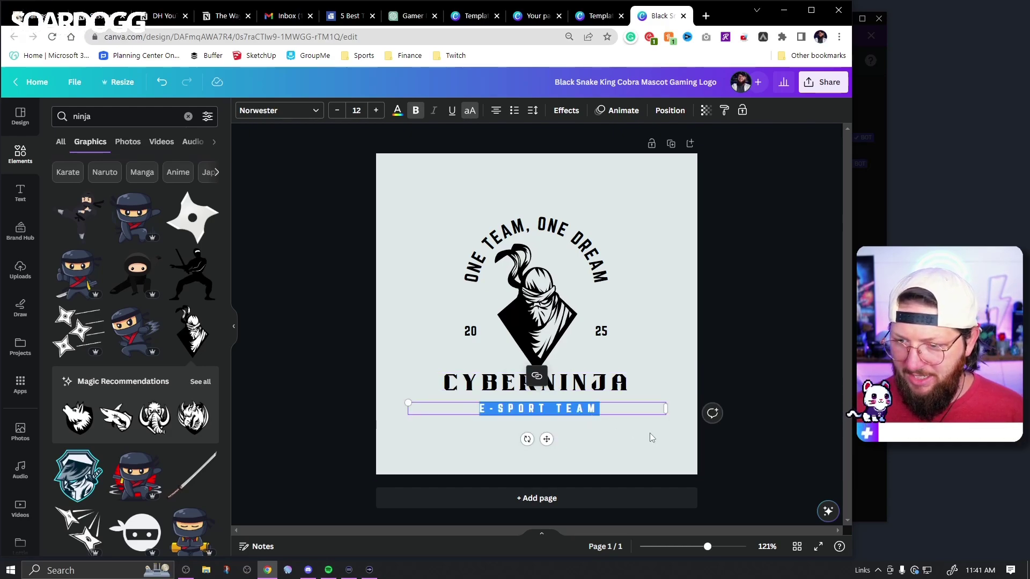
{"action": "left_click", "coordinate": [584, 427]}
{"action": "left_click", "coordinate": [568, 419]}
{"action": "key", "text": "Delete"}
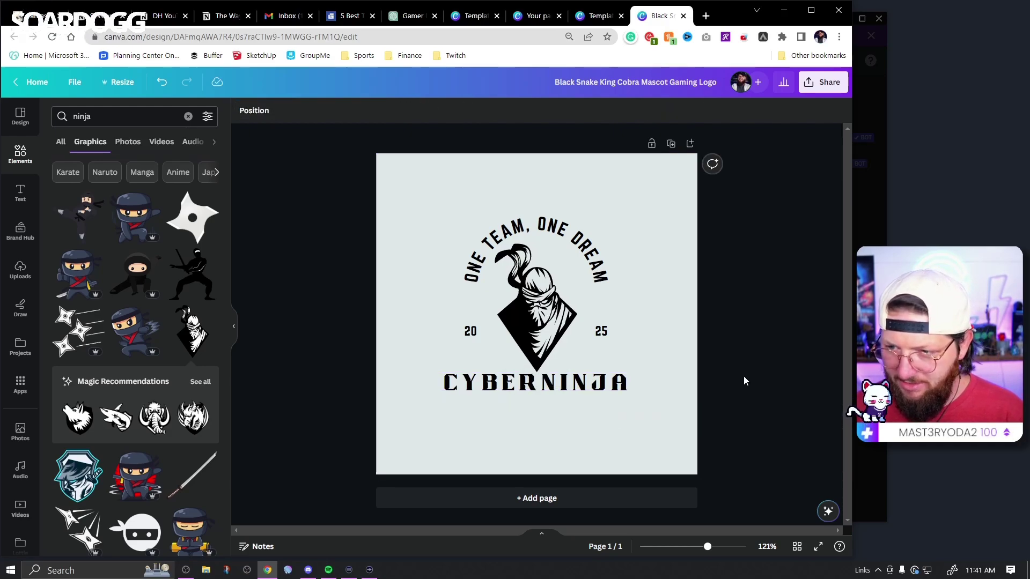
Change the 25 label beside the ninja to 20
{"action": "left_click", "coordinate": [601, 331]}
{"action": "double_click", "coordinate": [601, 331]}
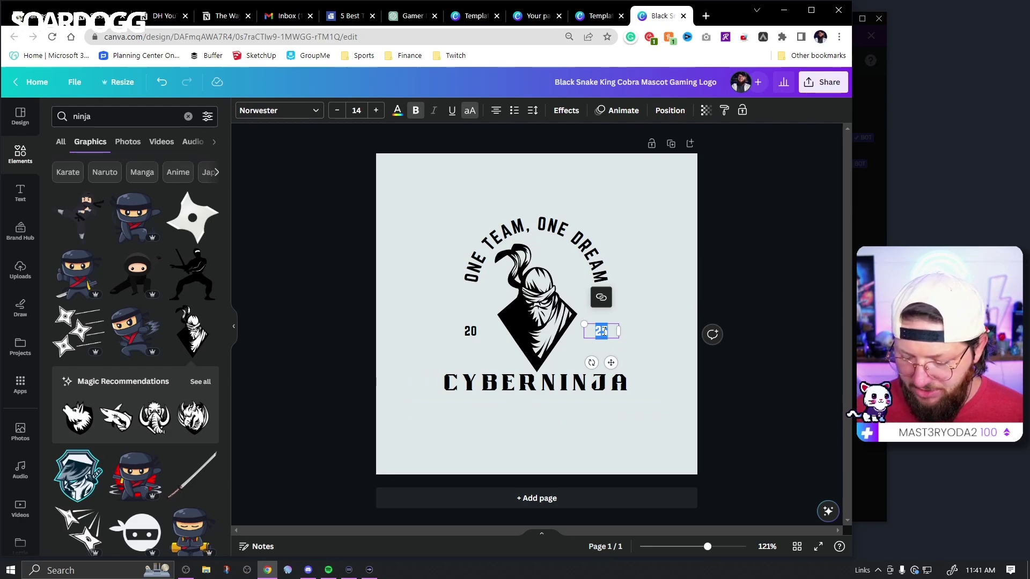
{"action": "type", "text": "2"}
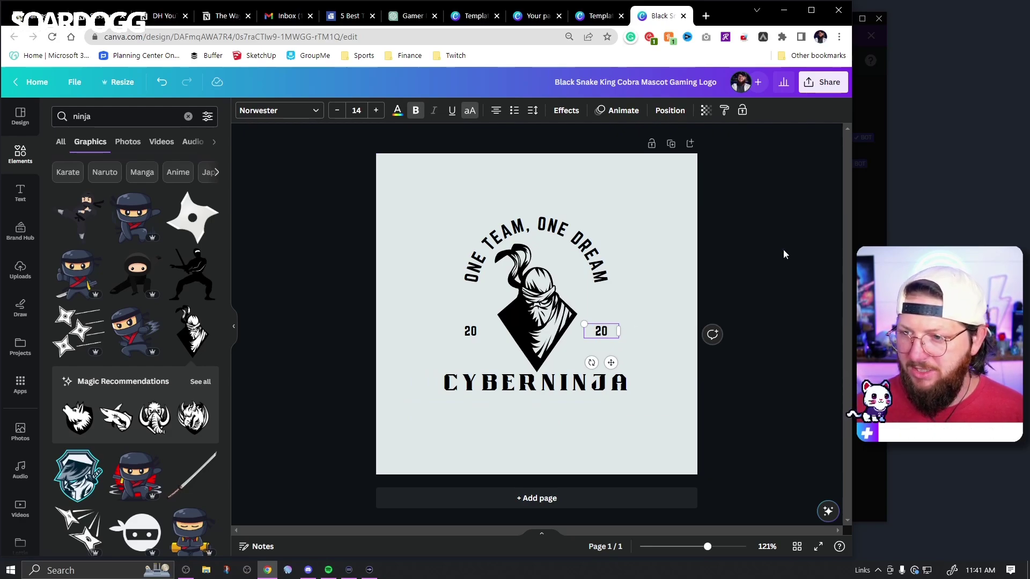
{"action": "left_click", "coordinate": [732, 248]}
Reword the arched ONE TEAM, ONE DREAM slogan to 'STRIKE FEAR, STRIKE HARD'
{"action": "left_click", "coordinate": [560, 234]}
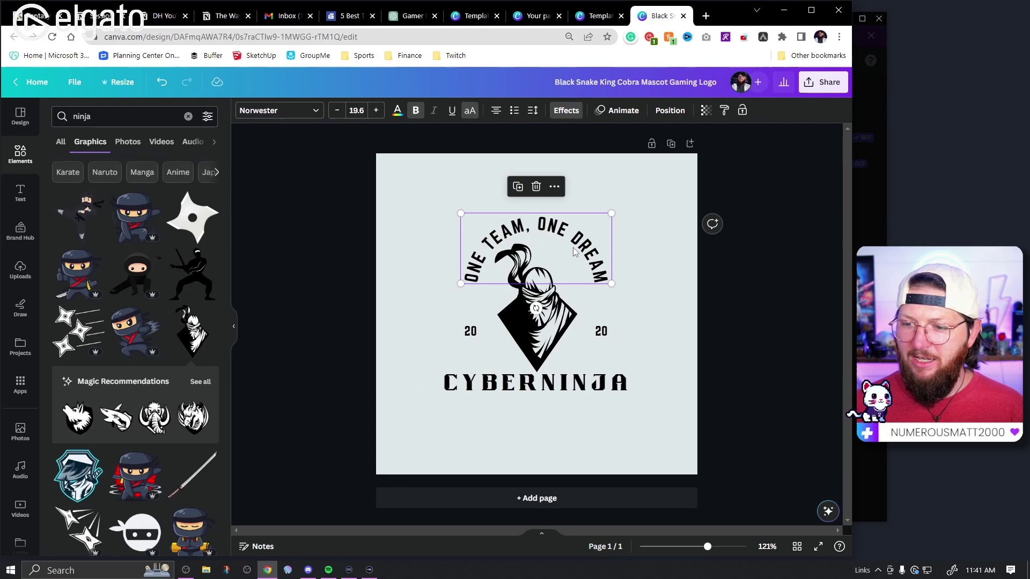
{"action": "left_click", "coordinate": [580, 382]}
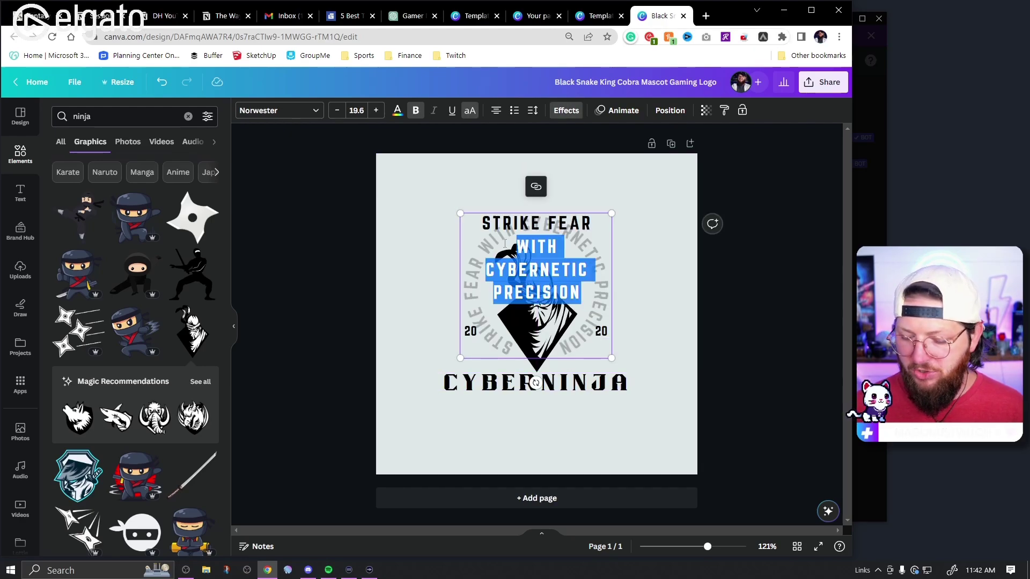
{"action": "type", "text": "STRIKE FEAR, STRIKE HA"}
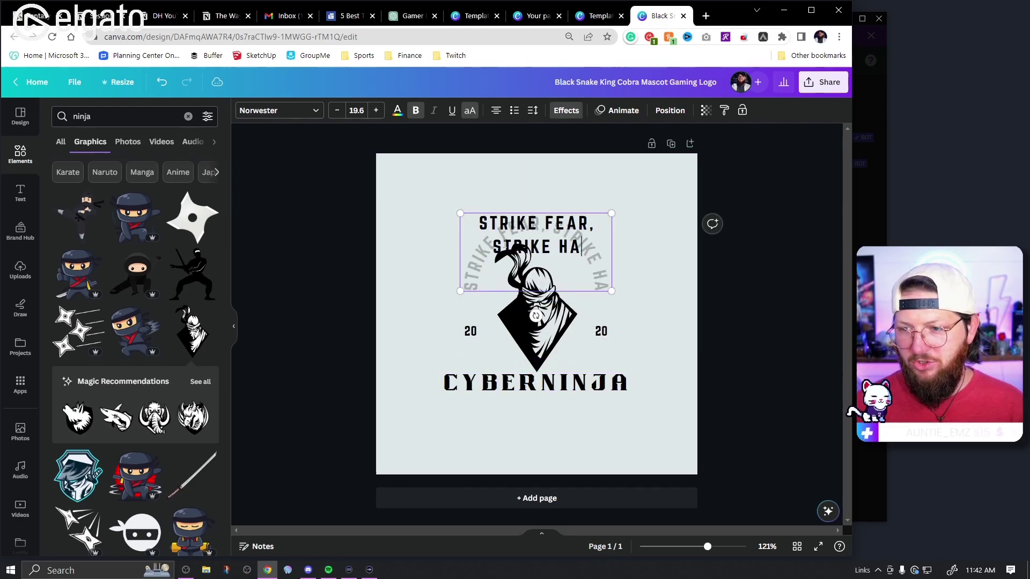
{"action": "type", "text": "RD"}
{"action": "left_click", "coordinate": [731, 308]}
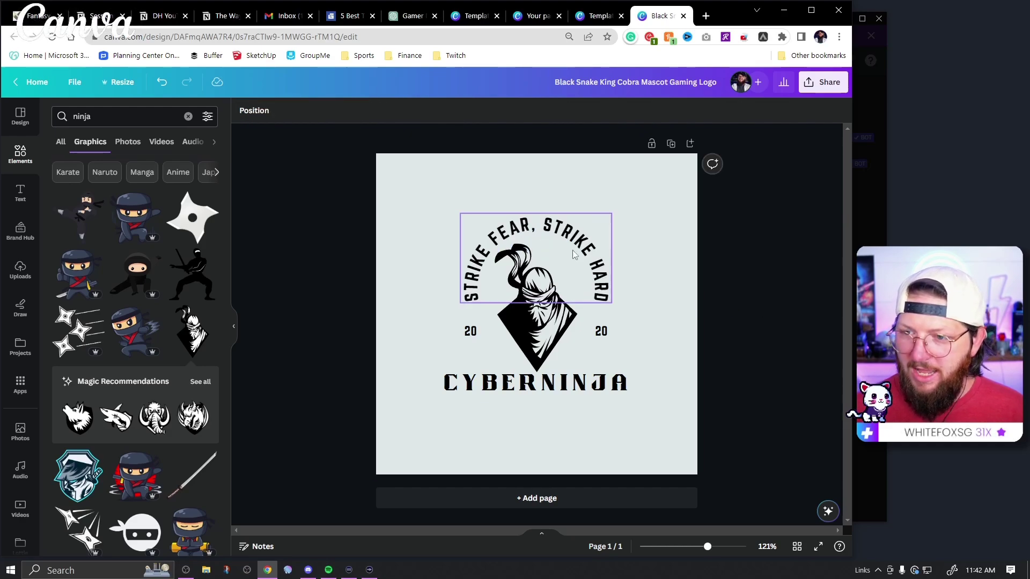
{"action": "left_click", "coordinate": [566, 249]}
Move the slogan arc up slightly and lower its curve from 62 to 58
{"action": "left_click_drag", "start_coordinate": [570, 241], "coordinate": [571, 235]}
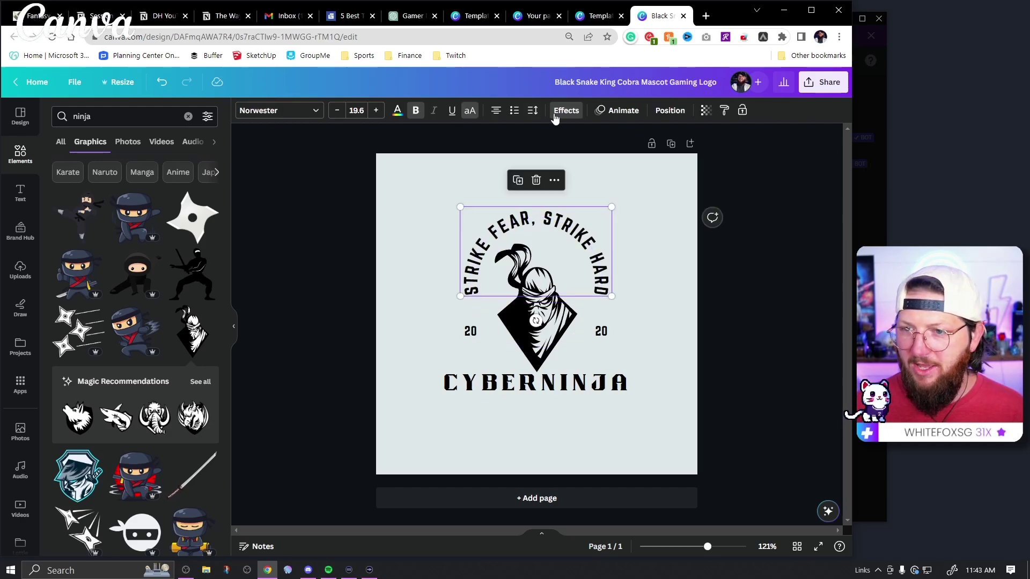
{"action": "left_click", "coordinate": [567, 110]}
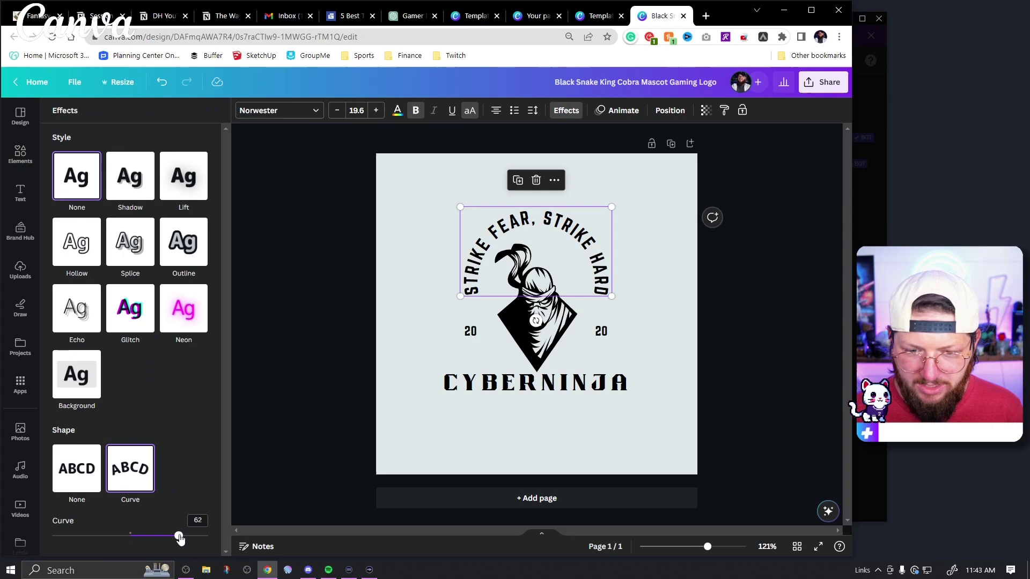
{"action": "left_click_drag", "start_coordinate": [179, 538], "coordinate": [177, 541]}
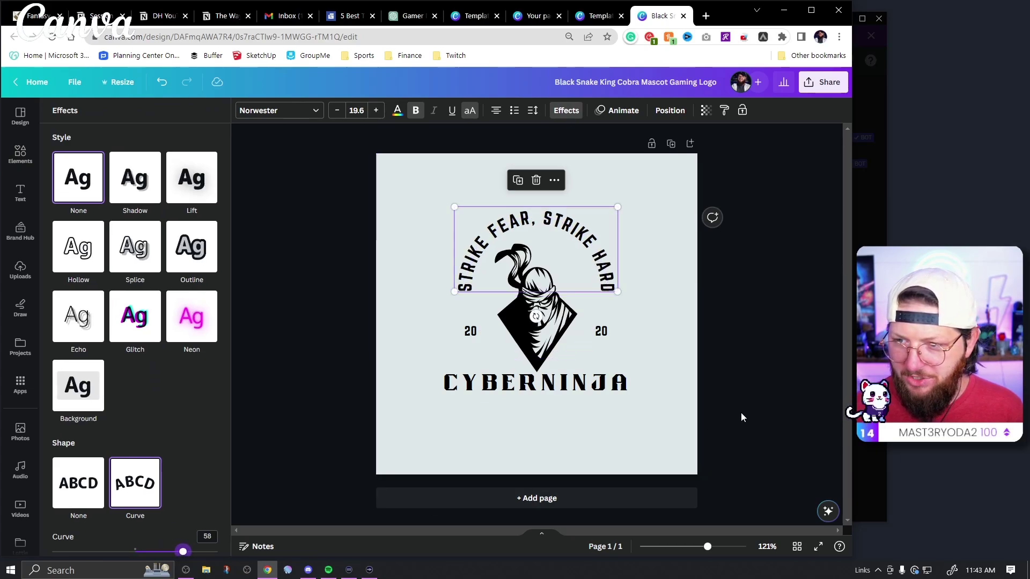
{"action": "left_click", "coordinate": [770, 396]}
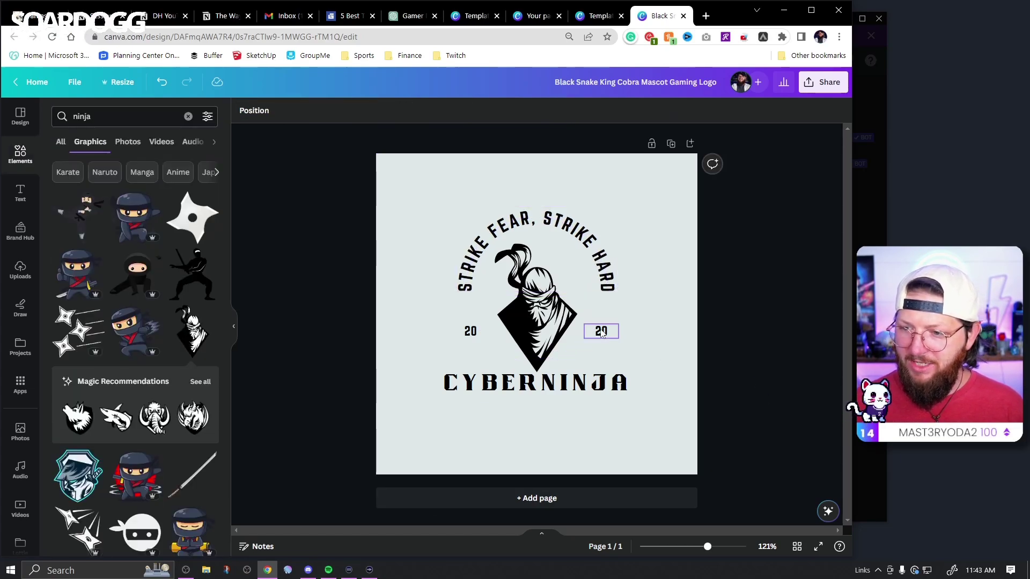
{"action": "left_click", "coordinate": [604, 248]}
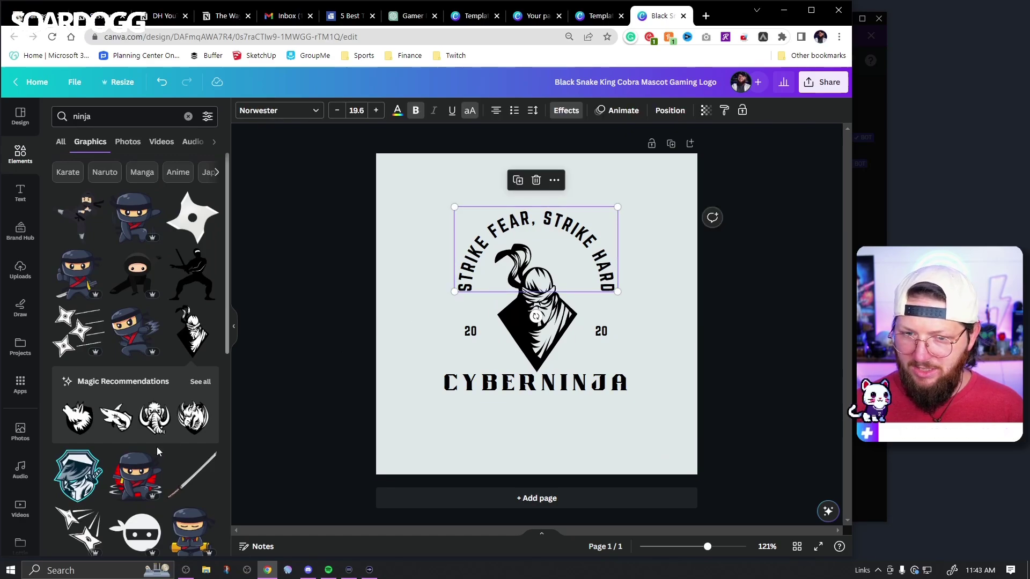
{"action": "left_click", "coordinate": [572, 113]}
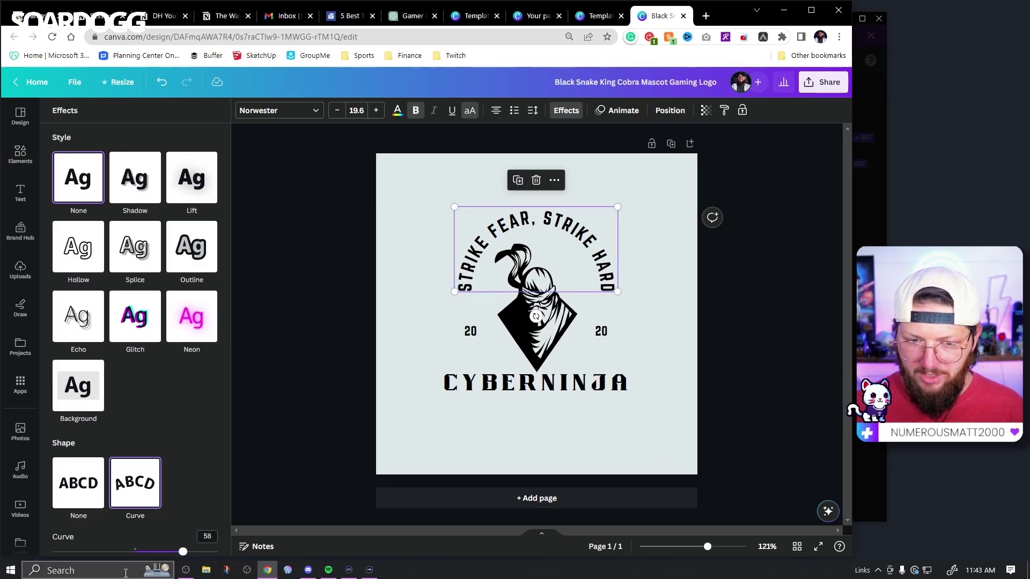
Spread the two 20 labels farther apart on either side of the ninja
{"action": "left_click", "coordinate": [602, 332]}
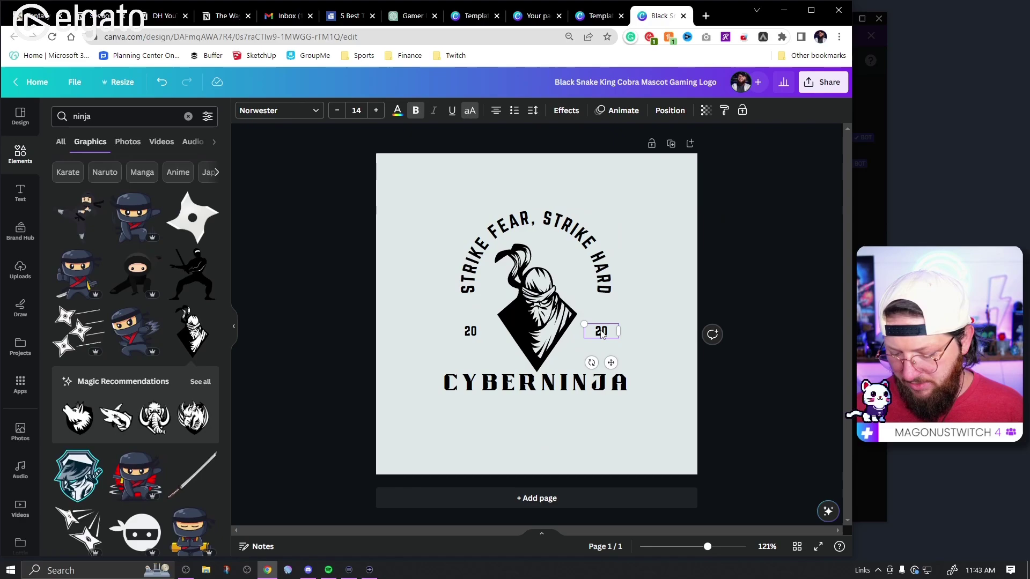
{"action": "left_click_drag", "start_coordinate": [601, 336], "coordinate": [602, 333]}
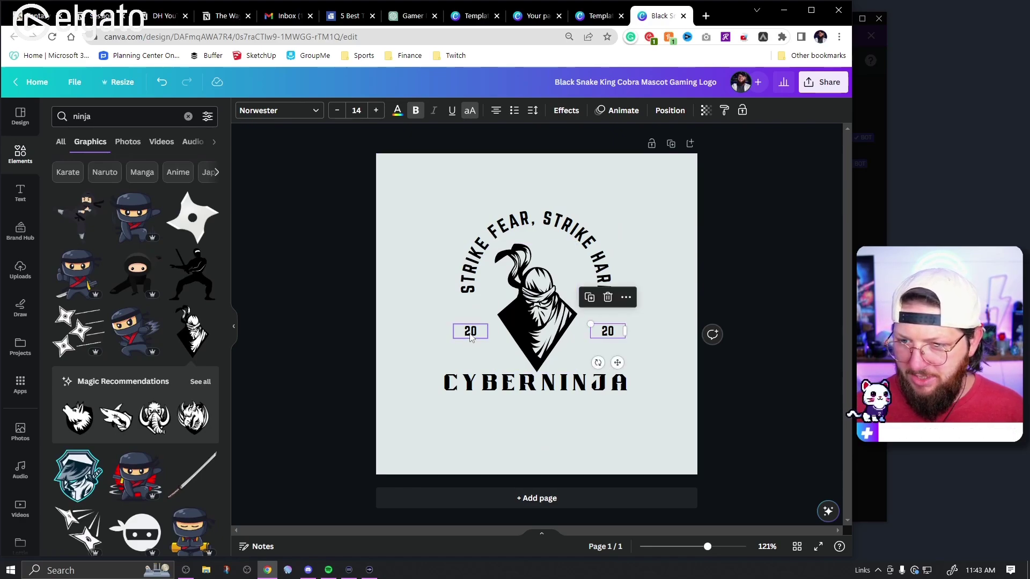
{"action": "left_click_drag", "start_coordinate": [489, 333], "coordinate": [483, 334]}
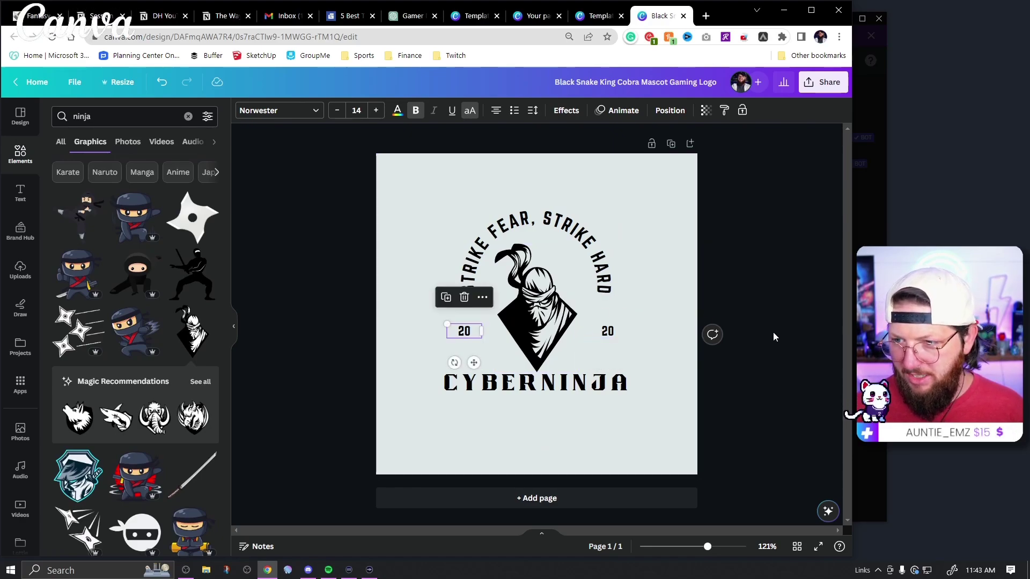
{"action": "left_click", "coordinate": [749, 332]}
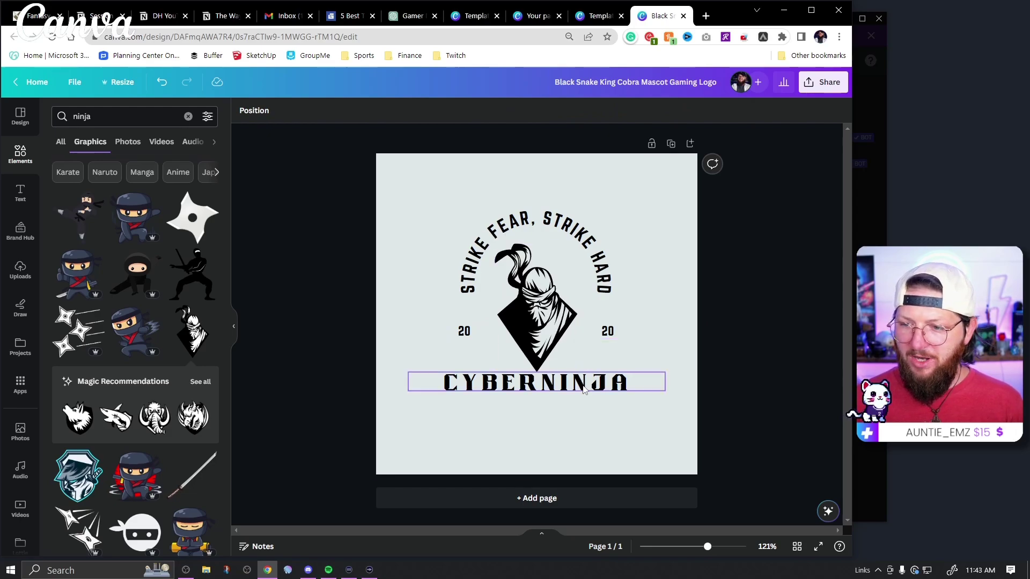
Move the CYBERNINJA title down below the ninja
{"action": "left_click_drag", "start_coordinate": [617, 383], "coordinate": [659, 398]}
{"action": "left_click", "coordinate": [746, 318]}
{"action": "left_click", "coordinate": [649, 403]}
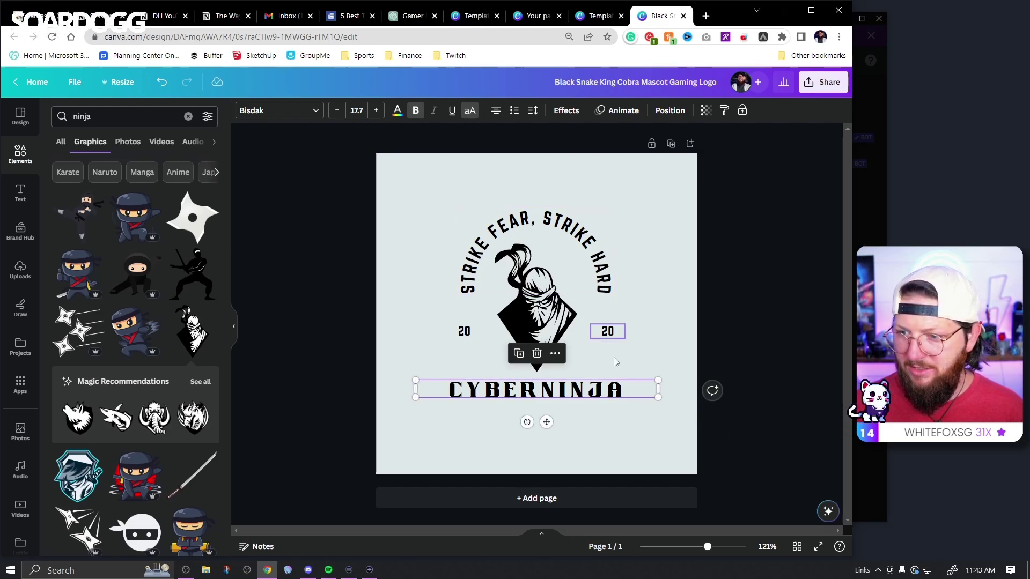
{"action": "left_click", "coordinate": [740, 289]}
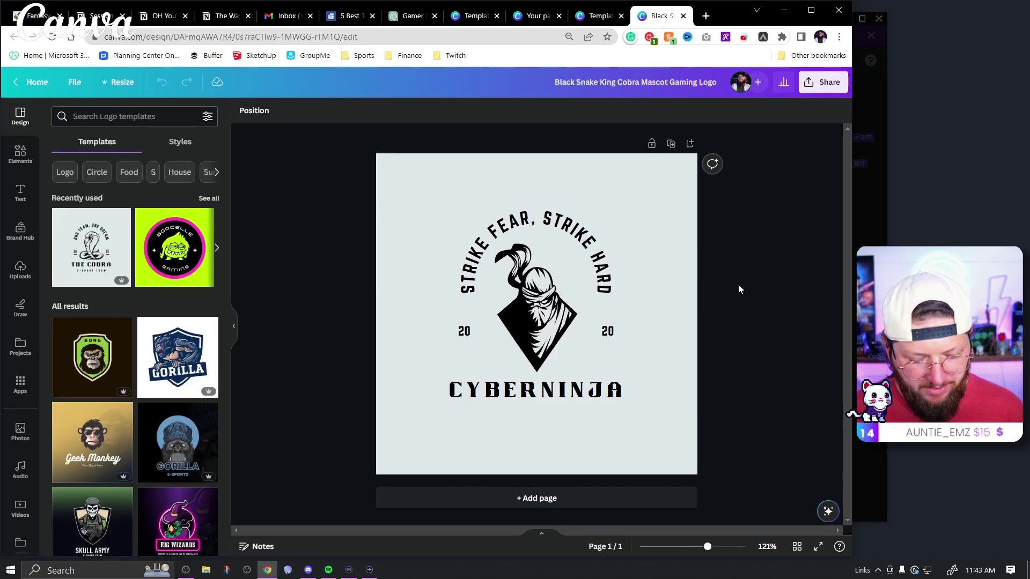
Add vertical ruler guides at the arc edges and shrink CYBERNINJA to fit between them
{"action": "key", "text": "shift+r"}
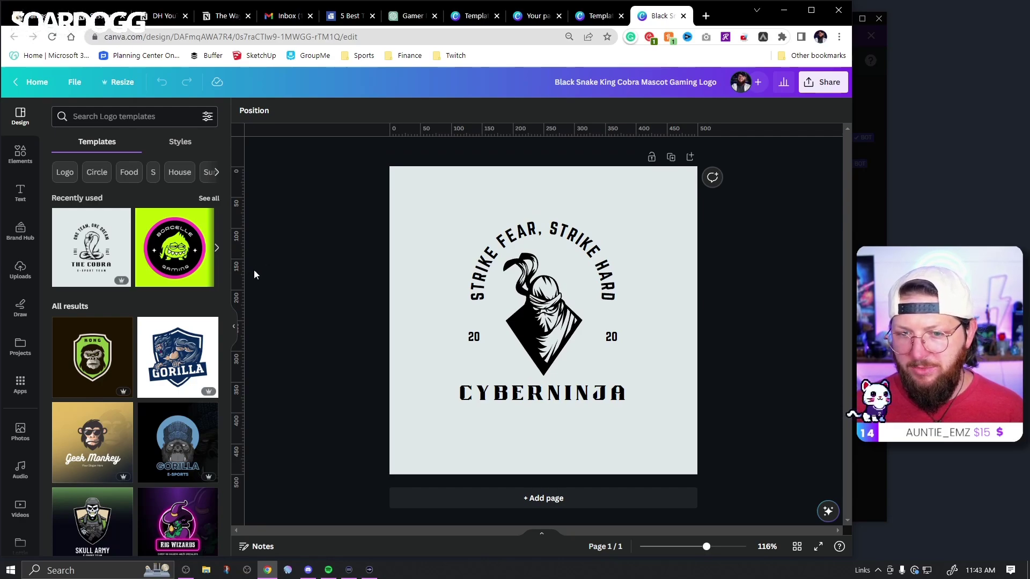
{"action": "left_click_drag", "start_coordinate": [237, 284], "coordinate": [467, 293]}
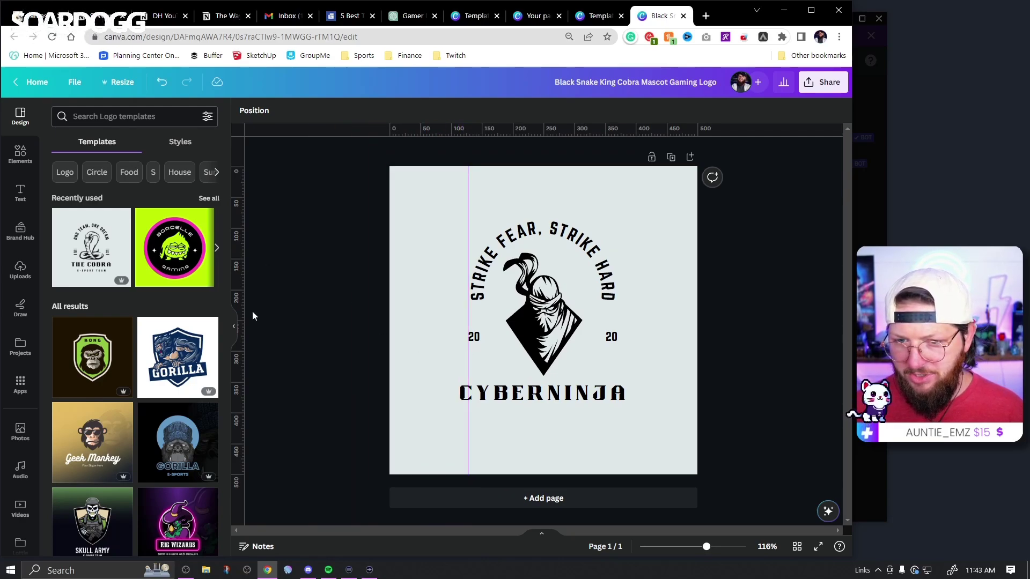
{"action": "left_click_drag", "start_coordinate": [236, 319], "coordinate": [620, 352]}
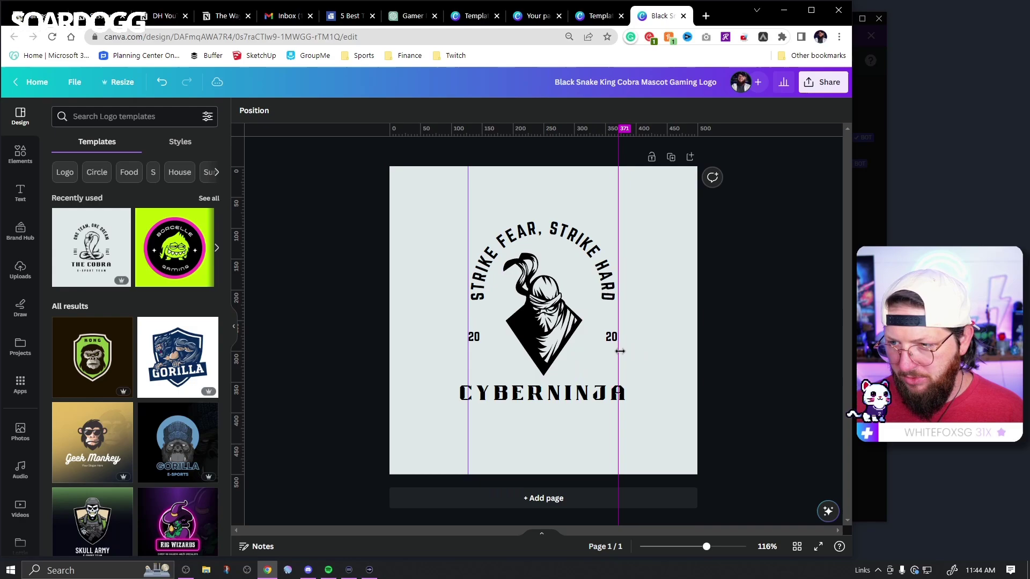
{"action": "left_click", "coordinate": [612, 398]}
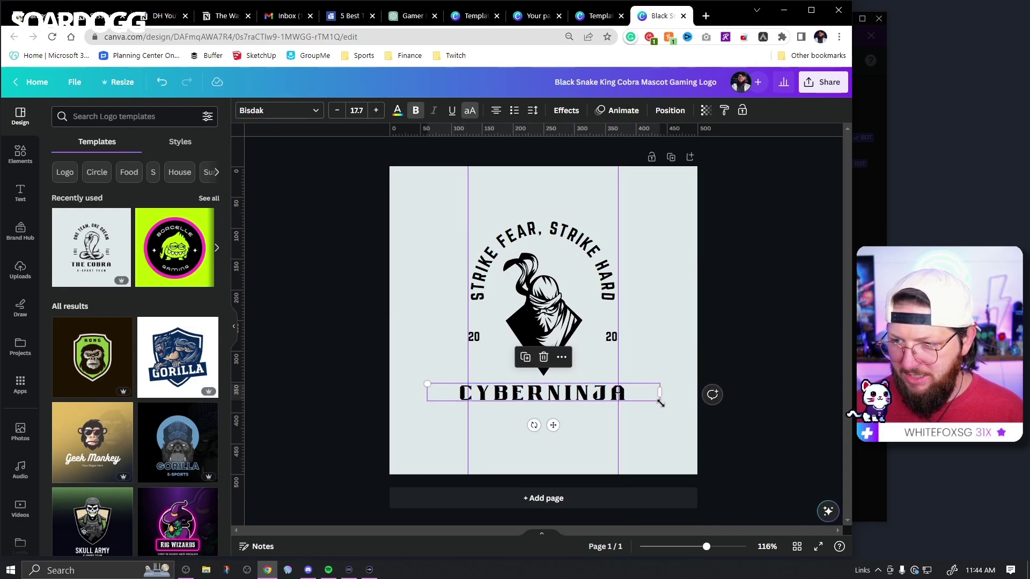
{"action": "left_click_drag", "start_coordinate": [661, 404], "coordinate": [649, 402]}
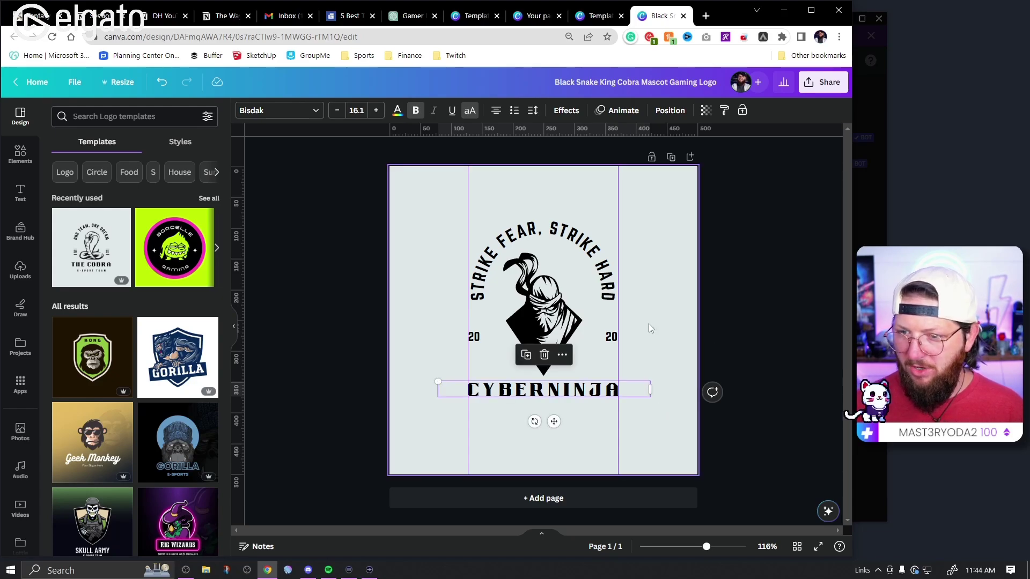
Reduce the slogan arc's curve from 60 to 58
{"action": "left_click", "coordinate": [601, 258]}
{"action": "left_click", "coordinate": [566, 110]}
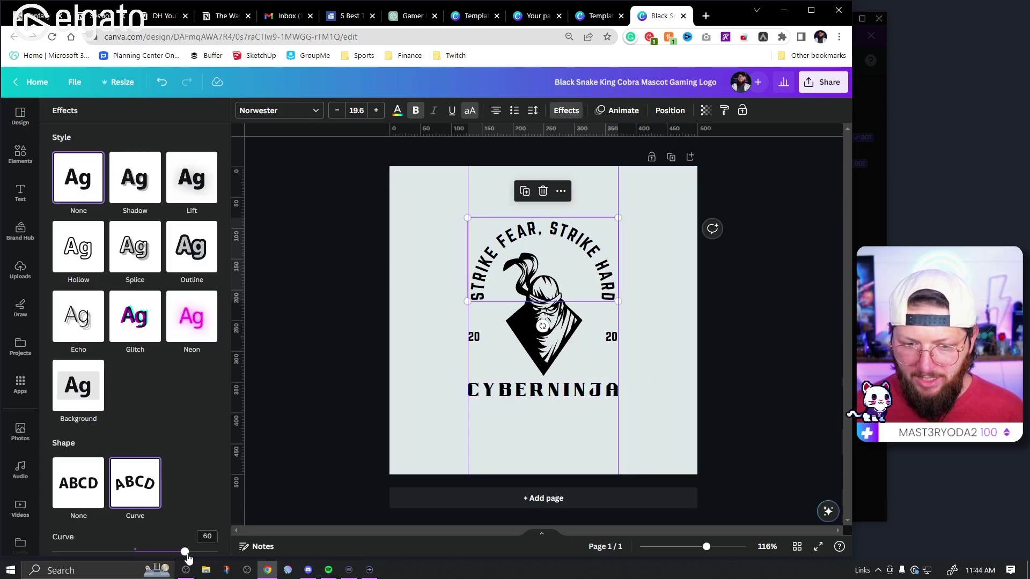
{"action": "left_click_drag", "start_coordinate": [188, 558], "coordinate": [183, 552]}
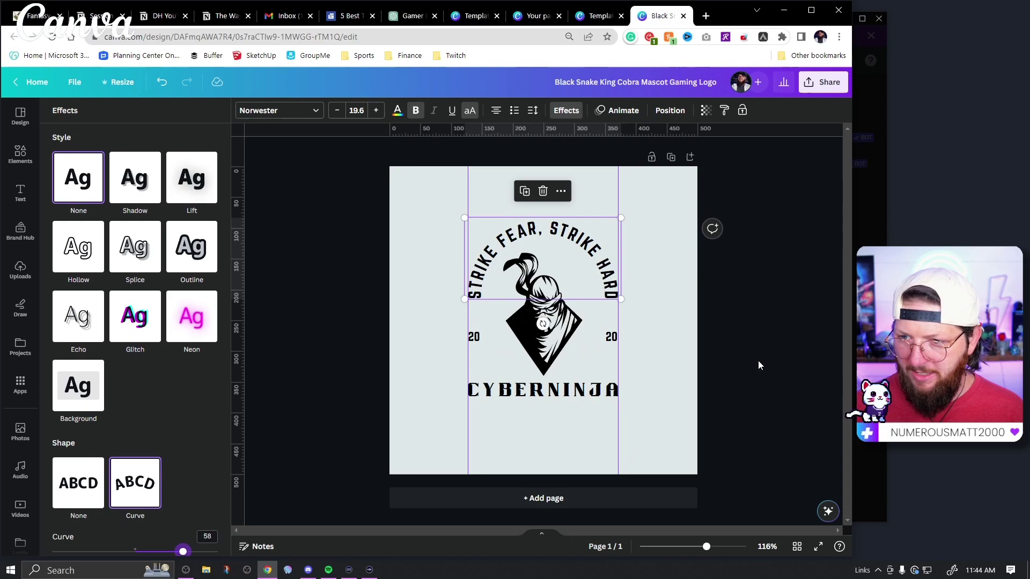
{"action": "left_click", "coordinate": [760, 360]}
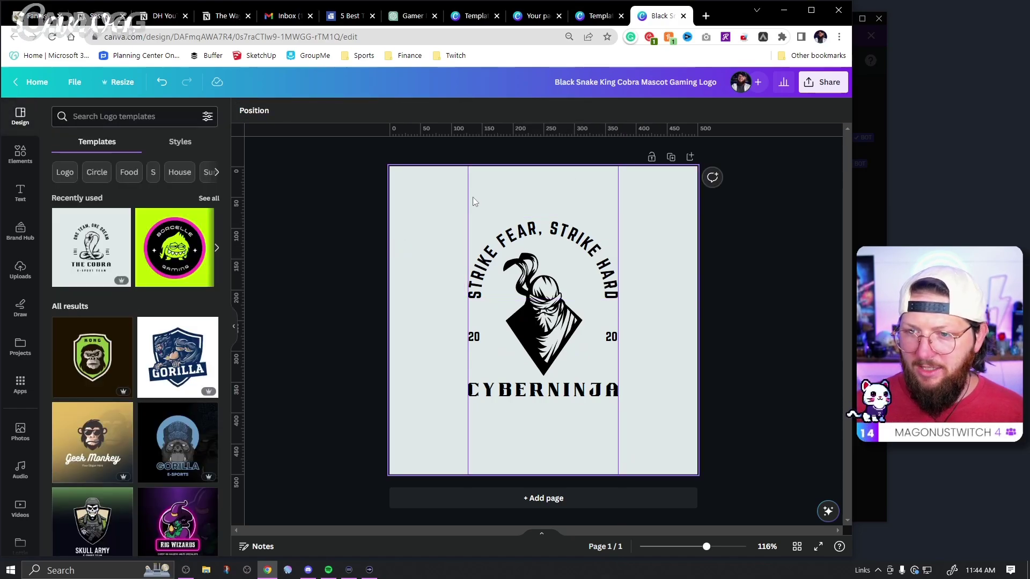
Drag both vertical guides off the page to remove them
{"action": "right_click", "coordinate": [613, 192]}
{"action": "left_click", "coordinate": [632, 172]}
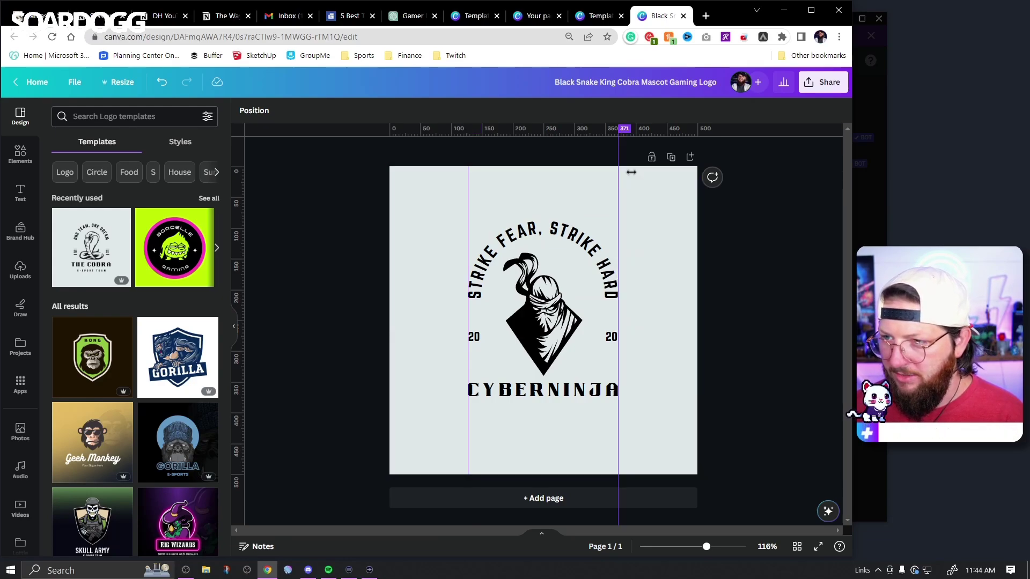
{"action": "left_click_drag", "start_coordinate": [632, 171], "coordinate": [794, 185]}
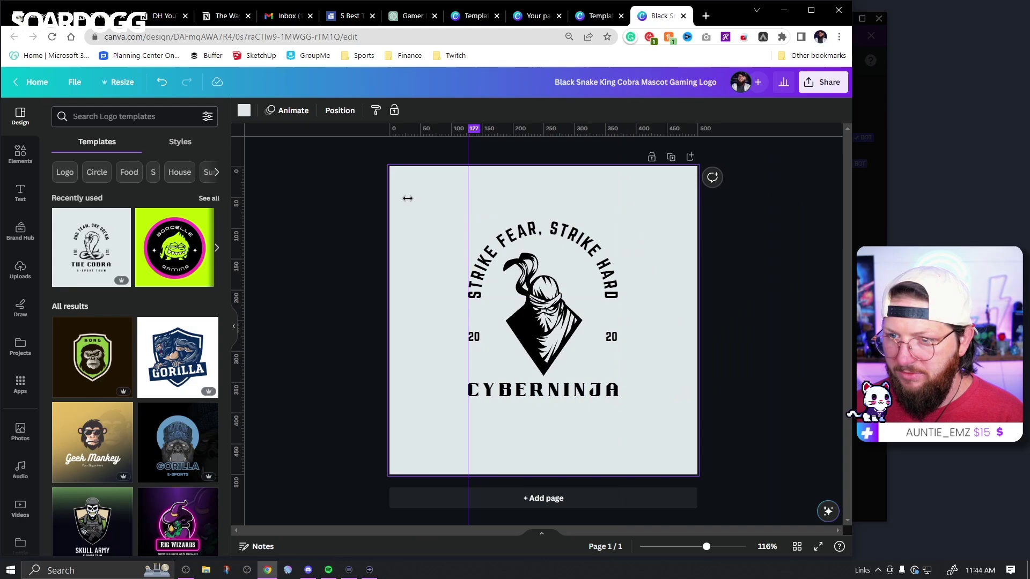
{"action": "left_click_drag", "start_coordinate": [408, 199], "coordinate": [709, 213]}
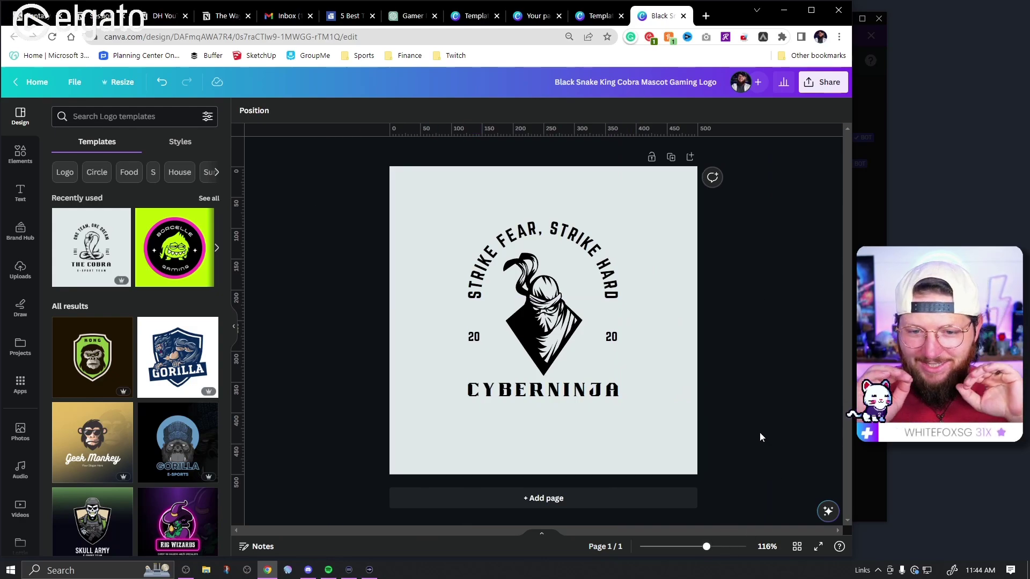
Add a second page and apply a black ninja mascot template found by searching 'ninja logo'
{"action": "left_click", "coordinate": [620, 498]}
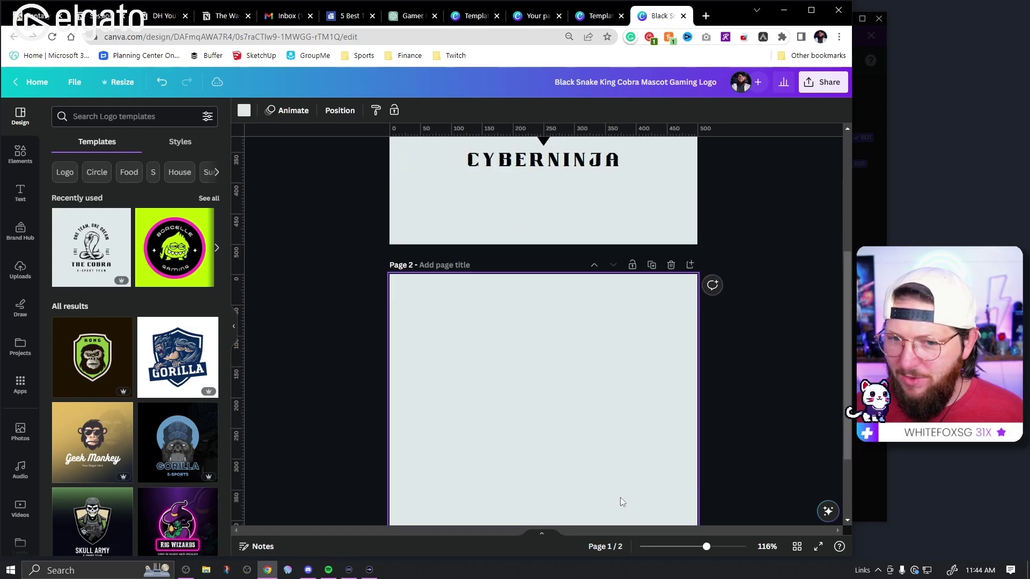
{"action": "left_click", "coordinate": [138, 117]}
{"action": "type", "text": "ni"}
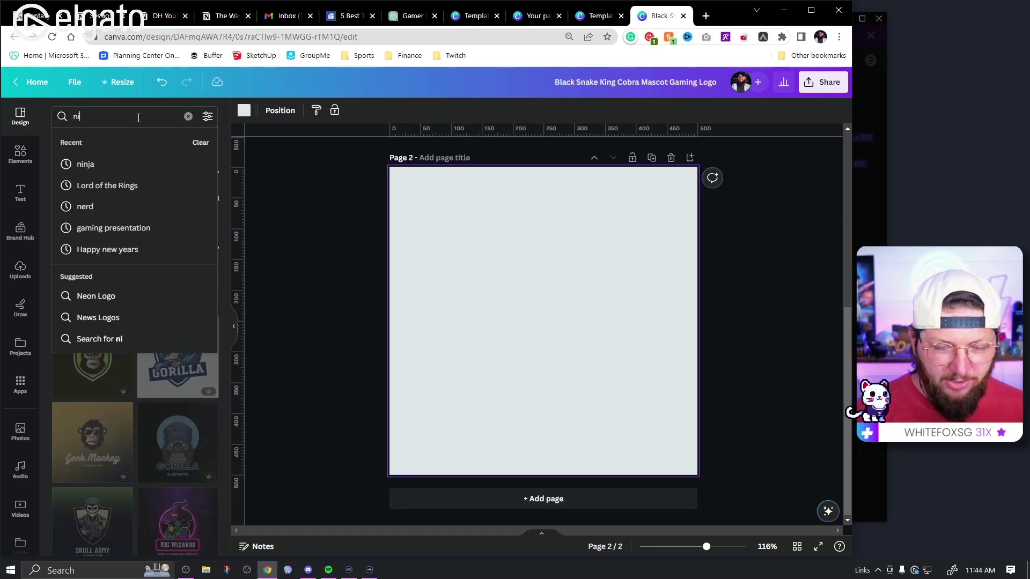
{"action": "type", "text": "nja logo"}
{"action": "key", "text": "Return"}
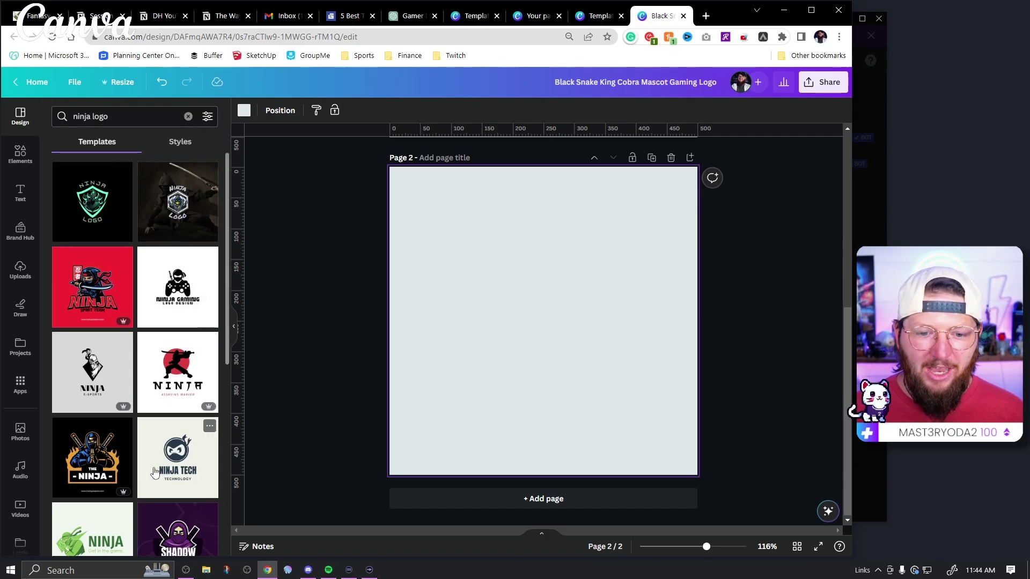
{"action": "left_click", "coordinate": [93, 463]}
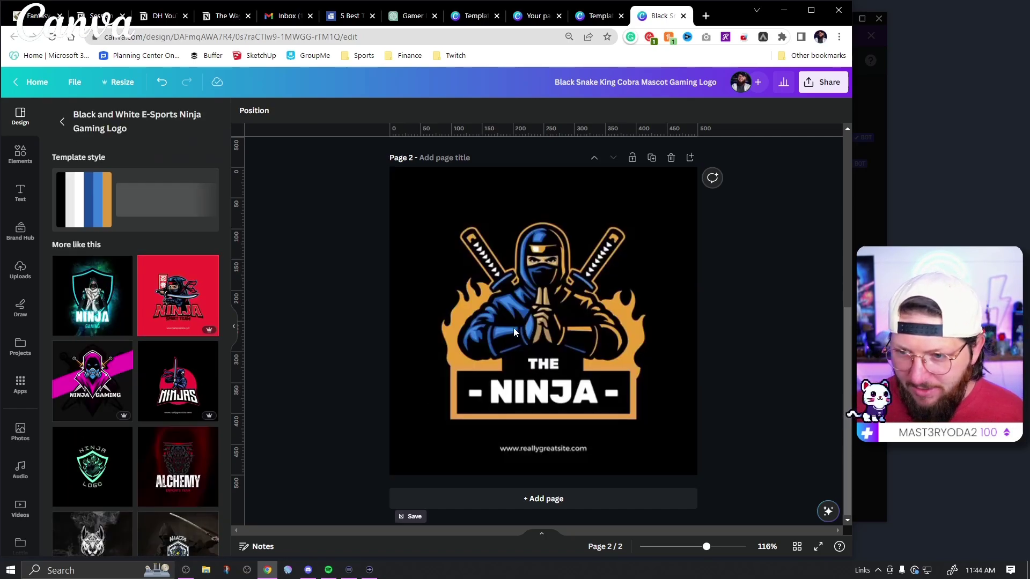
Change the logo's word THE to 'CYBER' so it reads CYBER NINJA
{"action": "left_click", "coordinate": [488, 317]}
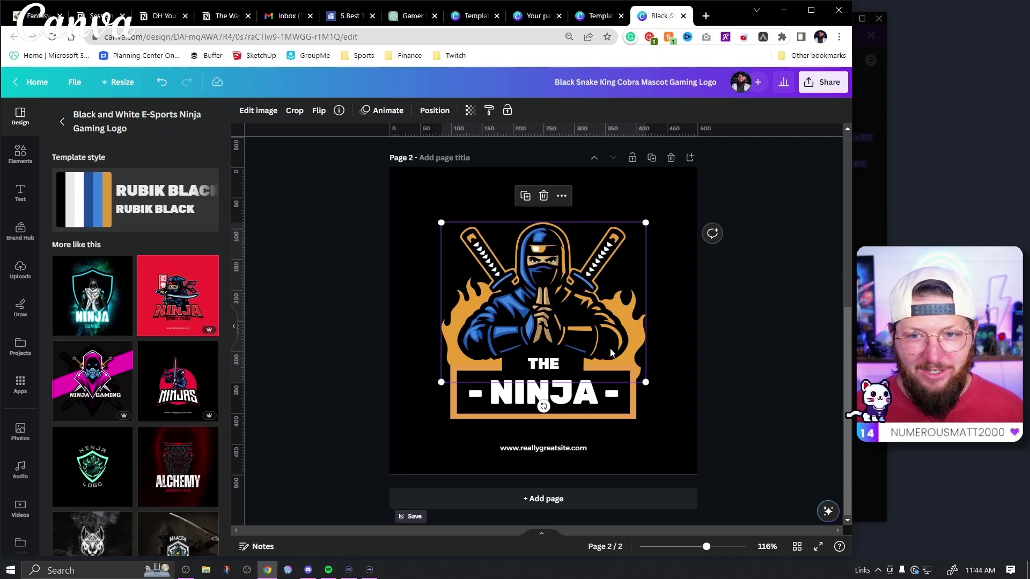
{"action": "double_click", "coordinate": [543, 364]}
{"action": "type", "text": "C"}
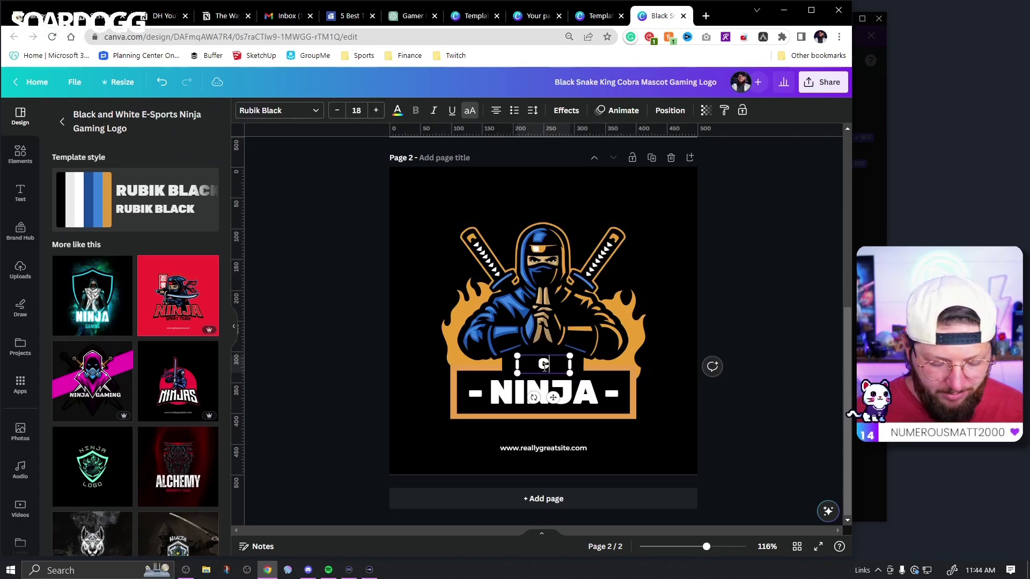
{"action": "type", "text": "YBER"}
{"action": "left_click", "coordinate": [734, 432]}
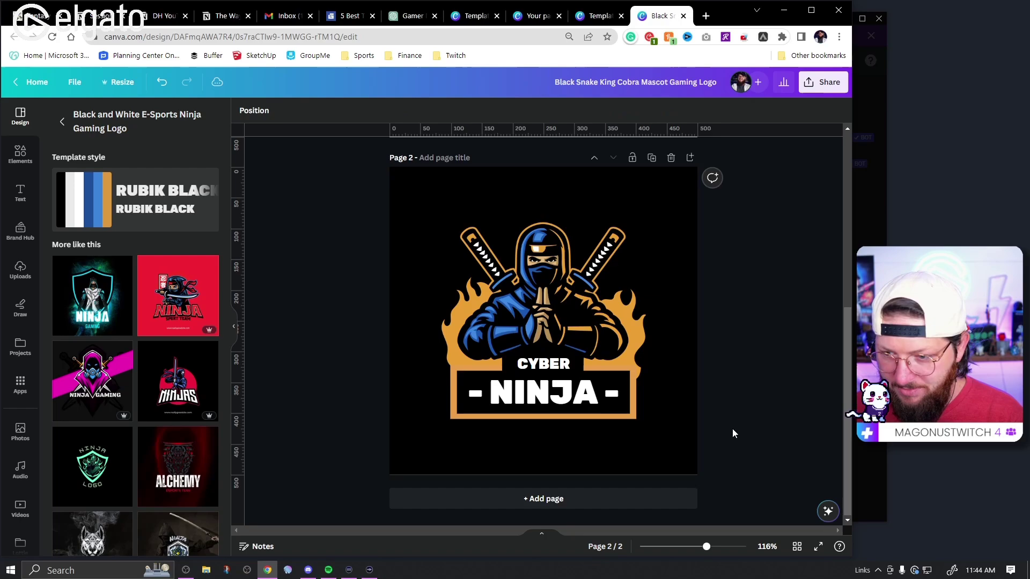
Group all the CYBER NINJA logo elements with Ctrl+G and add a third page
{"action": "left_click", "coordinate": [521, 290]}
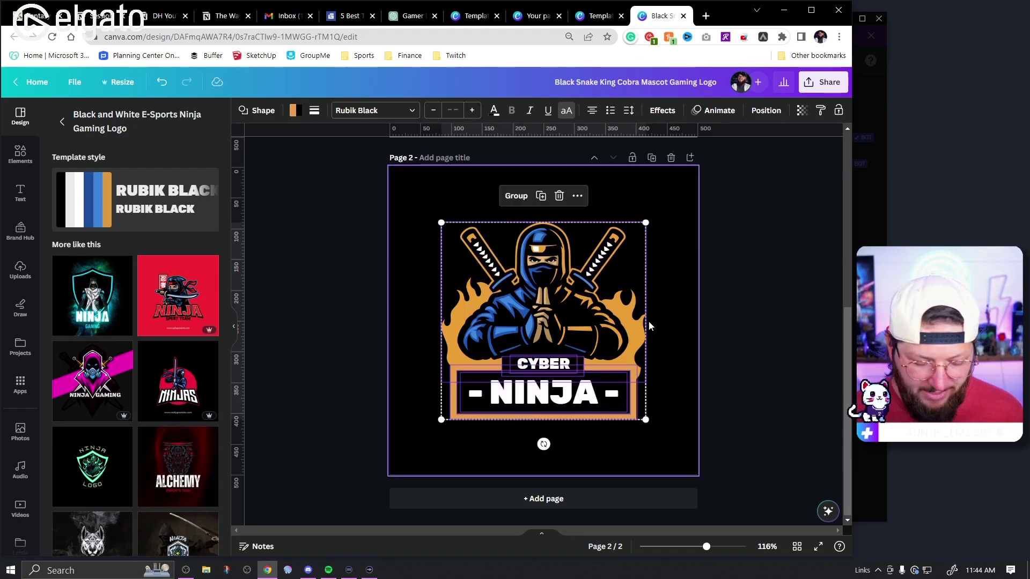
{"action": "key", "text": "ctrl+g"}
{"action": "left_click", "coordinate": [725, 324]}
{"action": "left_click", "coordinate": [635, 334]}
{"action": "left_click", "coordinate": [754, 356]}
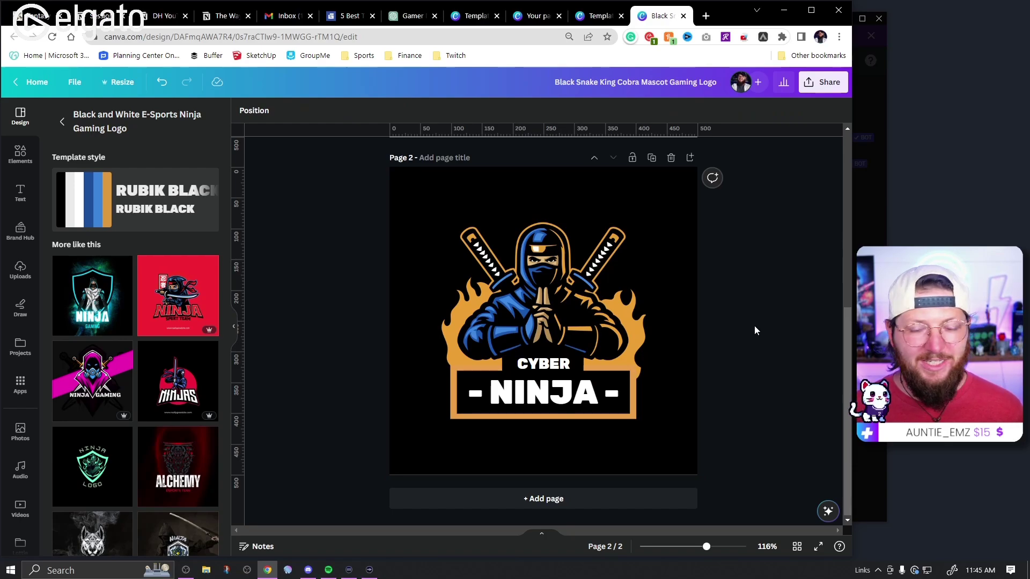
{"action": "left_click", "coordinate": [560, 499]}
Apply the red ninja template to page 3, try a light green background, then undo it
{"action": "left_click_drag", "start_coordinate": [178, 296], "coordinate": [536, 321]}
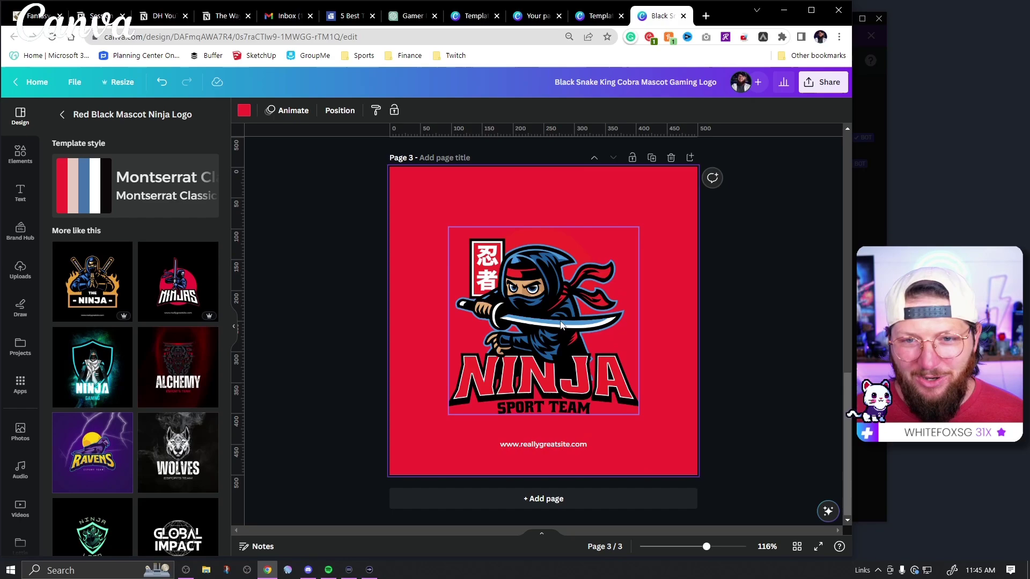
{"action": "left_click", "coordinate": [244, 110]}
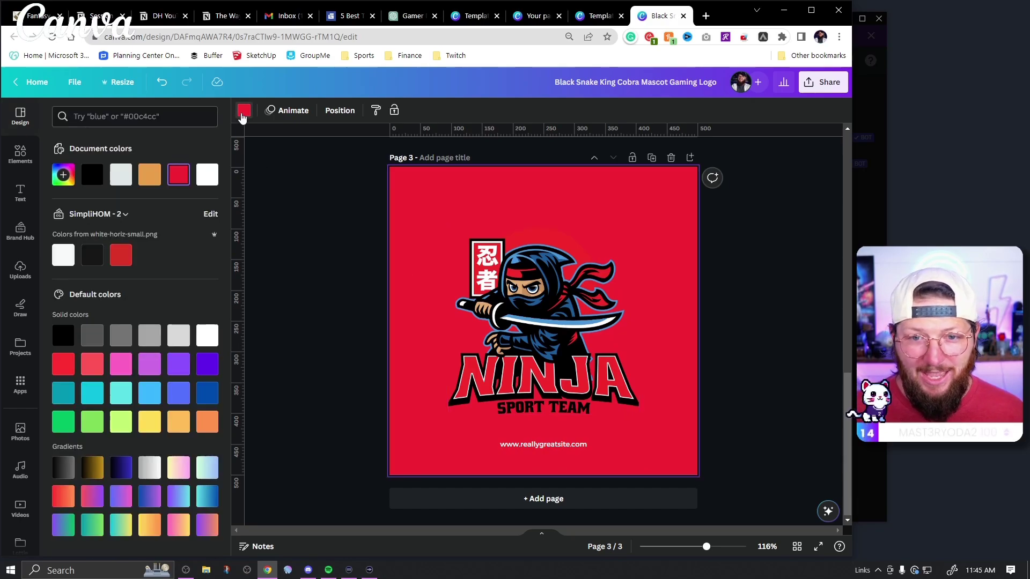
{"action": "left_click", "coordinate": [92, 421]}
{"action": "left_click", "coordinate": [269, 326]}
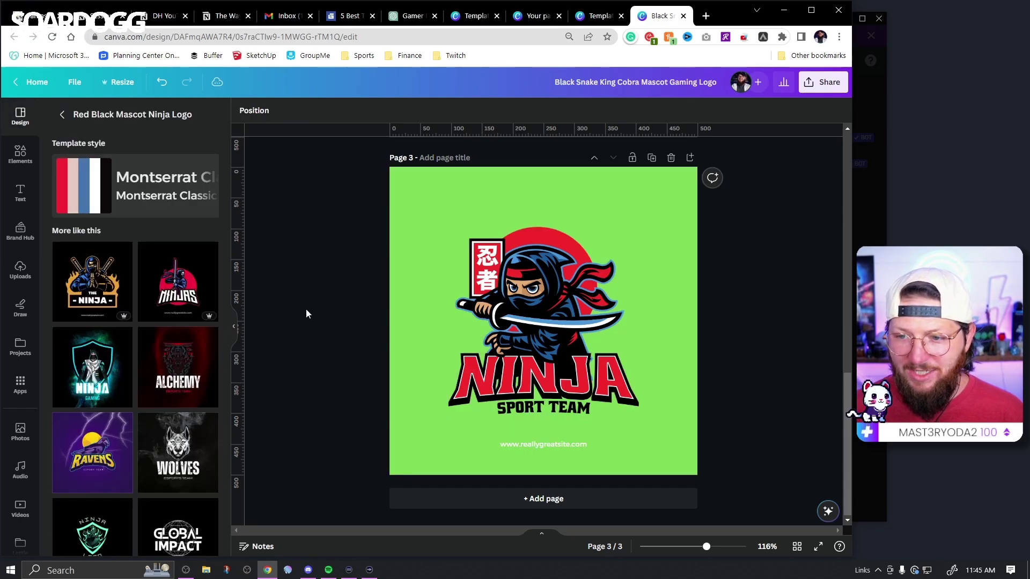
{"action": "left_click", "coordinate": [558, 260]}
{"action": "left_click_drag", "start_coordinate": [562, 260], "coordinate": [565, 256]}
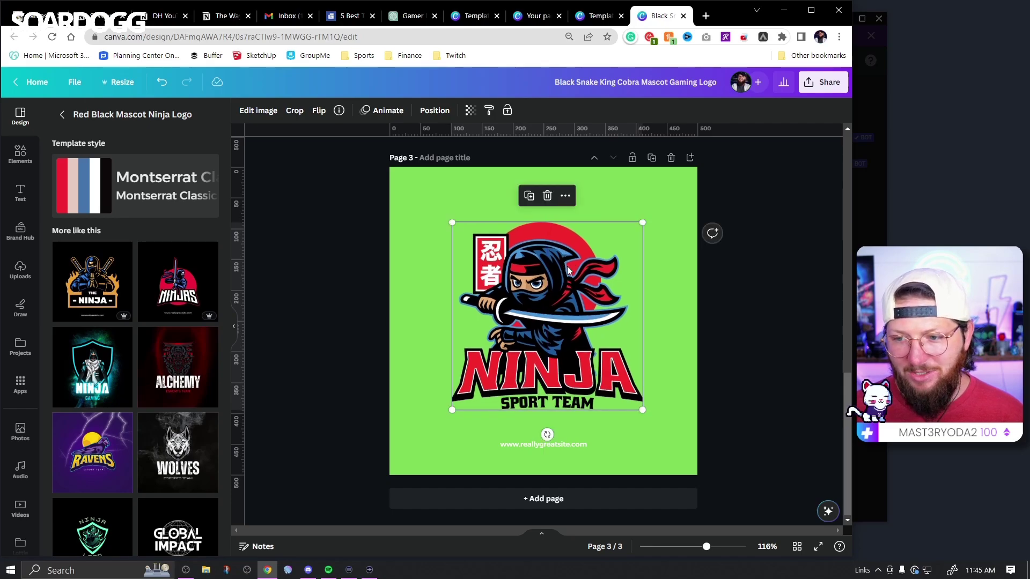
{"action": "right_click", "coordinate": [568, 266]}
{"action": "key", "text": "Escape"}
{"action": "left_click", "coordinate": [761, 266]}
{"action": "key", "text": "ctrl+z"}
{"action": "key", "text": "ctrl+z"}
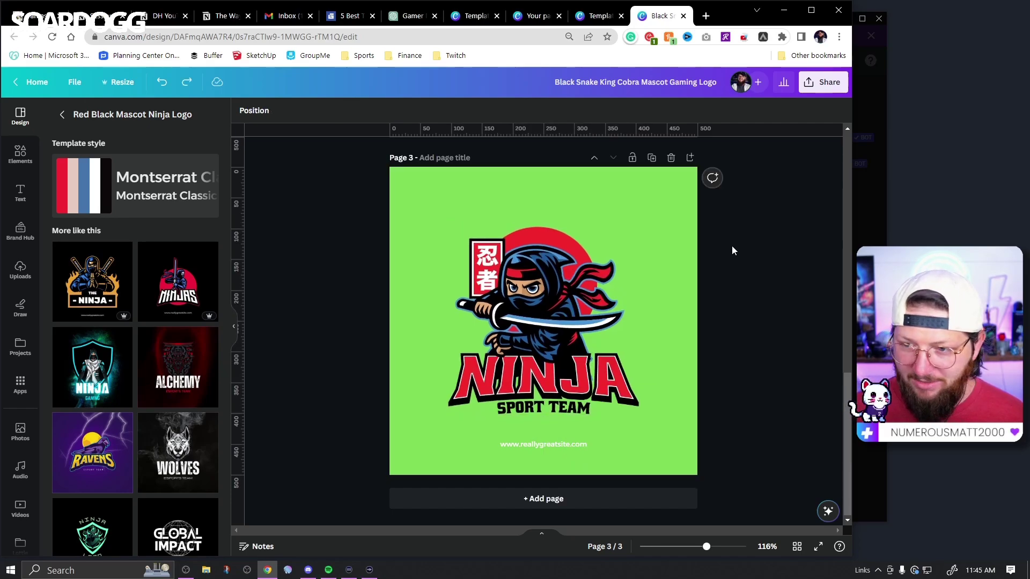
Delete the ninja logo, website address and red background, leaving page 3 blank white
{"action": "left_click_drag", "start_coordinate": [730, 229], "coordinate": [488, 378]}
{"action": "key", "text": "Delete"}
{"action": "left_click", "coordinate": [544, 445]}
{"action": "key", "text": "Delete"}
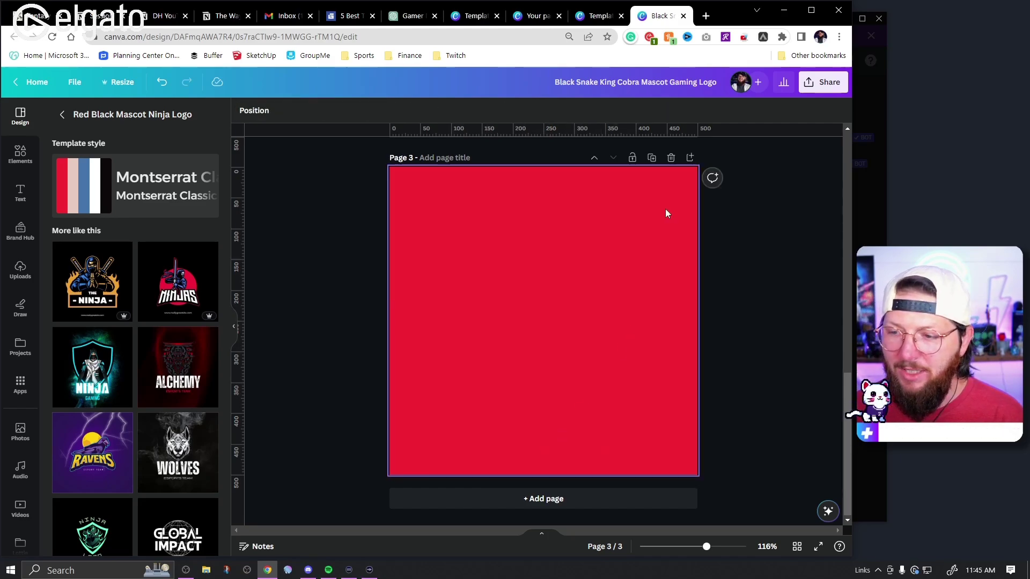
{"action": "left_click", "coordinate": [616, 237]}
{"action": "key", "text": "Delete"}
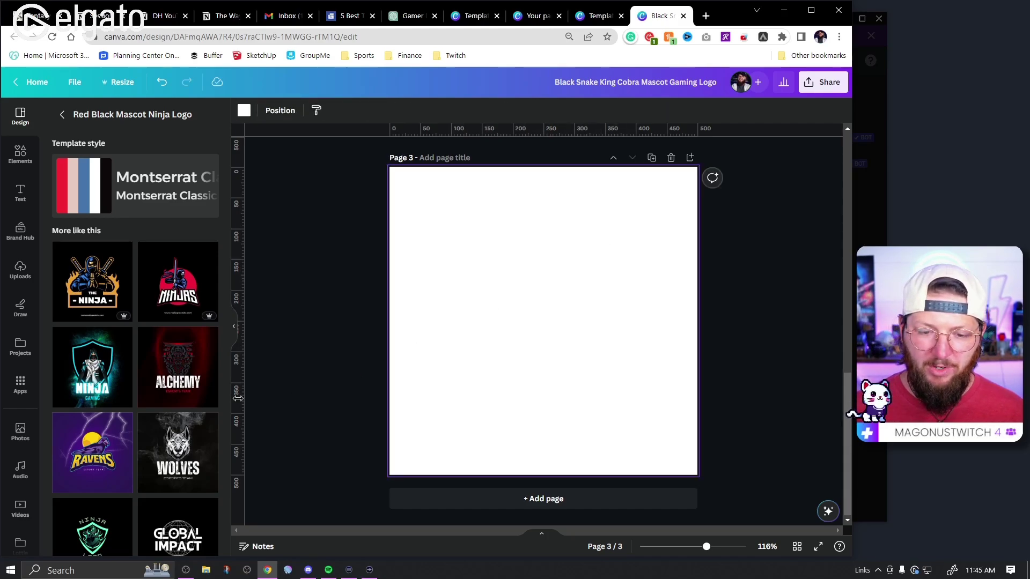
{"action": "left_click", "coordinate": [308, 570]}
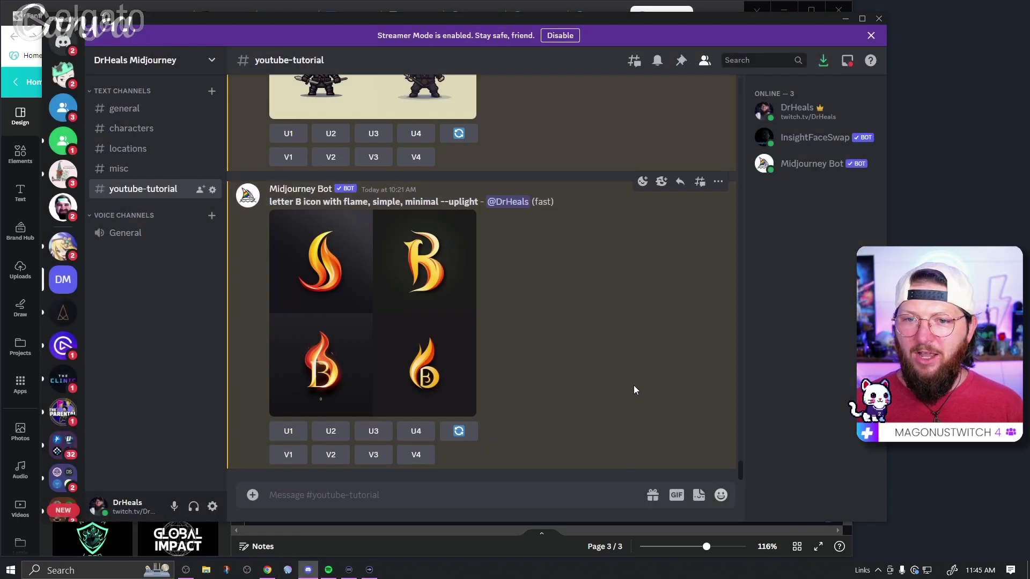
Send Midjourney '/imagine fierce detailed pixel ninja face, simple, minimal, on a blank background'
{"action": "left_click", "coordinate": [415, 498]}
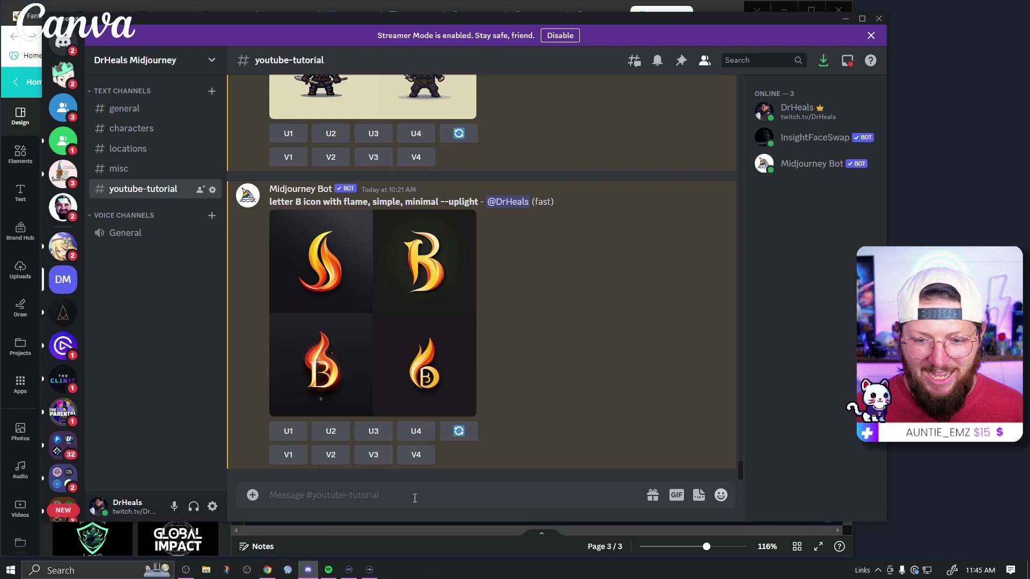
{"action": "type", "text": "/ima"}
{"action": "key", "text": "Tab"}
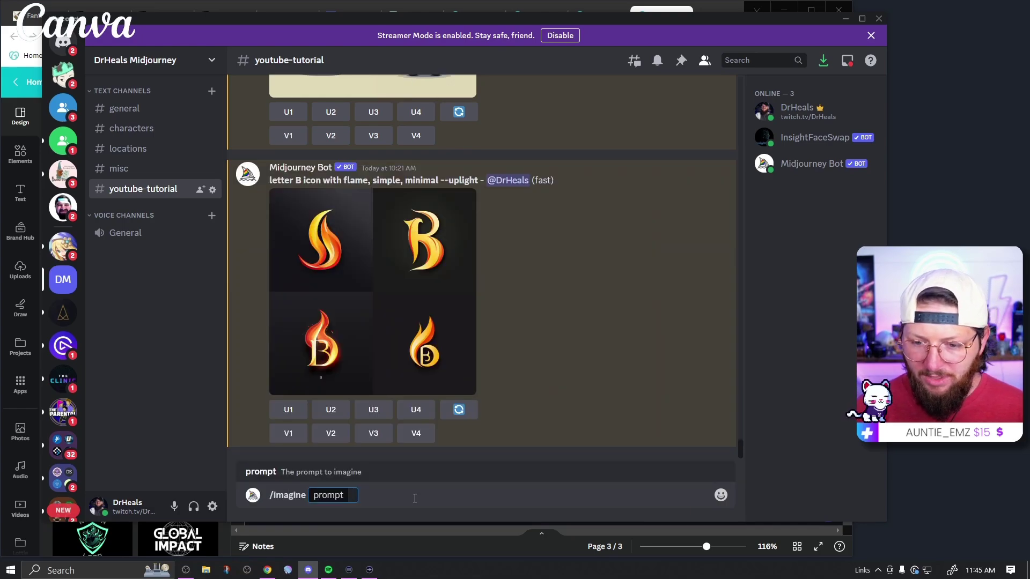
{"action": "type", "text": "fierce deta"}
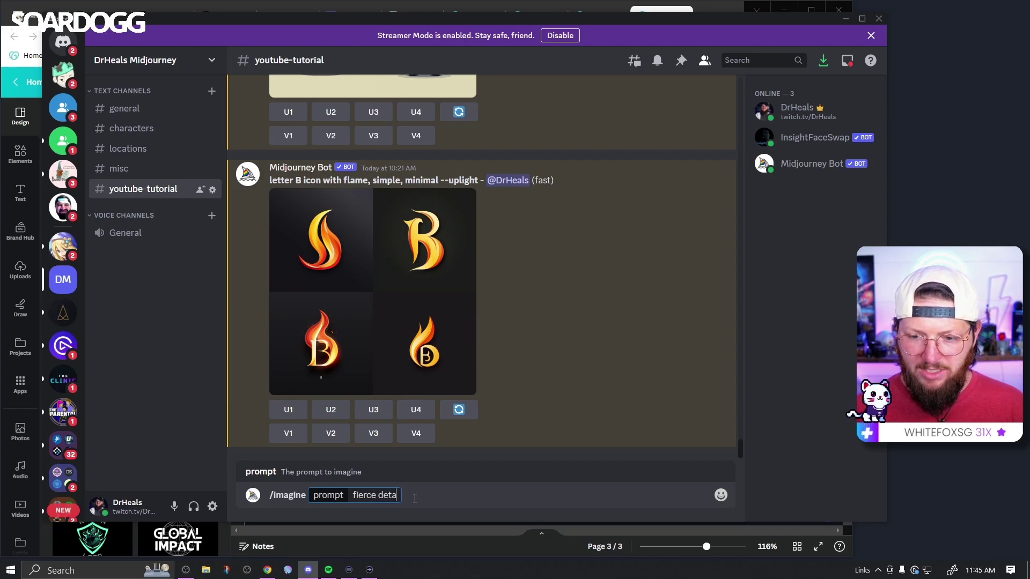
{"action": "type", "text": "iled pixel ninja fa"}
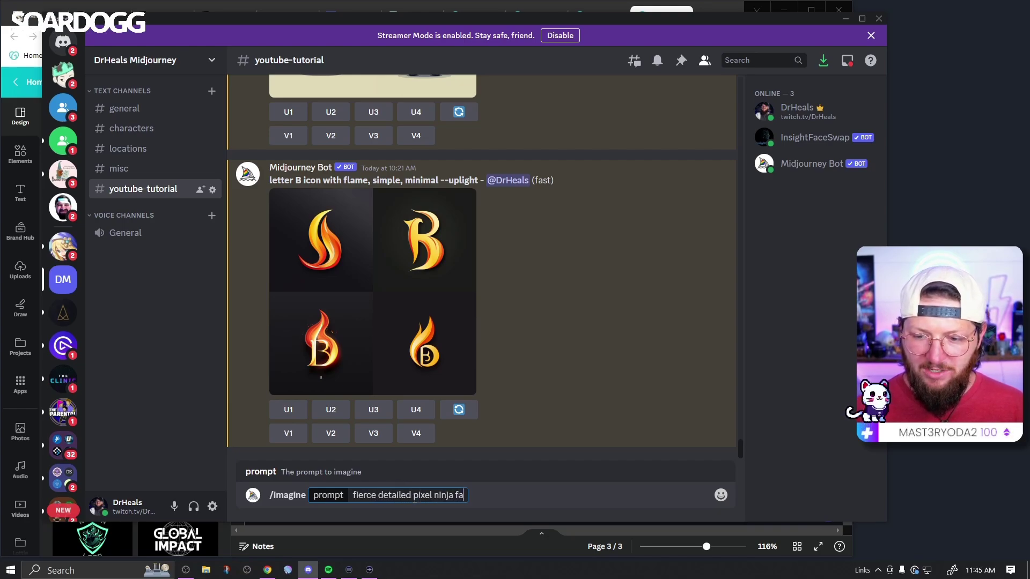
{"action": "type", "text": "ce, sim"}
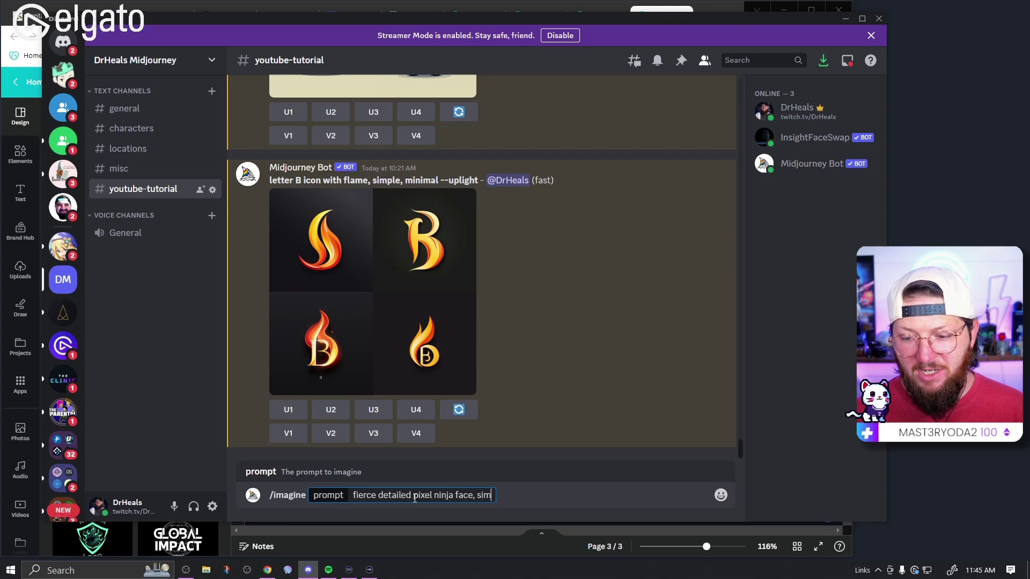
{"action": "type", "text": "ple, minimal"}
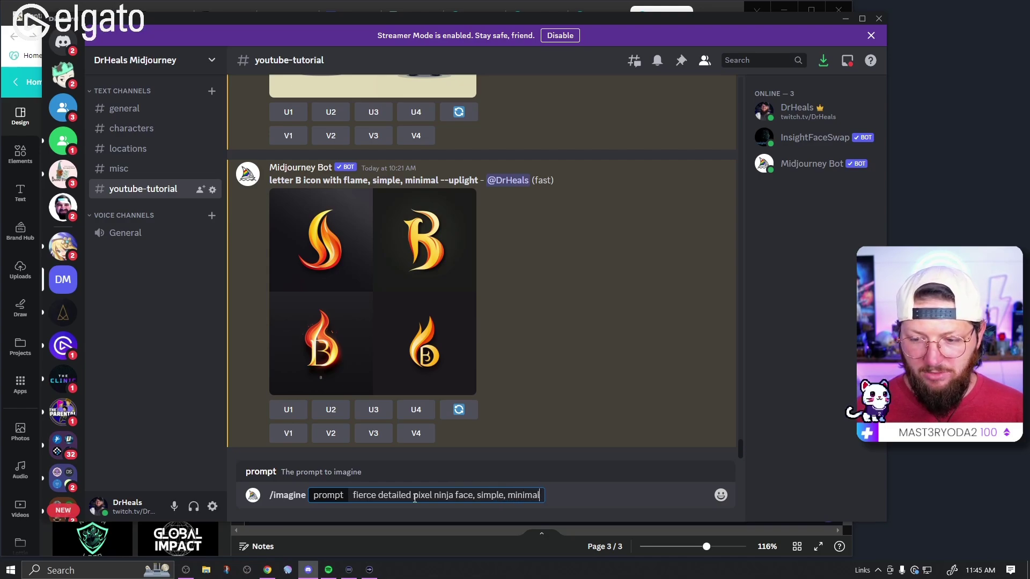
{"action": "type", "text": ", on a bl"}
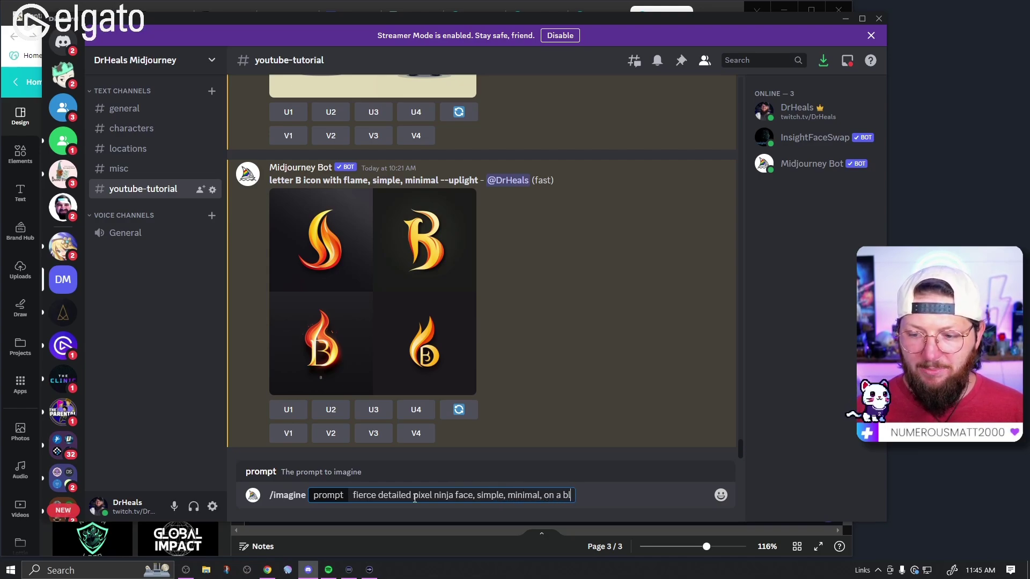
{"action": "type", "text": "ank background"}
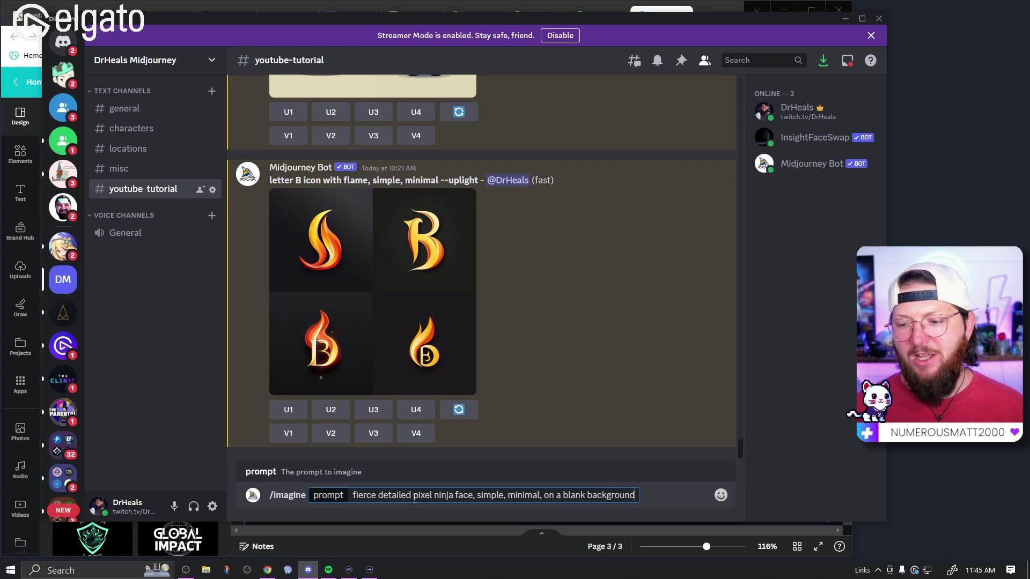
{"action": "key", "text": "Return"}
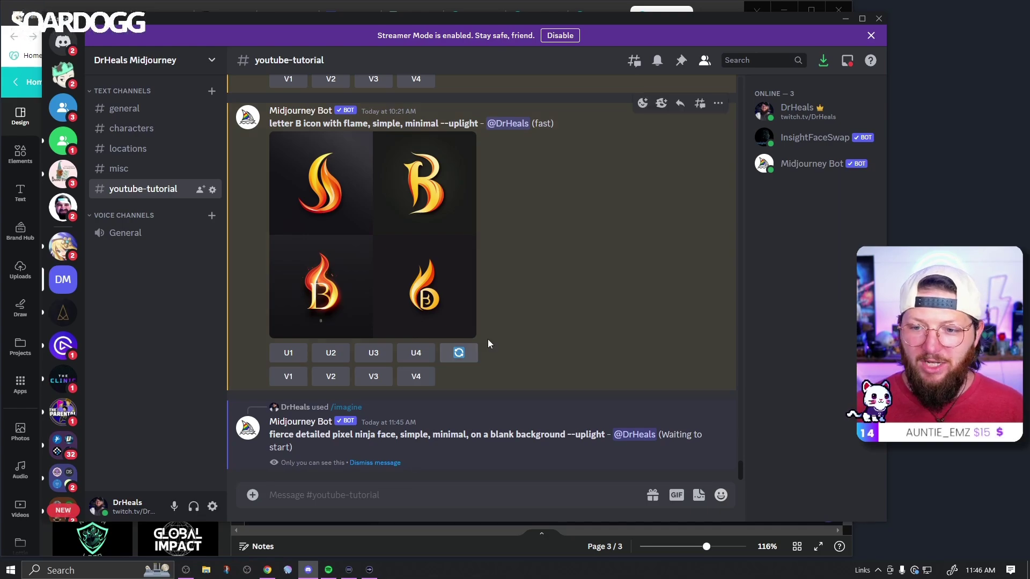
Enlarge and inspect the pixel ninja emblem grids, then close the image viewer
{"action": "scroll", "coordinate": [541, 420], "scroll_direction": "up", "scroll_amount": 10}
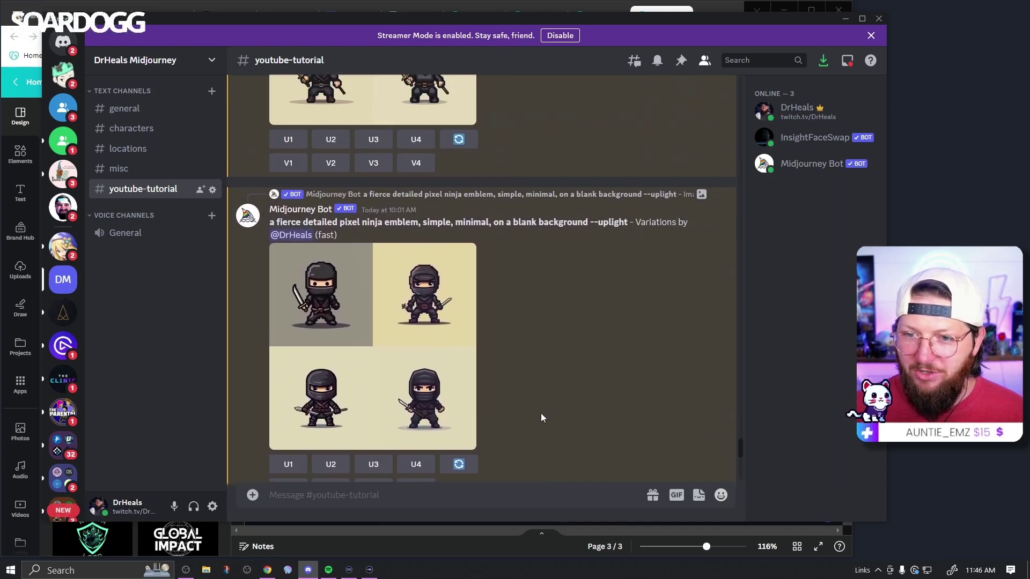
{"action": "scroll", "coordinate": [541, 418], "scroll_direction": "up", "scroll_amount": 10}
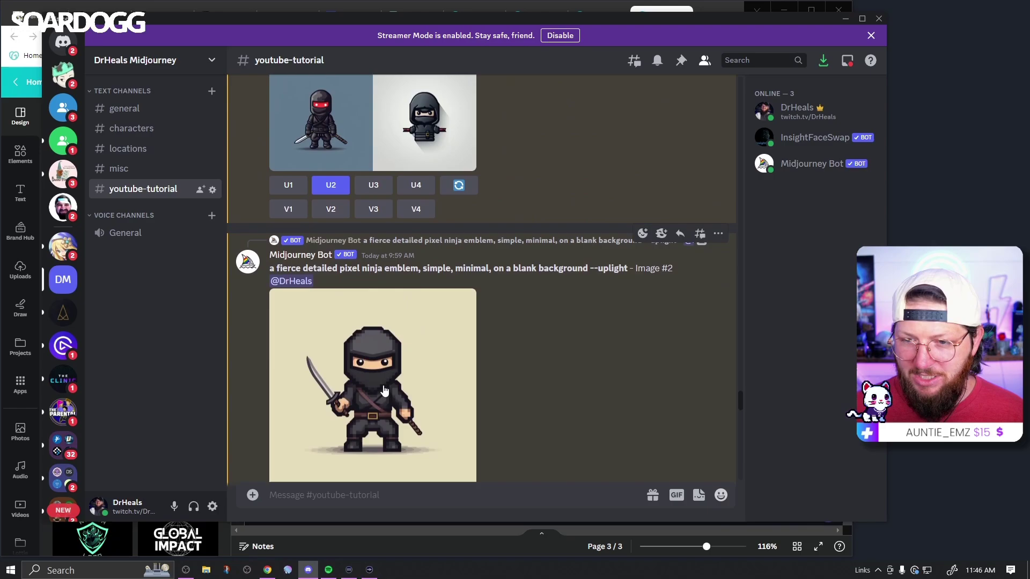
{"action": "left_click", "coordinate": [371, 330]}
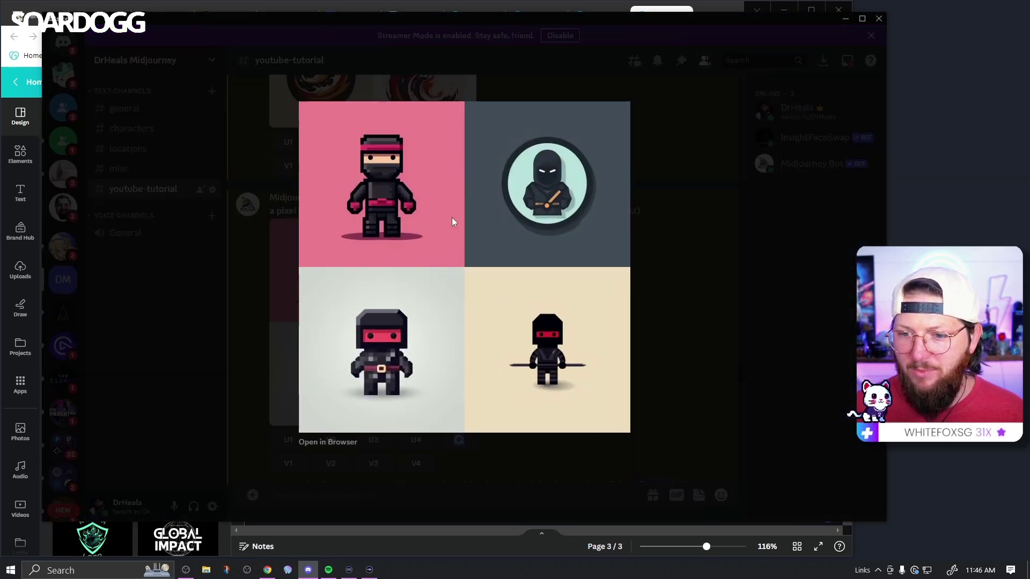
{"action": "left_click", "coordinate": [661, 302]}
{"action": "left_click", "coordinate": [469, 306]}
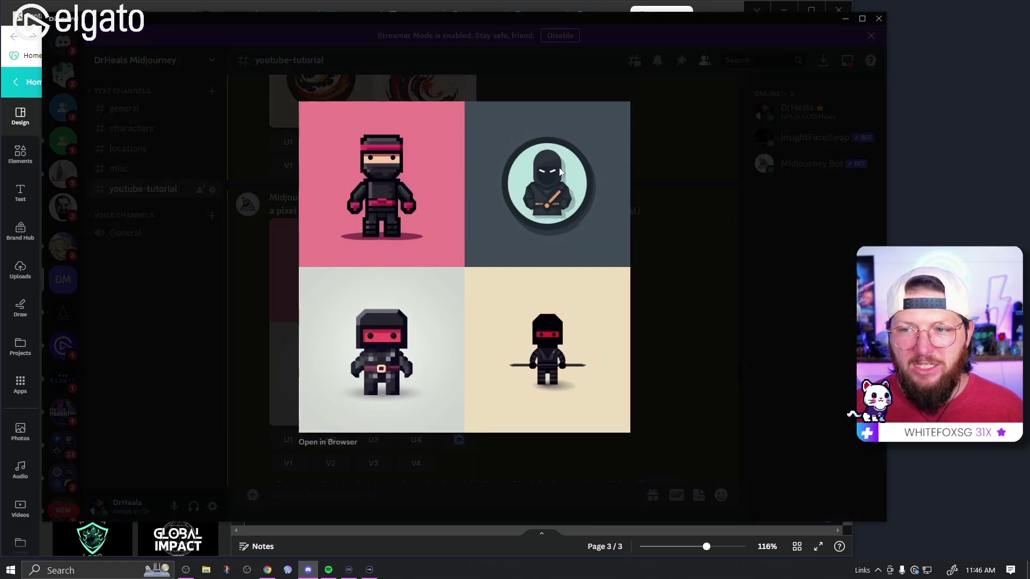
{"action": "left_click", "coordinate": [595, 306]}
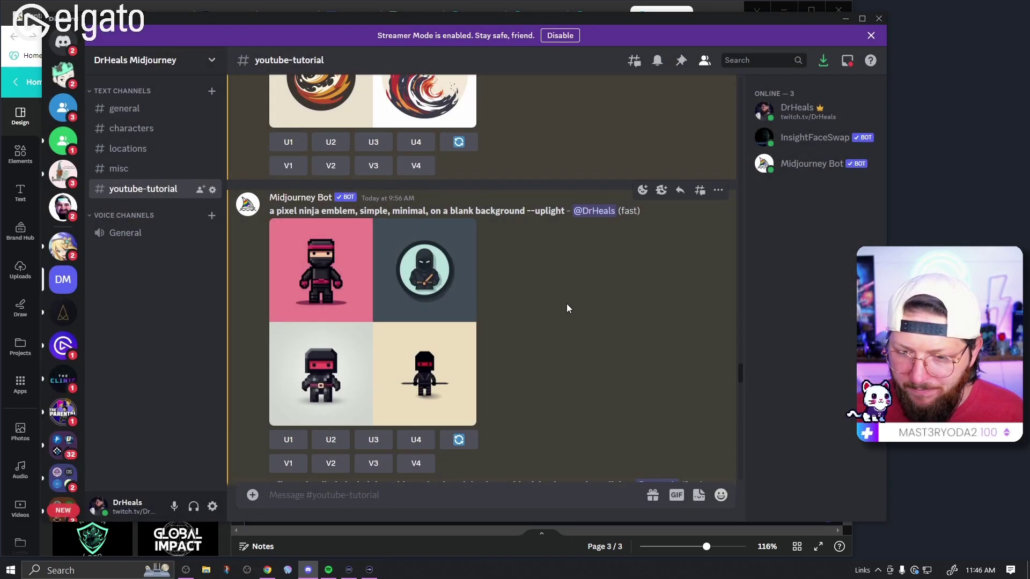
{"action": "left_click", "coordinate": [424, 273]}
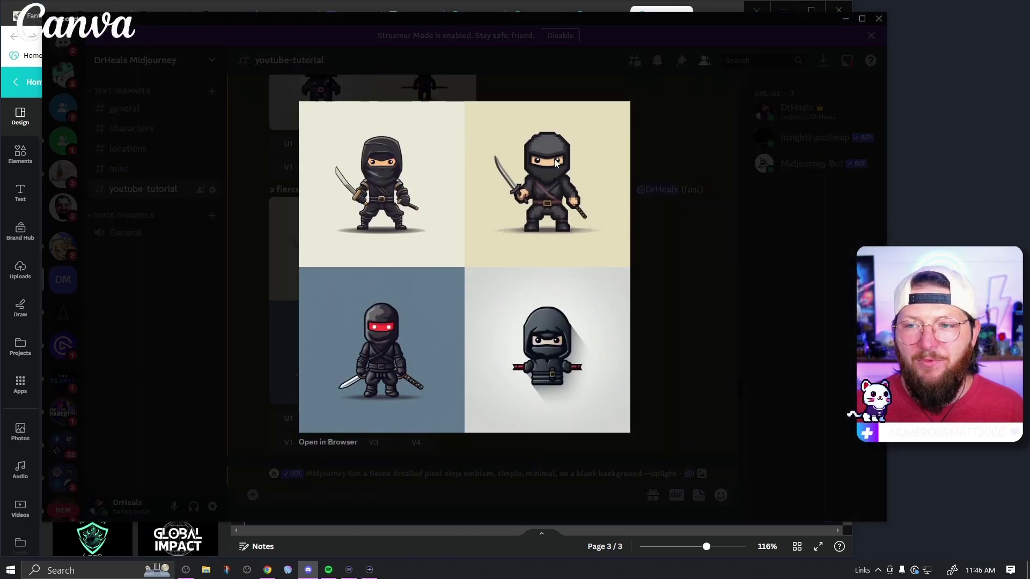
{"action": "left_click", "coordinate": [677, 258]}
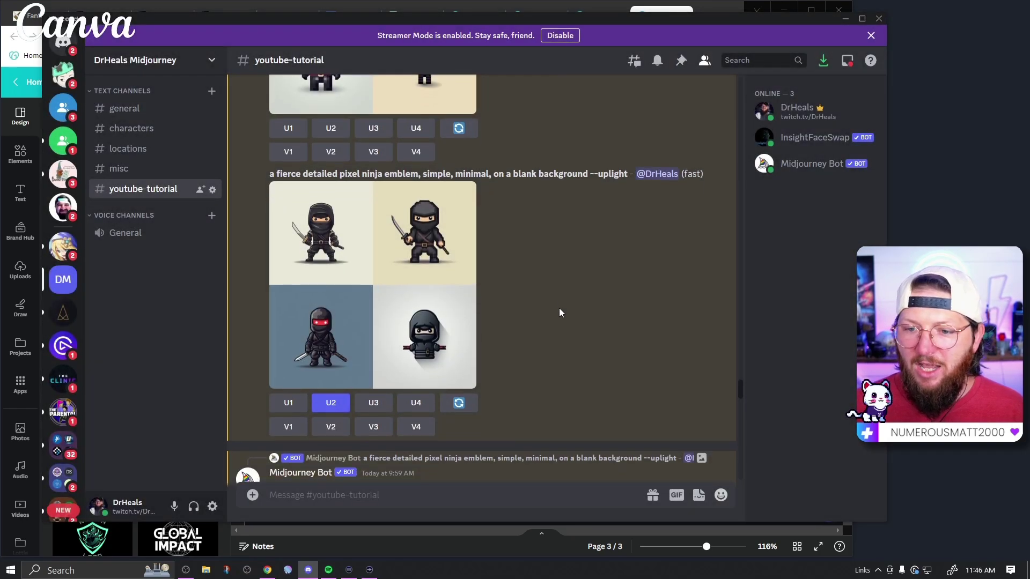
Scroll down the Midjourney channel and inspect the pixel ninja face grid at full size
{"action": "scroll", "coordinate": [559, 308], "scroll_direction": "down", "scroll_amount": 6}
{"action": "scroll", "coordinate": [501, 268], "scroll_direction": "down", "scroll_amount": 10}
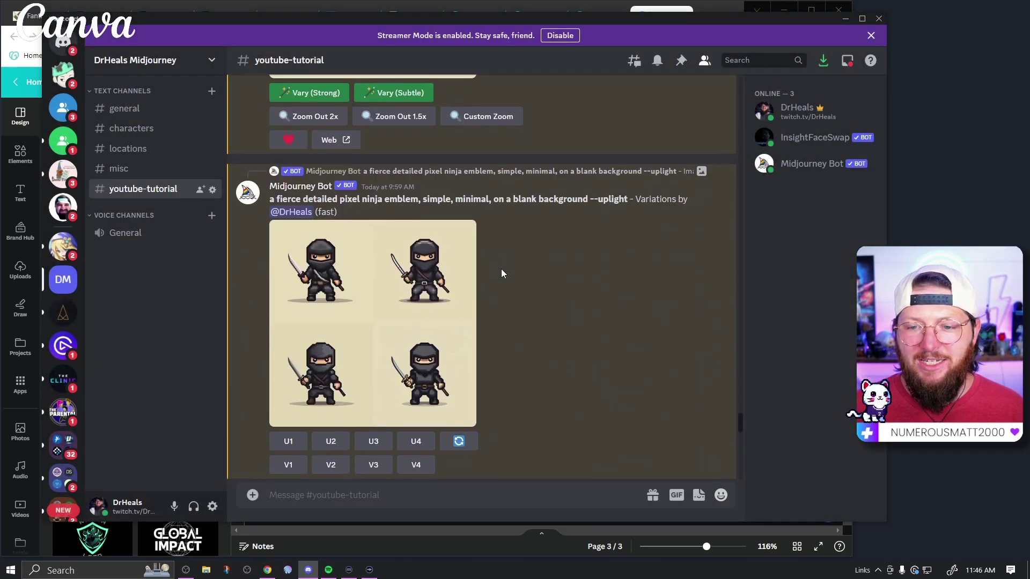
{"action": "scroll", "coordinate": [510, 278], "scroll_direction": "down", "scroll_amount": 4}
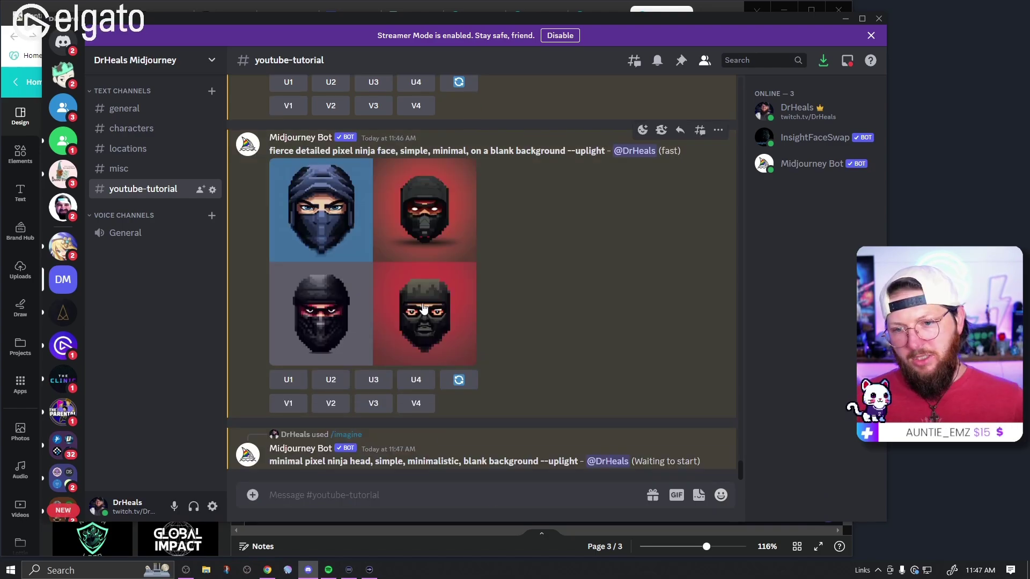
{"action": "left_click", "coordinate": [423, 304]}
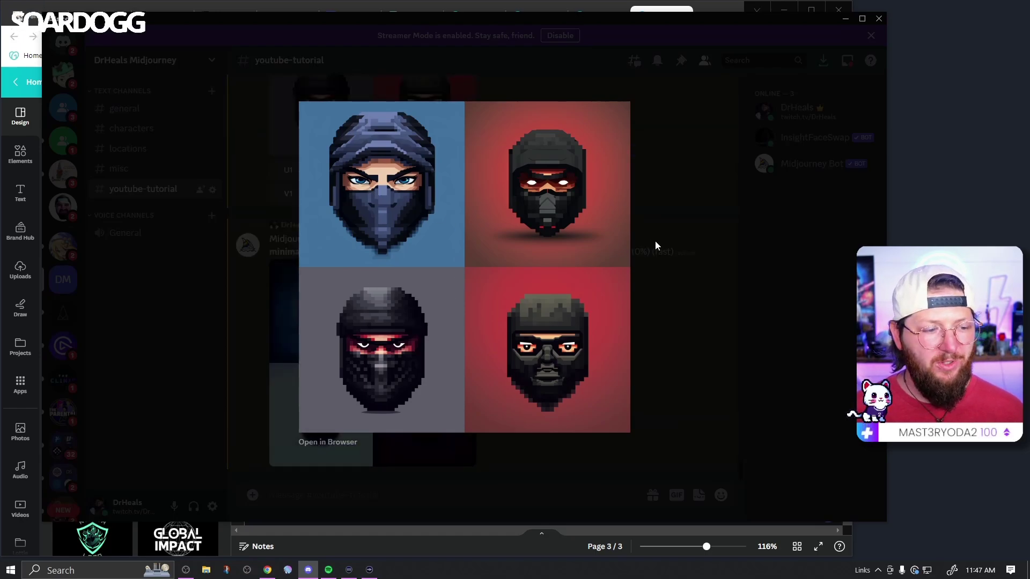
{"action": "left_click", "coordinate": [655, 243]}
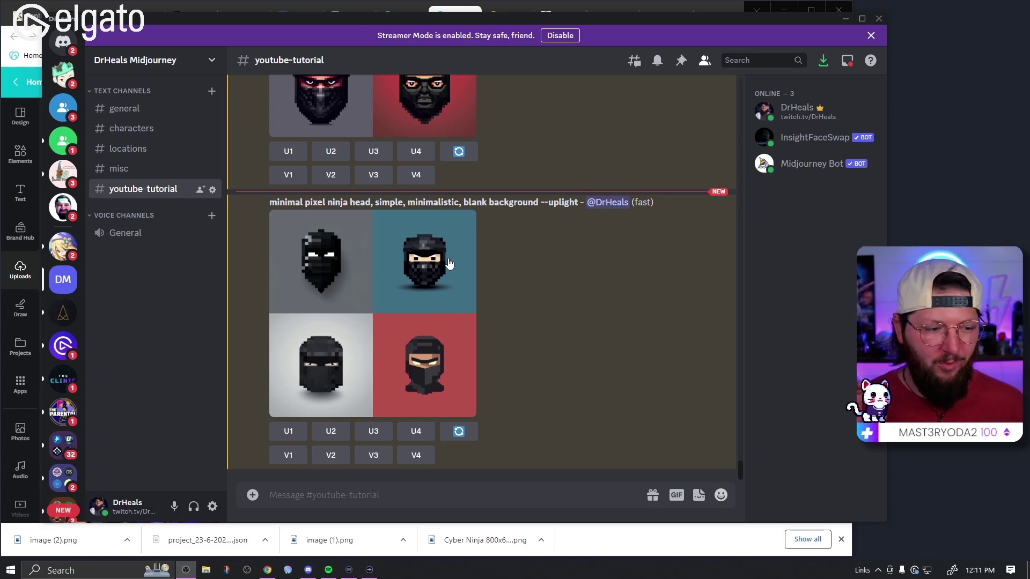
{"action": "scroll", "coordinate": [448, 263], "scroll_direction": "up", "scroll_amount": 10}
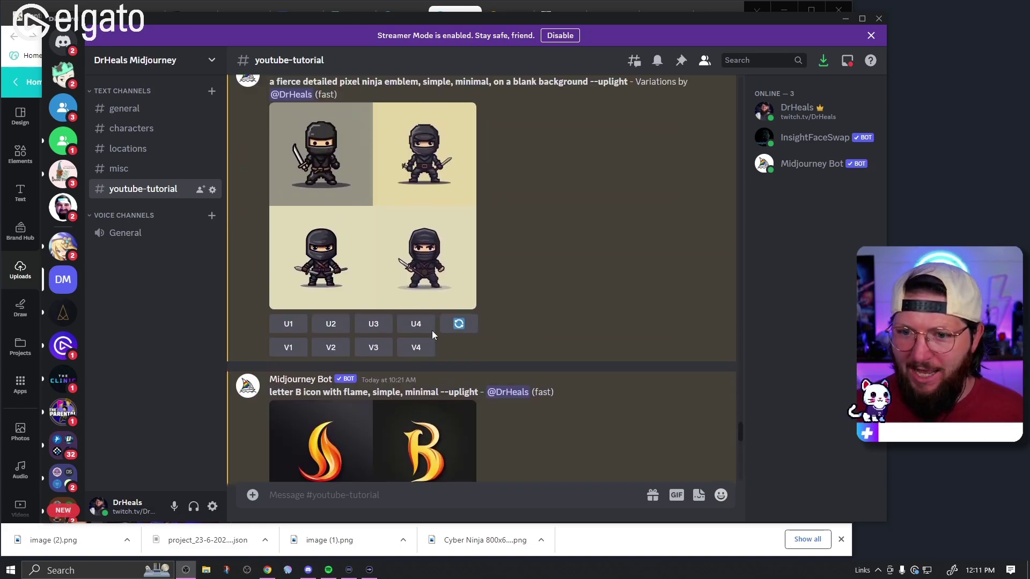
{"action": "scroll", "coordinate": [363, 304], "scroll_direction": "up", "scroll_amount": 5}
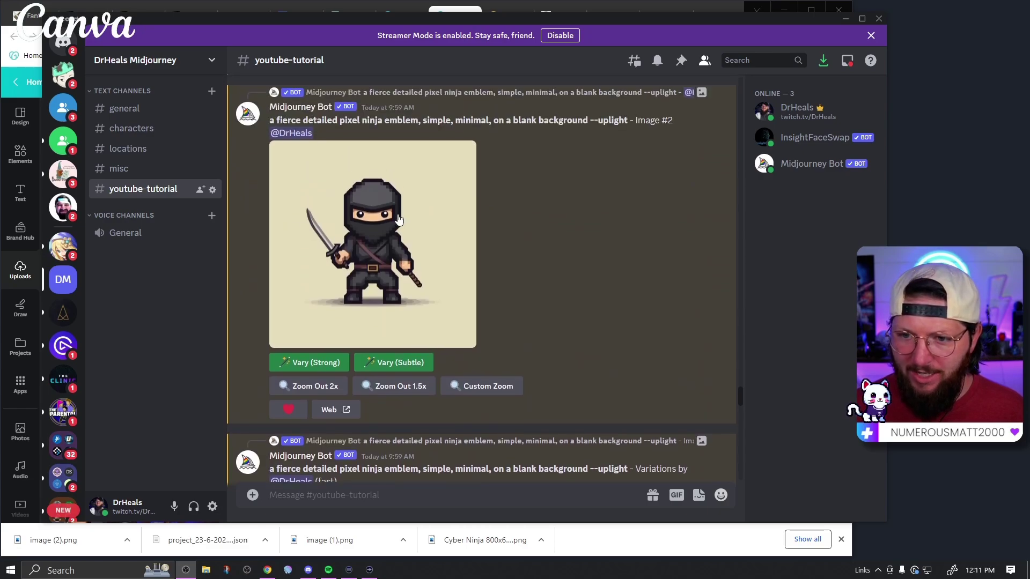
{"action": "left_click_drag", "start_coordinate": [271, 120], "coordinate": [594, 121]}
{"action": "left_click", "coordinate": [493, 288]}
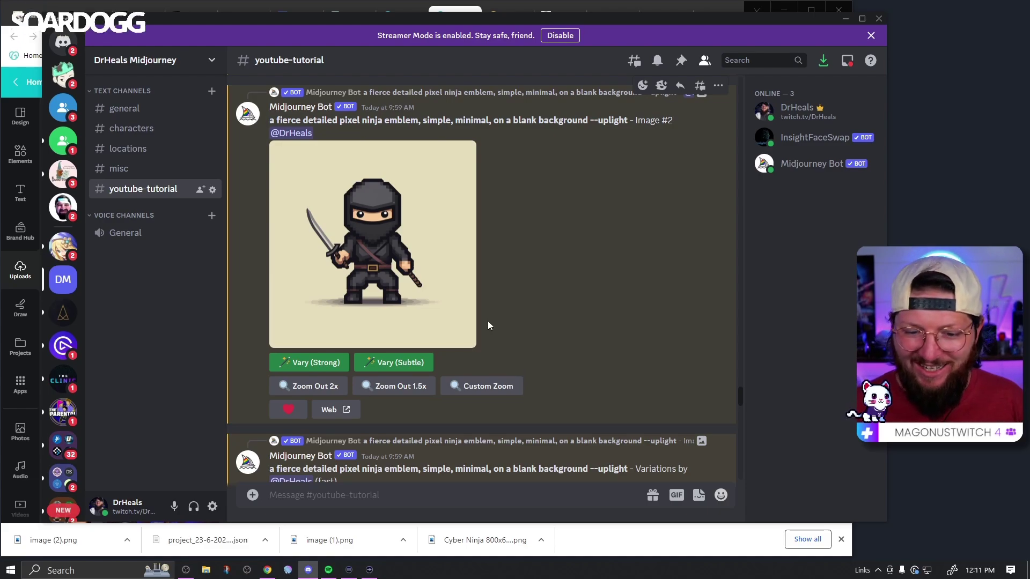
{"action": "scroll", "coordinate": [488, 320], "scroll_direction": "down", "scroll_amount": 10}
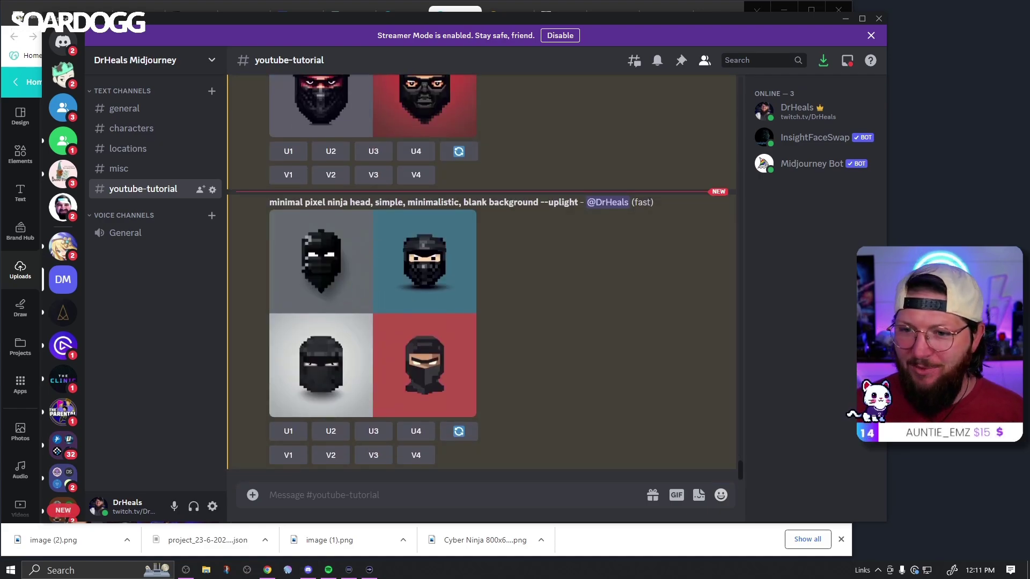
Add the beige-background ninja image to Page 3 and enlarge it
{"action": "left_click", "coordinate": [464, 10]}
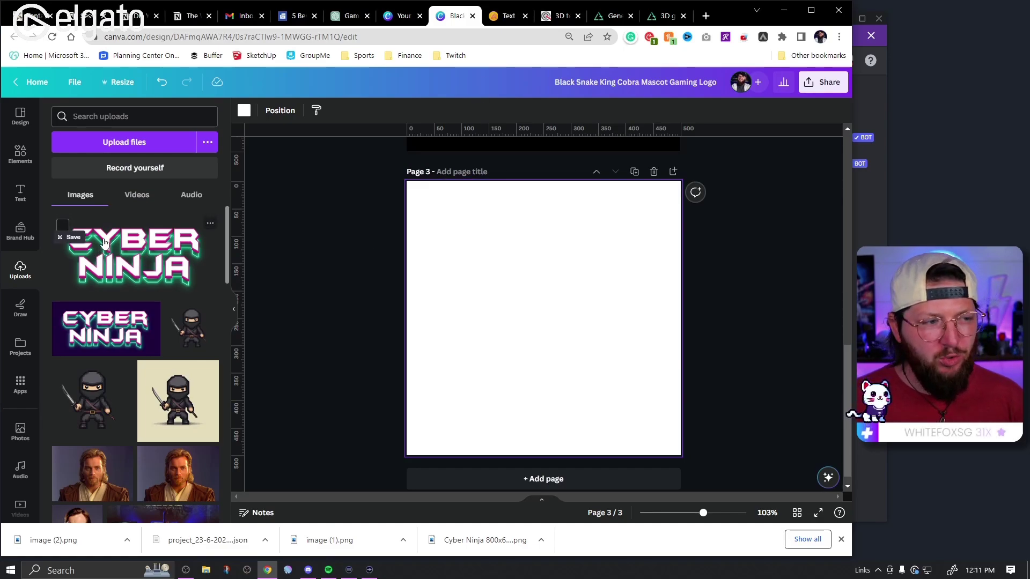
{"action": "left_click", "coordinate": [182, 402]}
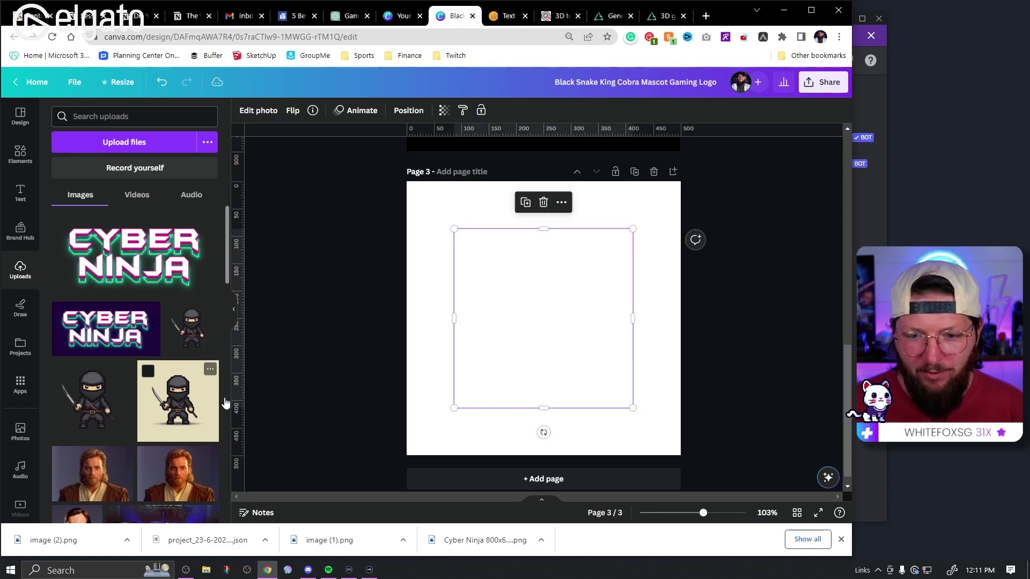
{"action": "left_click", "coordinate": [21, 154]}
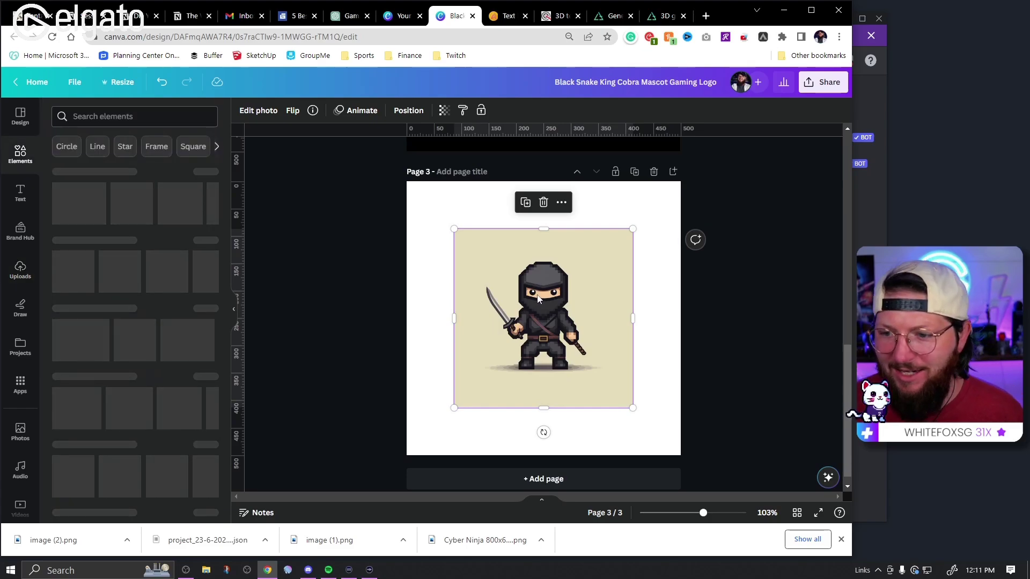
{"action": "left_click_drag", "start_coordinate": [633, 408], "coordinate": [658, 433]}
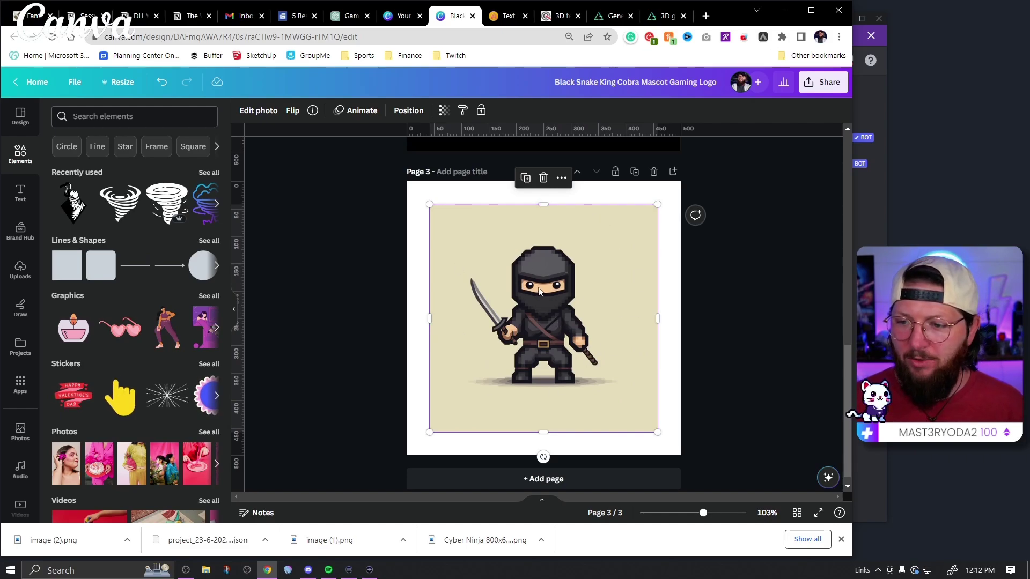
Remove the ninja image's background with BG Remover
{"action": "left_click", "coordinate": [260, 112]}
{"action": "left_click", "coordinate": [89, 200]}
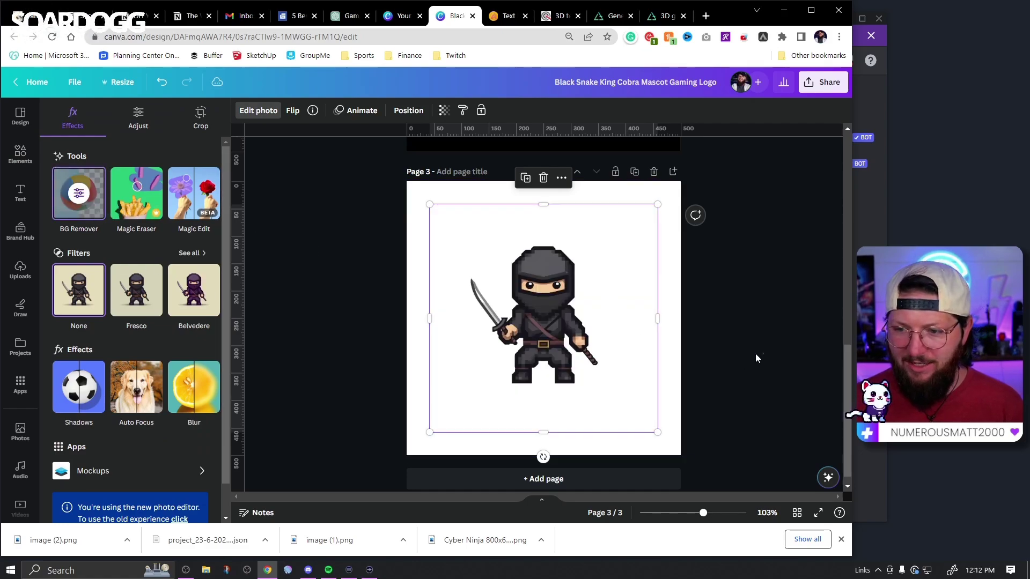
{"action": "left_click", "coordinate": [755, 355]}
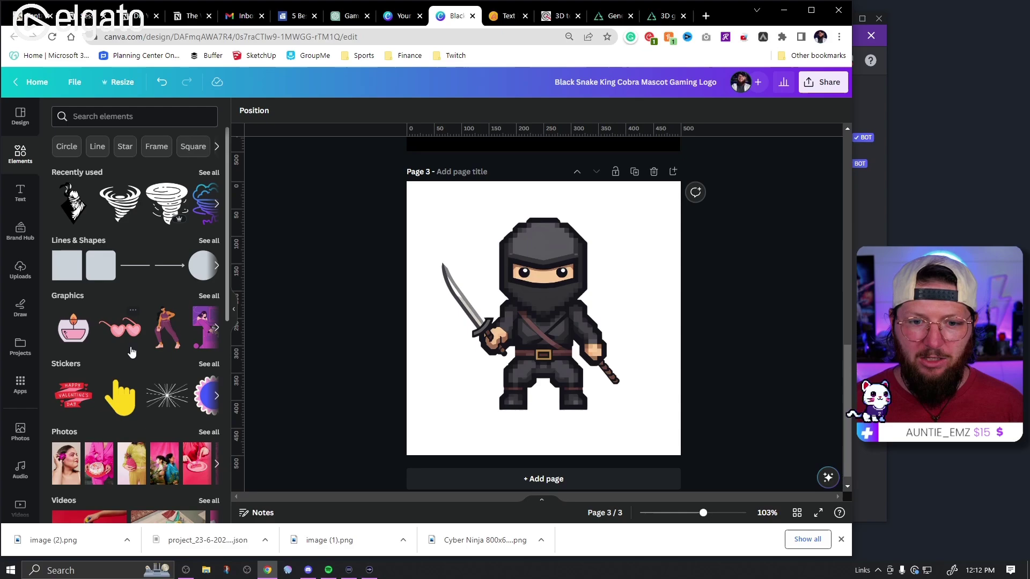
Add a vertically striped frame from the Frames collection beside the ninja
{"action": "scroll", "coordinate": [130, 350], "scroll_direction": "down", "scroll_amount": 8}
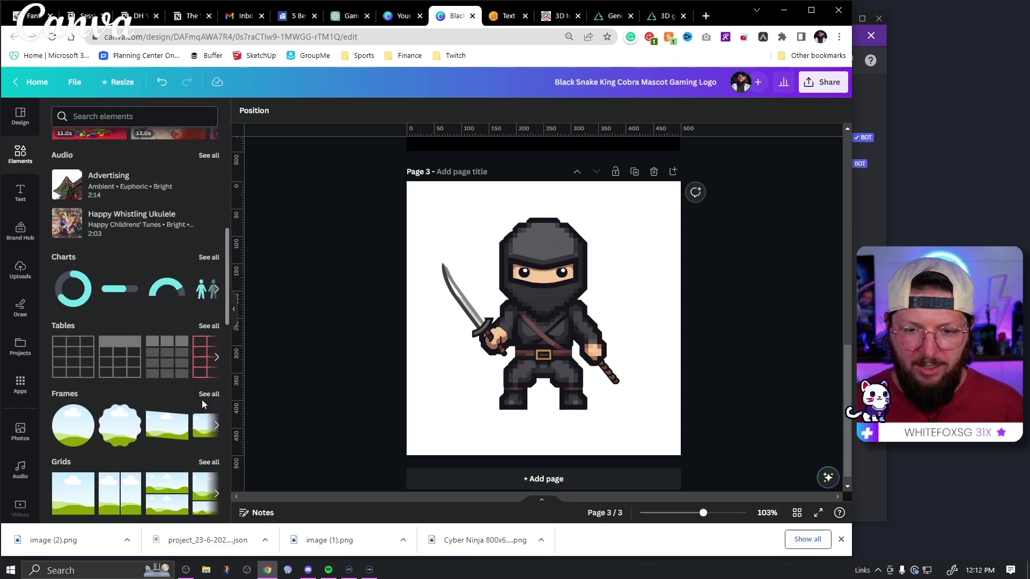
{"action": "left_click", "coordinate": [208, 395]}
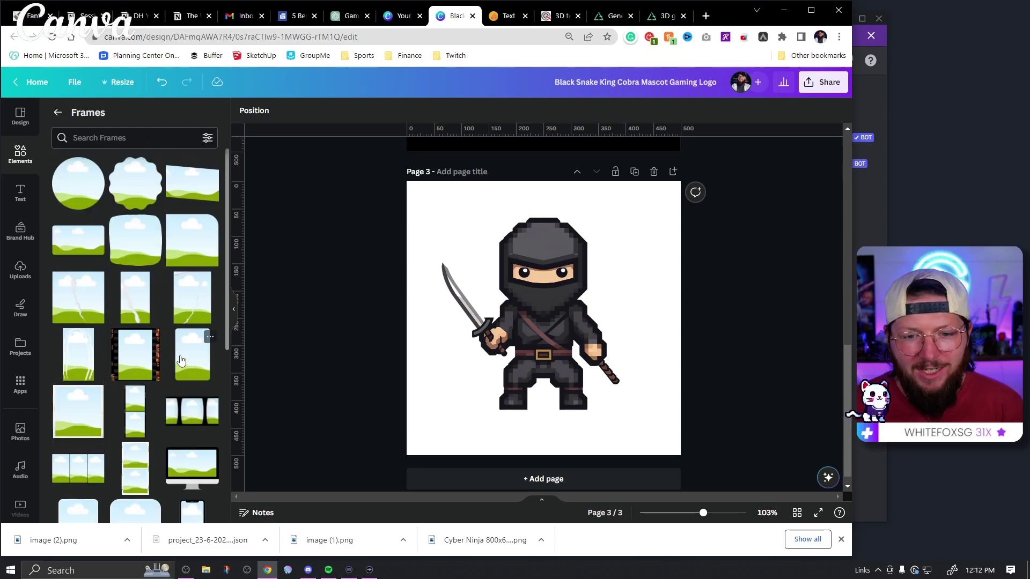
{"action": "scroll", "coordinate": [188, 364], "scroll_direction": "down", "scroll_amount": 10}
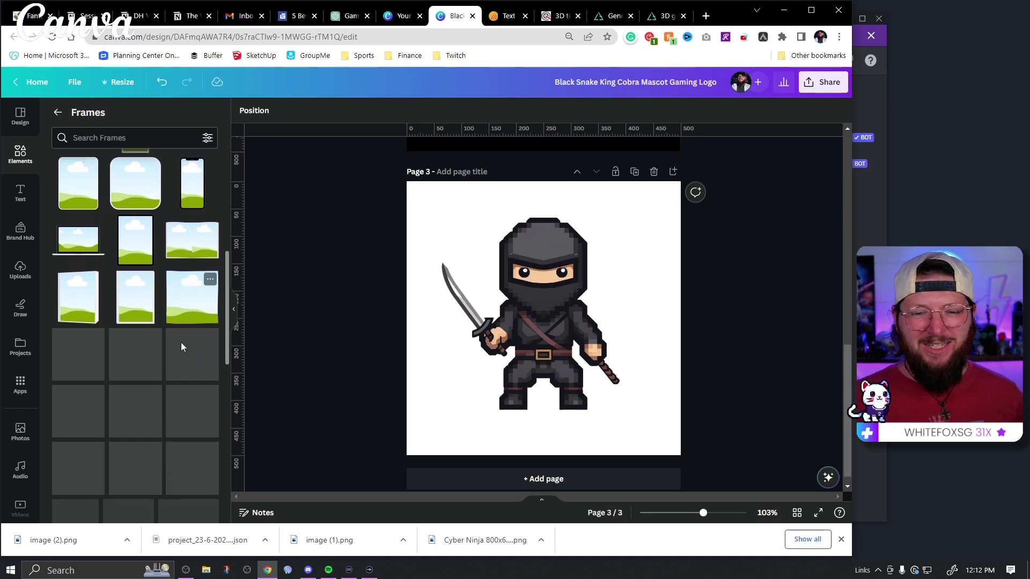
{"action": "scroll", "coordinate": [182, 335], "scroll_direction": "down", "scroll_amount": 5}
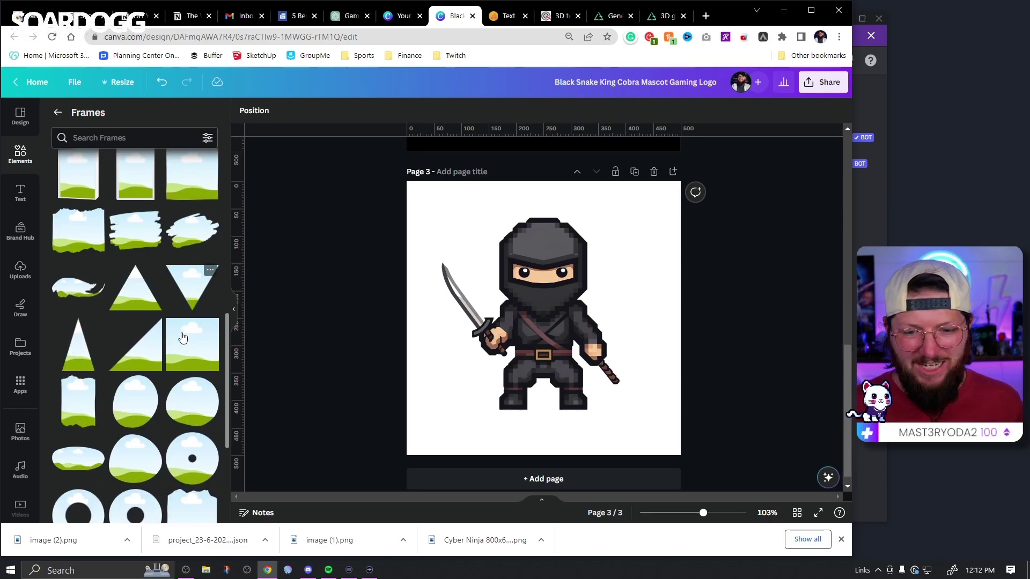
{"action": "scroll", "coordinate": [188, 335], "scroll_direction": "down", "scroll_amount": 3}
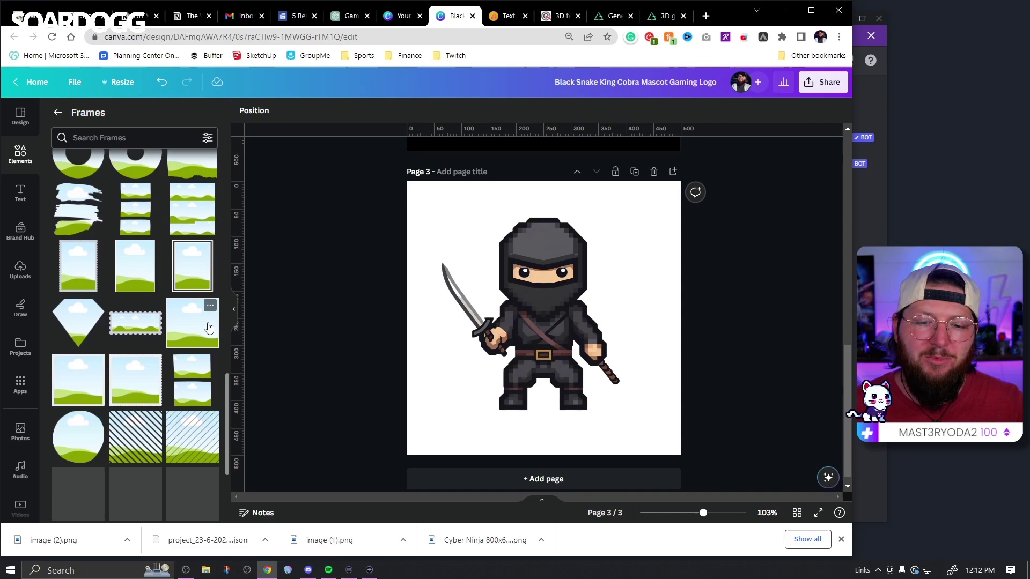
{"action": "scroll", "coordinate": [197, 338], "scroll_direction": "down", "scroll_amount": 4}
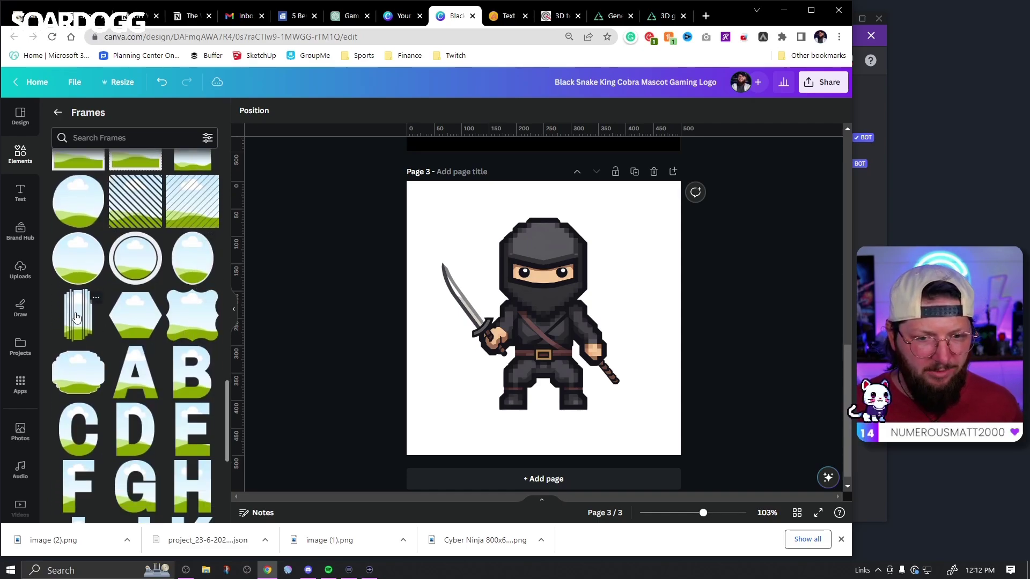
{"action": "scroll", "coordinate": [169, 322], "scroll_direction": "down", "scroll_amount": 7}
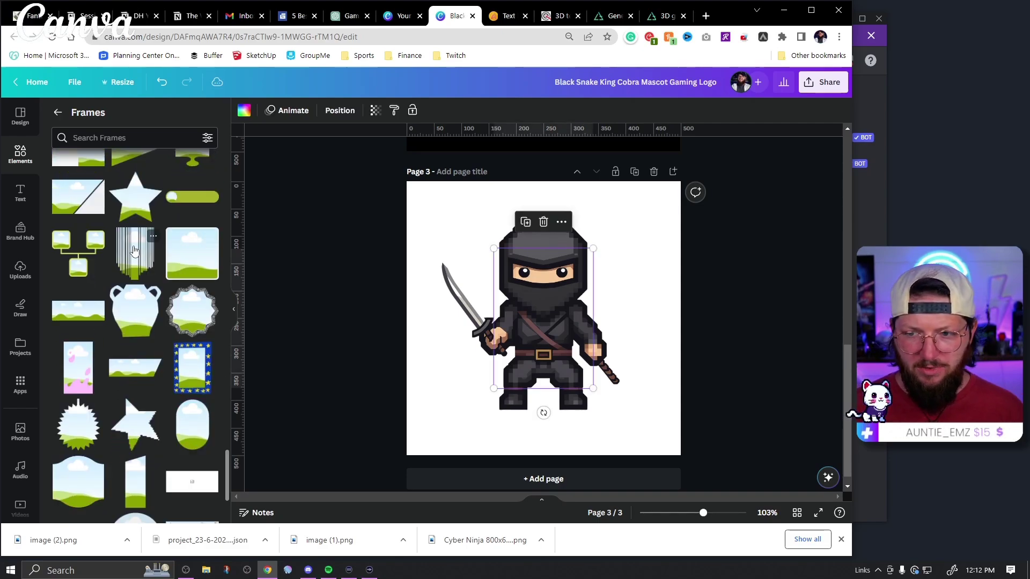
{"action": "left_click_drag", "start_coordinate": [135, 251], "coordinate": [514, 298]}
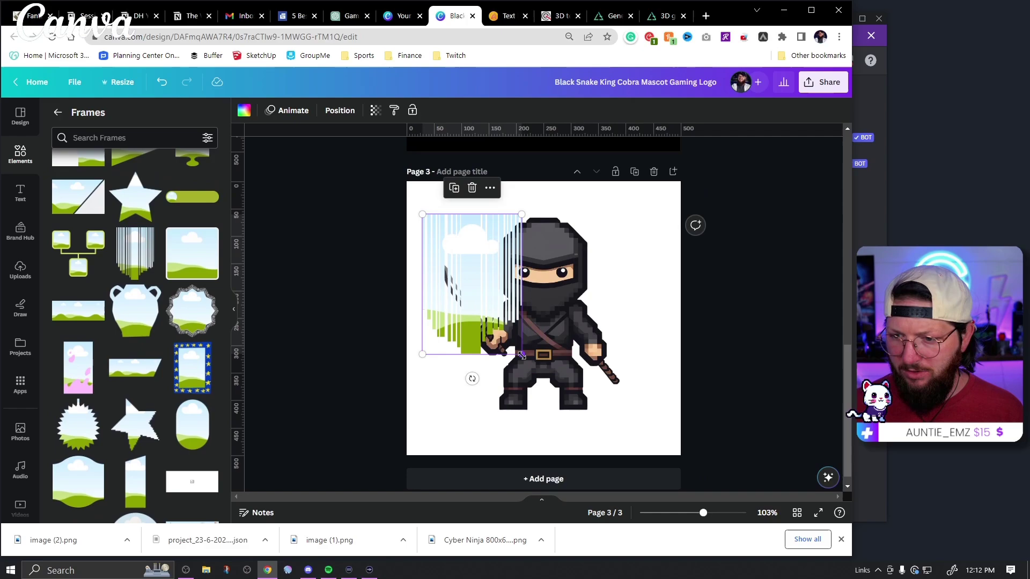
Enlarge the striped frame, drop the ninja into it, and adjust the crop
{"action": "left_click_drag", "start_coordinate": [522, 355], "coordinate": [566, 416]}
{"action": "left_click", "coordinate": [586, 366]}
{"action": "left_click_drag", "start_coordinate": [586, 366], "coordinate": [492, 325]}
{"action": "double_click", "coordinate": [493, 325]}
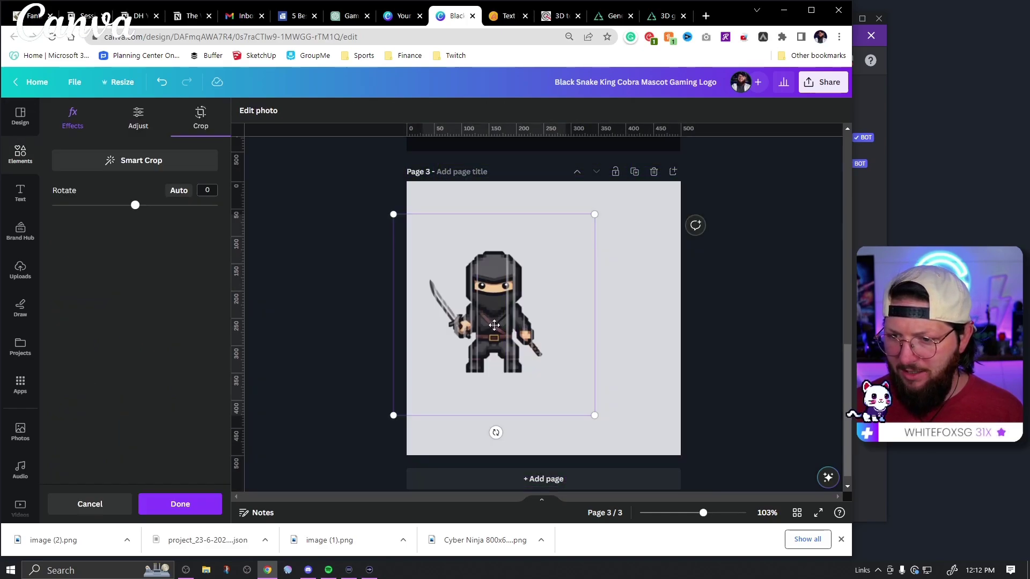
{"action": "left_click_drag", "start_coordinate": [595, 415], "coordinate": [658, 483]}
{"action": "left_click_drag", "start_coordinate": [703, 513], "coordinate": [687, 513]}
{"action": "left_click_drag", "start_coordinate": [608, 403], "coordinate": [651, 444]}
{"action": "scroll", "coordinate": [591, 375], "scroll_direction": "up", "scroll_amount": 1}
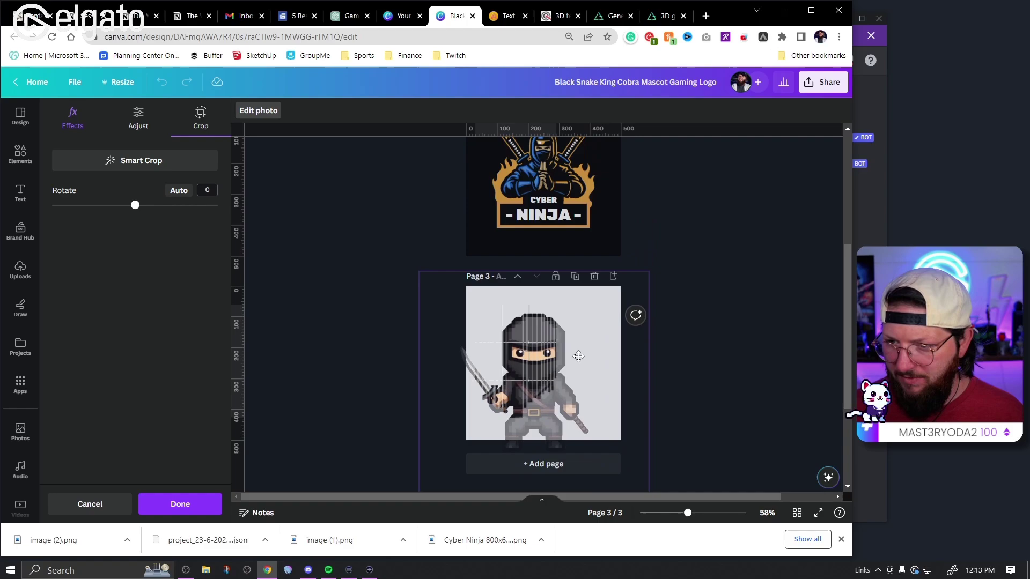
{"action": "mouse_move", "coordinate": [569, 354]}
{"action": "left_mouse_down"}
{"action": "mouse_move", "coordinate": [555, 346]}
{"action": "mouse_move", "coordinate": [562, 338]}
{"action": "left_mouse_up"}
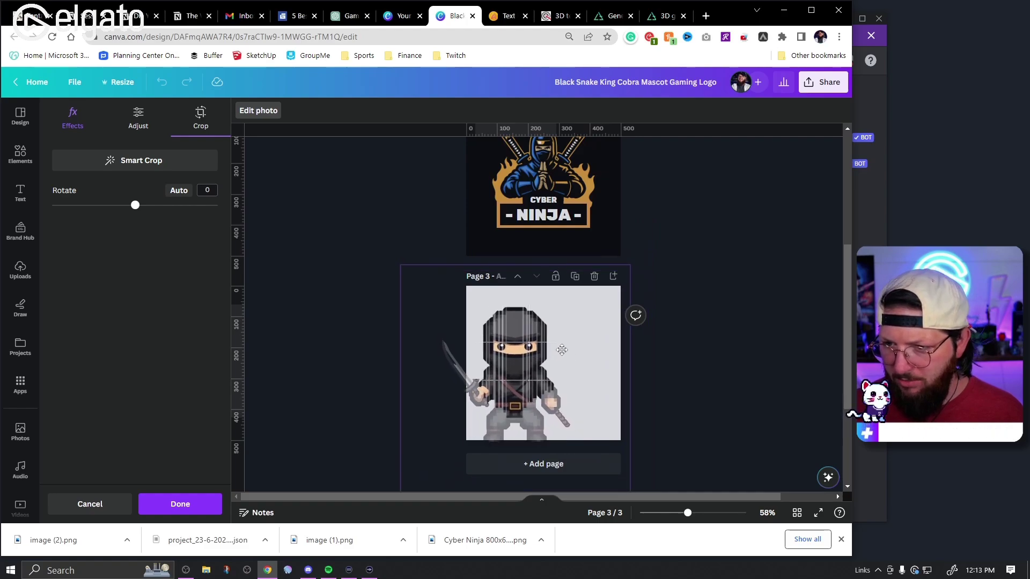
{"action": "left_click", "coordinate": [661, 379]}
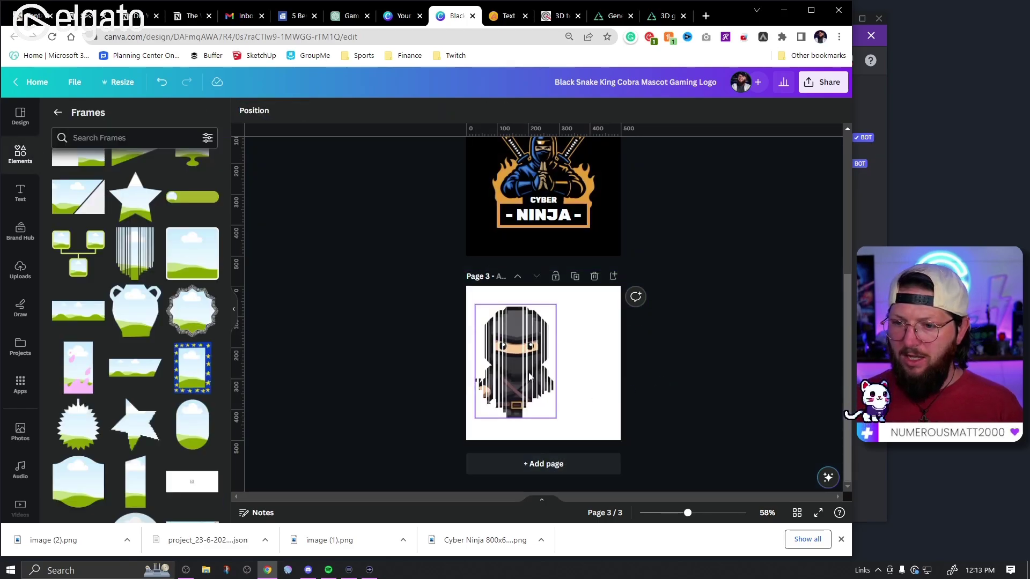
Centre the framed ninja on Page 3 and zoom the view to 109%
{"action": "left_click_drag", "start_coordinate": [516, 364], "coordinate": [544, 361]}
{"action": "mouse_move", "coordinate": [690, 516]}
{"action": "left_mouse_down"}
{"action": "mouse_move", "coordinate": [713, 516]}
{"action": "mouse_move", "coordinate": [704, 516]}
{"action": "left_mouse_up"}
{"action": "scroll", "coordinate": [706, 418], "scroll_direction": "up", "scroll_amount": 1}
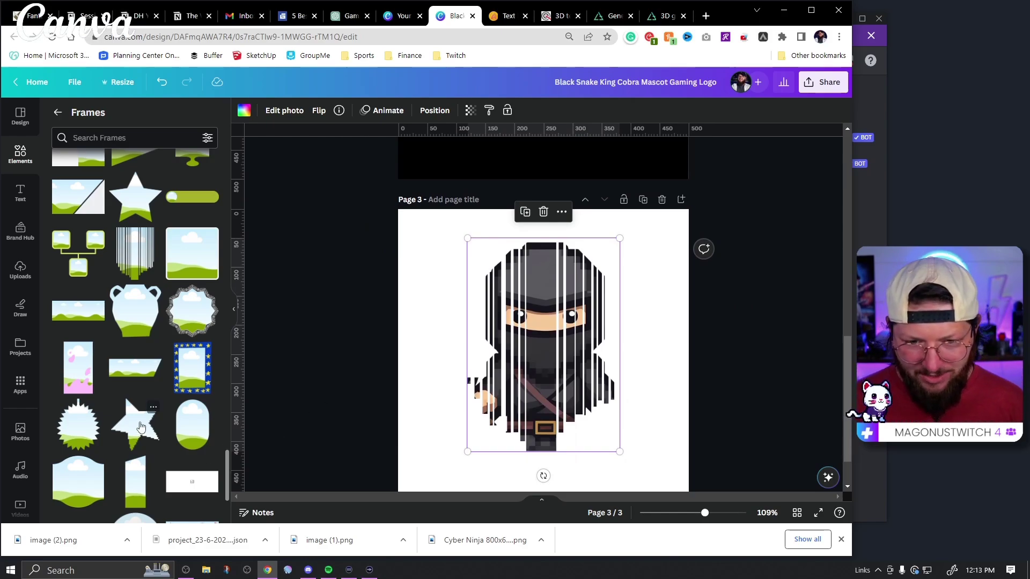
{"action": "scroll", "coordinate": [140, 426], "scroll_direction": "down", "scroll_amount": 3}
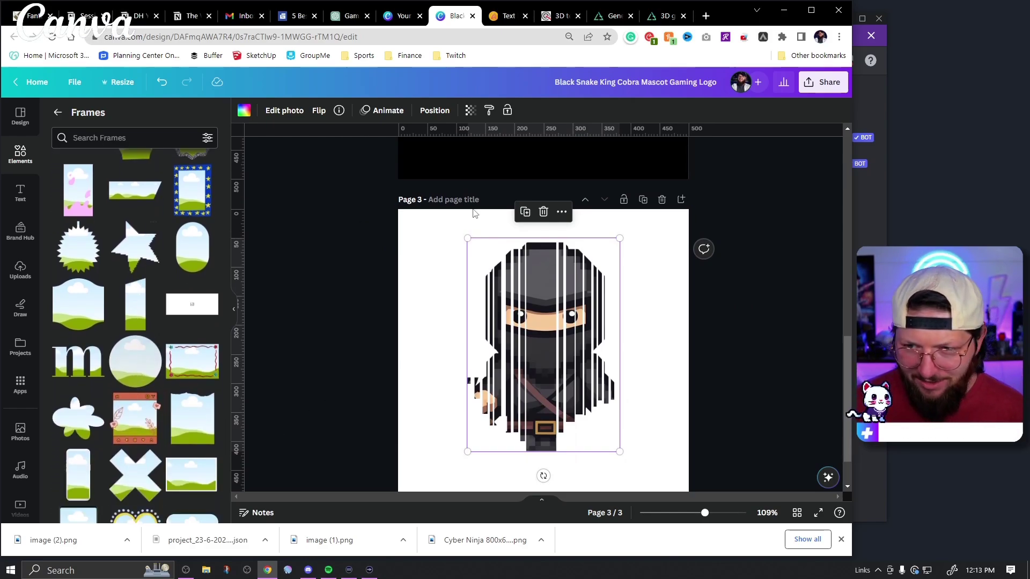
Try the ninja in a star-shaped frame on a new Page 4 and browse more frames
{"action": "left_click", "coordinate": [681, 200]}
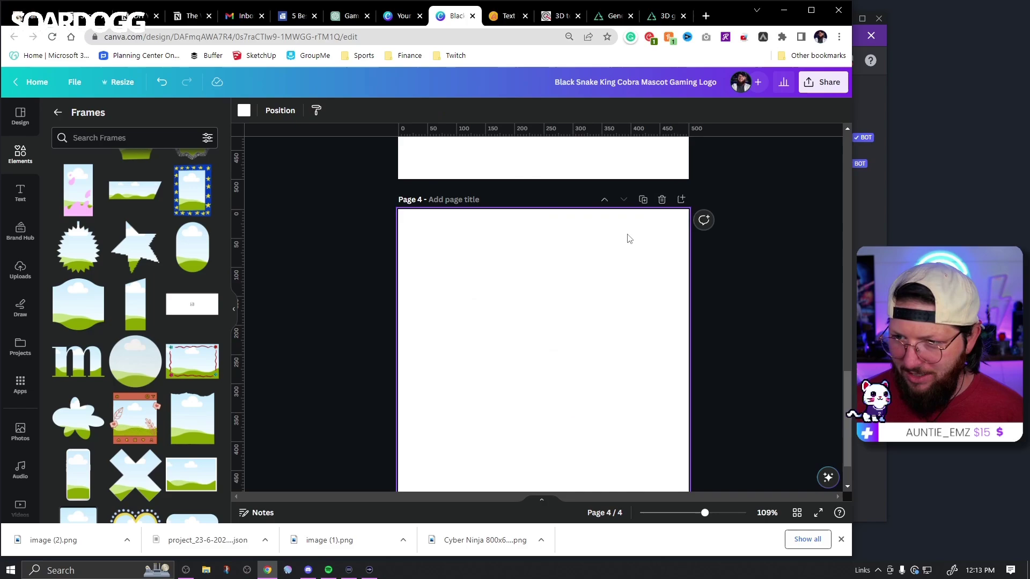
{"action": "left_click", "coordinate": [138, 259]}
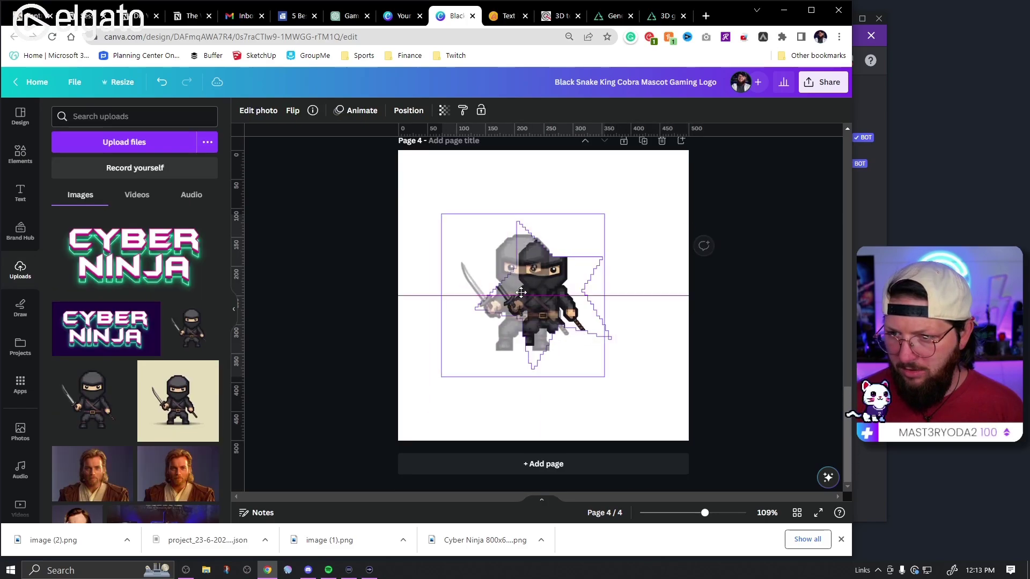
{"action": "left_click_drag", "start_coordinate": [499, 299], "coordinate": [543, 294]}
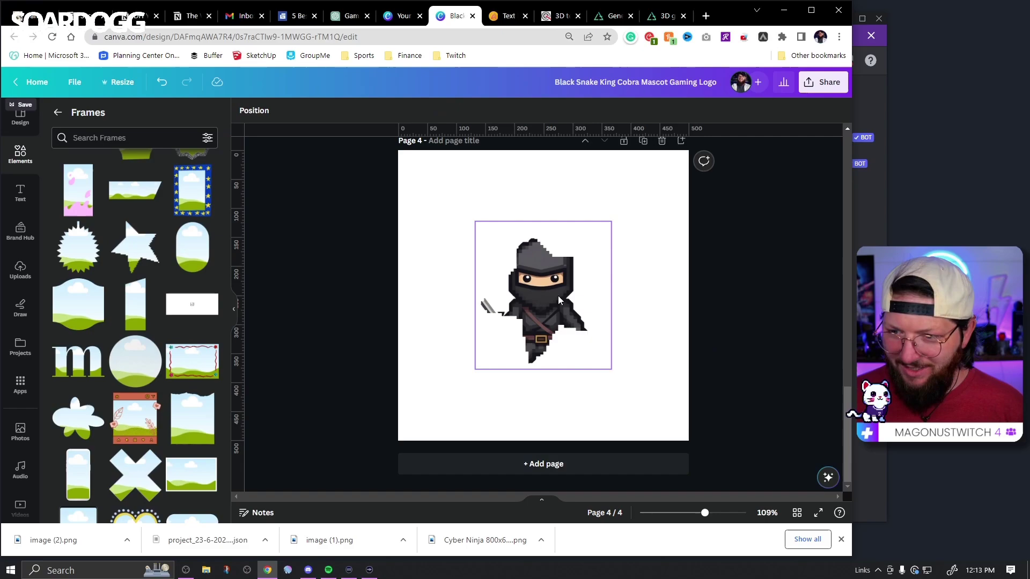
{"action": "scroll", "coordinate": [176, 417], "scroll_direction": "down", "scroll_amount": 3}
{"action": "scroll", "coordinate": [177, 416], "scroll_direction": "down", "scroll_amount": 5}
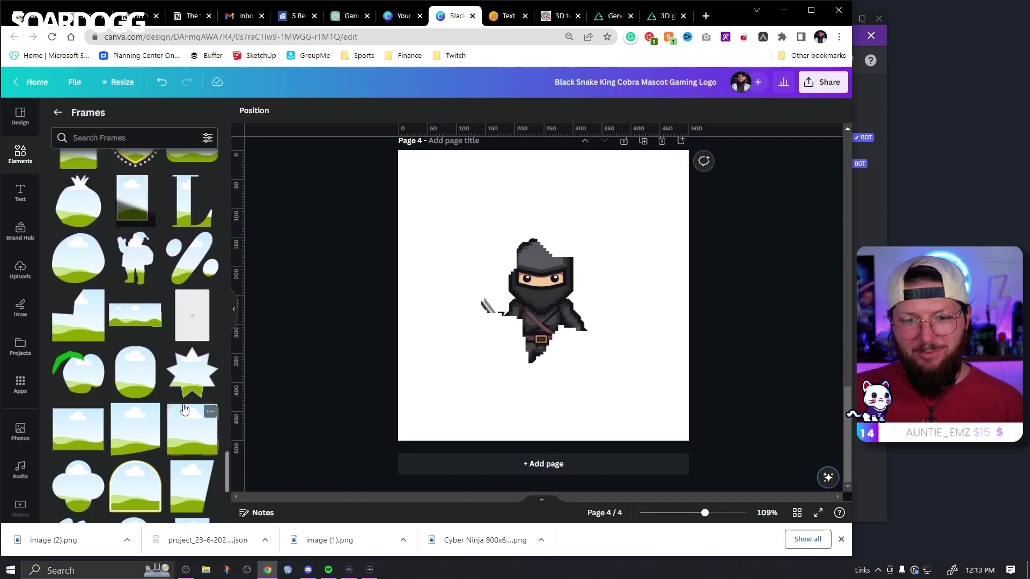
{"action": "scroll", "coordinate": [161, 406], "scroll_direction": "down", "scroll_amount": 5}
{"action": "scroll", "coordinate": [129, 381], "scroll_direction": "down", "scroll_amount": 4}
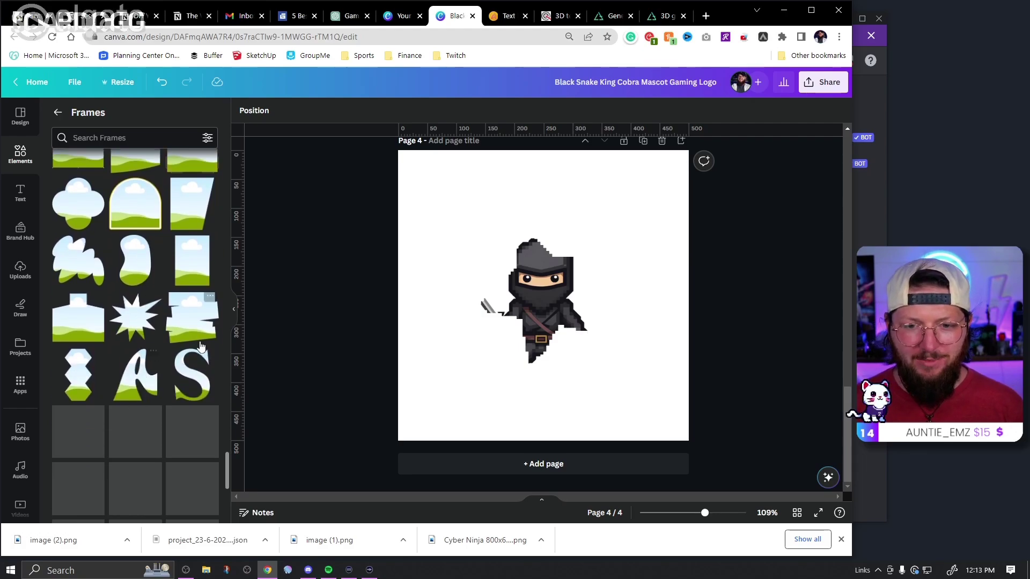
{"action": "scroll", "coordinate": [106, 355], "scroll_direction": "down", "scroll_amount": 5}
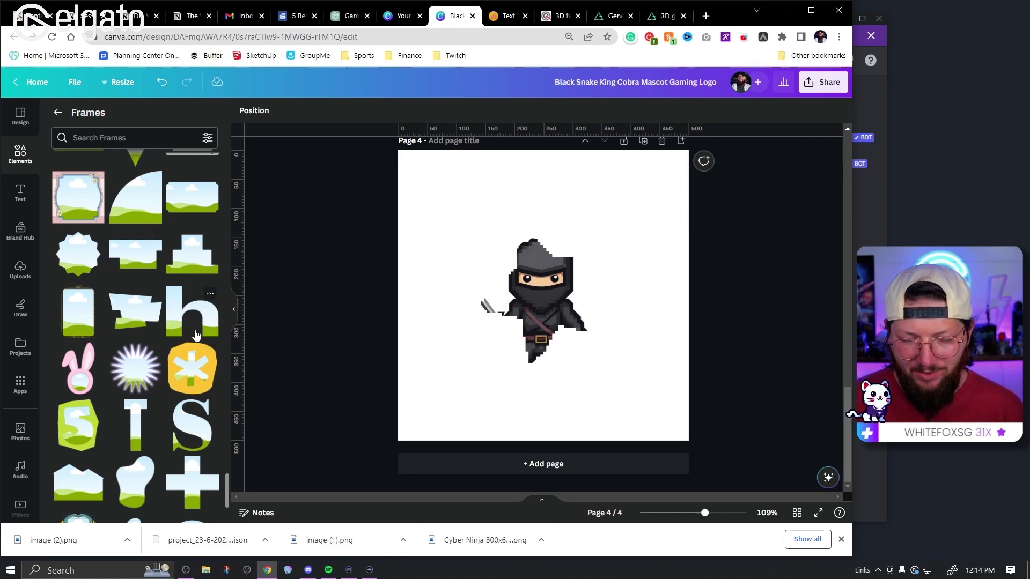
{"action": "scroll", "coordinate": [196, 336], "scroll_direction": "down", "scroll_amount": 10}
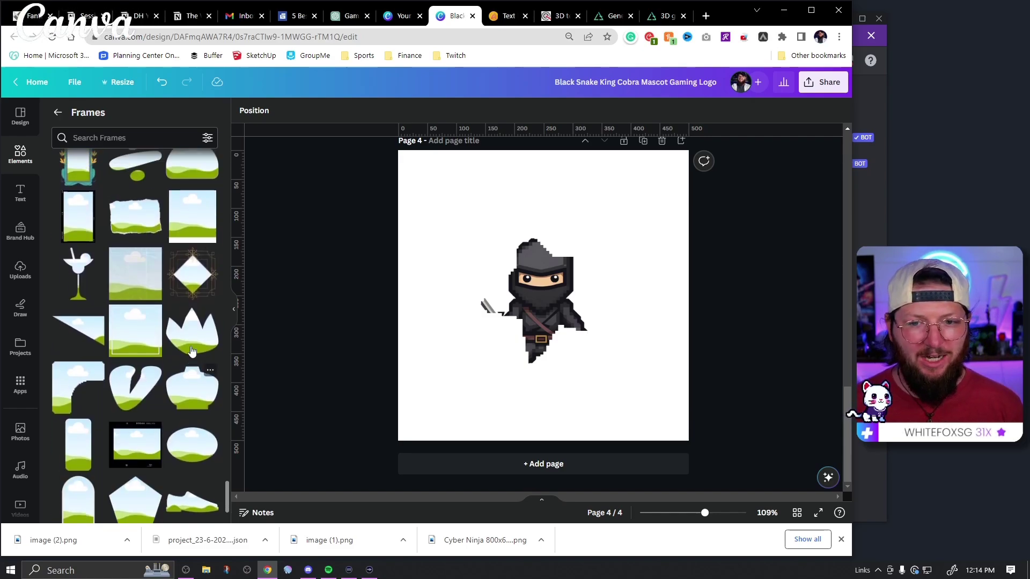
{"action": "scroll", "coordinate": [192, 351], "scroll_direction": "down", "scroll_amount": 3}
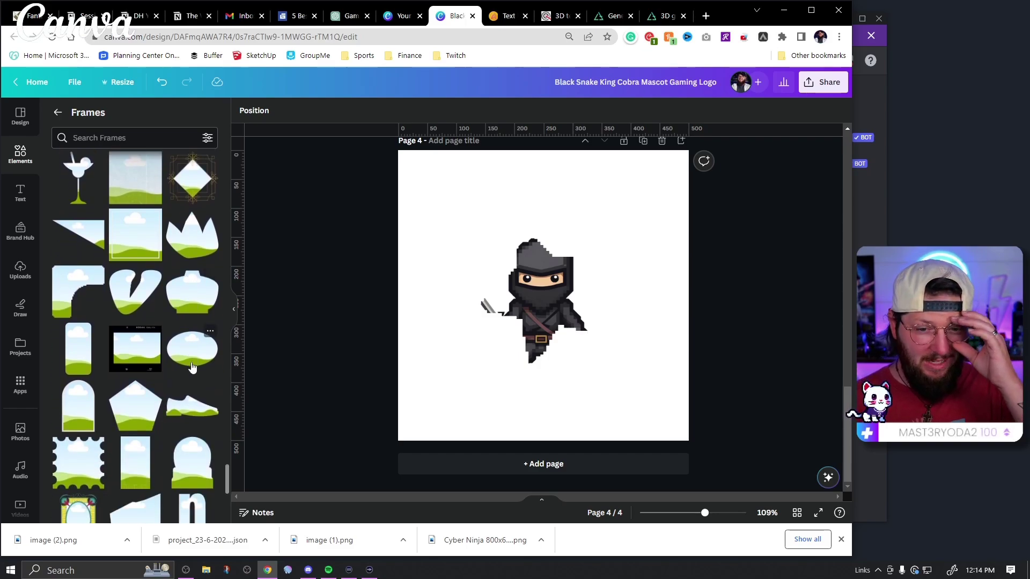
{"action": "scroll", "coordinate": [192, 367], "scroll_direction": "down", "scroll_amount": 10}
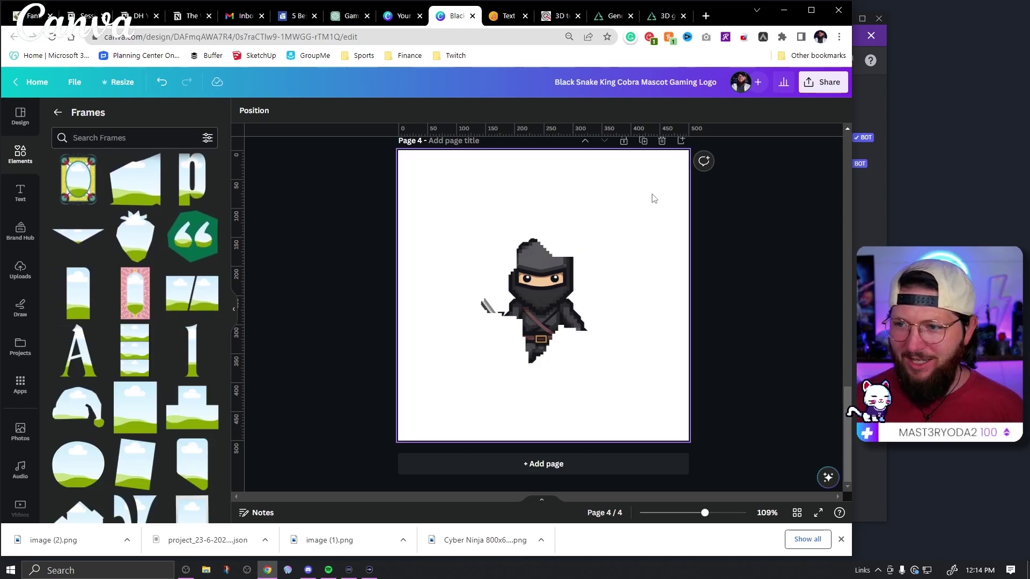
{"action": "scroll", "coordinate": [127, 391], "scroll_direction": "down", "scroll_amount": 9}
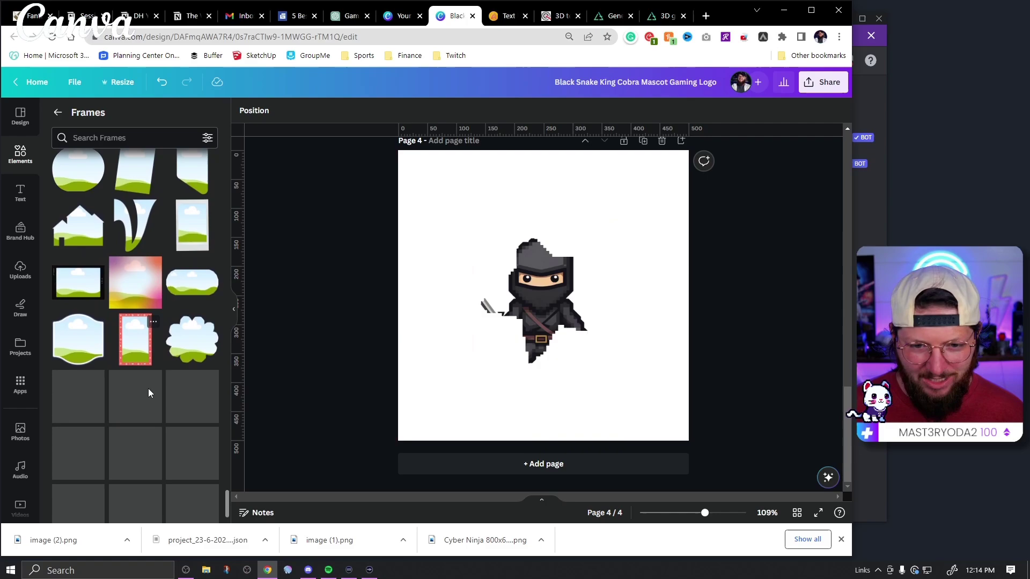
{"action": "scroll", "coordinate": [148, 389], "scroll_direction": "down", "scroll_amount": 3}
Shrink the striped-frame ninja on Page 3 and move it to the page centre
{"action": "scroll", "coordinate": [543, 314], "scroll_direction": "up", "scroll_amount": 3}
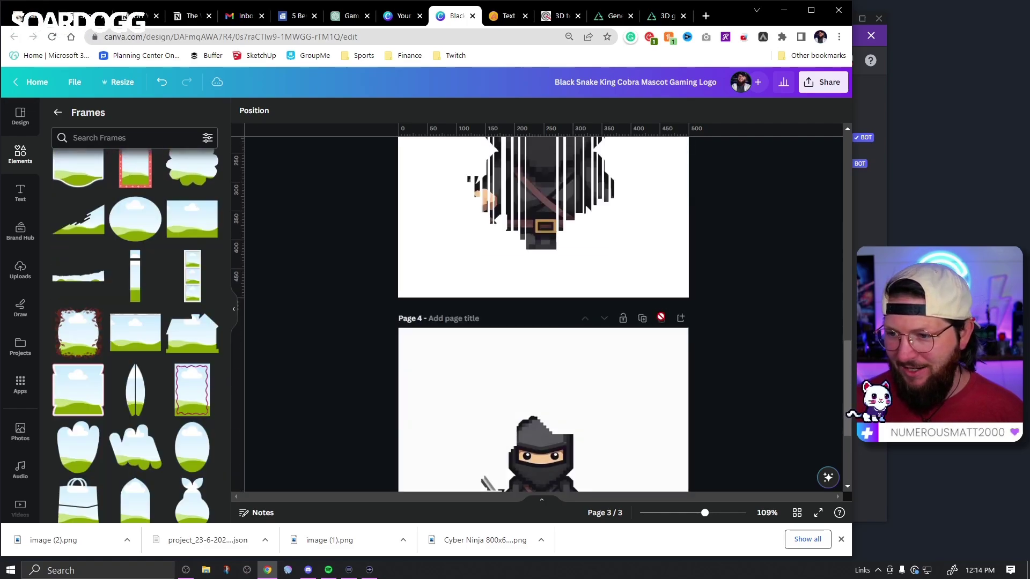
{"action": "scroll", "coordinate": [639, 293], "scroll_direction": "up", "scroll_amount": 3}
{"action": "scroll", "coordinate": [617, 349], "scroll_direction": "down", "scroll_amount": 2}
{"action": "left_click", "coordinate": [615, 390]}
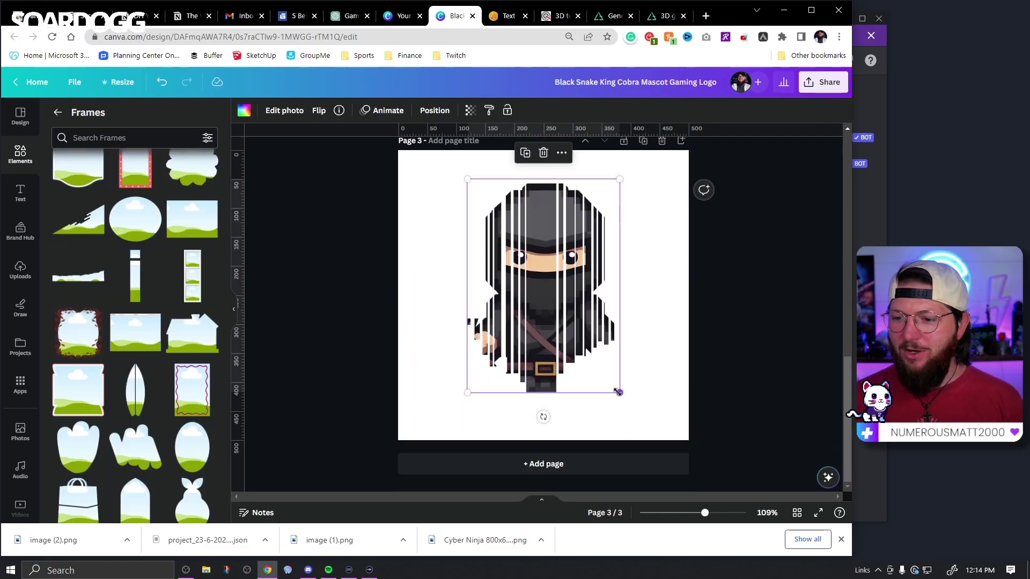
{"action": "left_click_drag", "start_coordinate": [618, 393], "coordinate": [602, 377]}
{"action": "left_click_drag", "start_coordinate": [558, 297], "coordinate": [561, 276]}
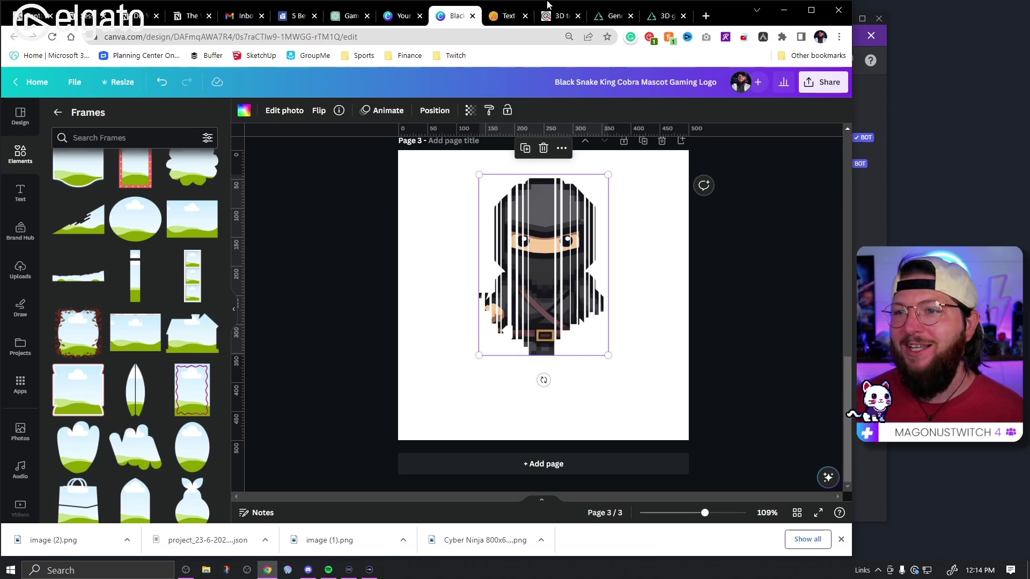
Go from the Gfto text maker page to logotextom's 3D neon text gallery
{"action": "left_click", "coordinate": [559, 16]}
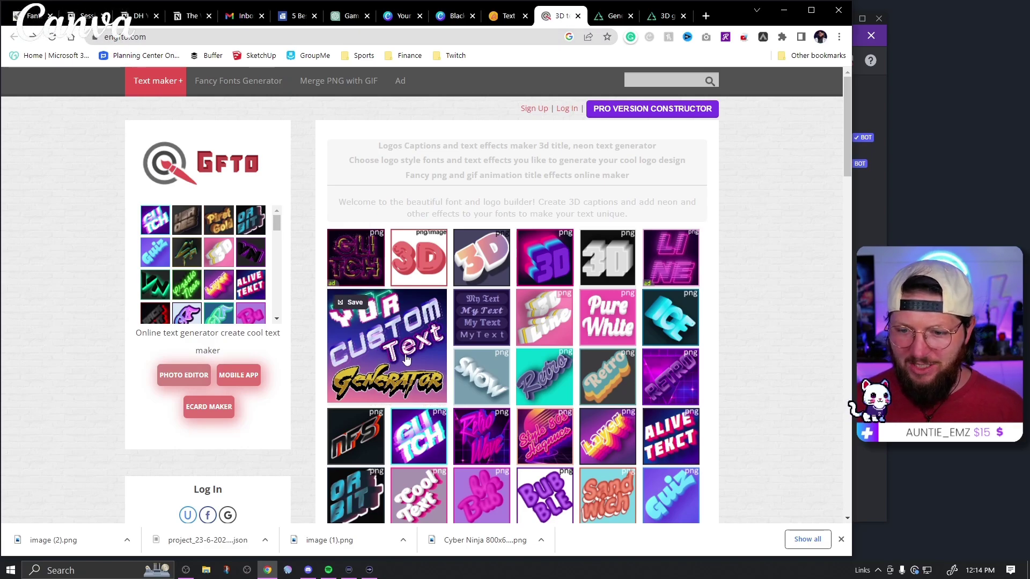
{"action": "left_click", "coordinate": [406, 388]}
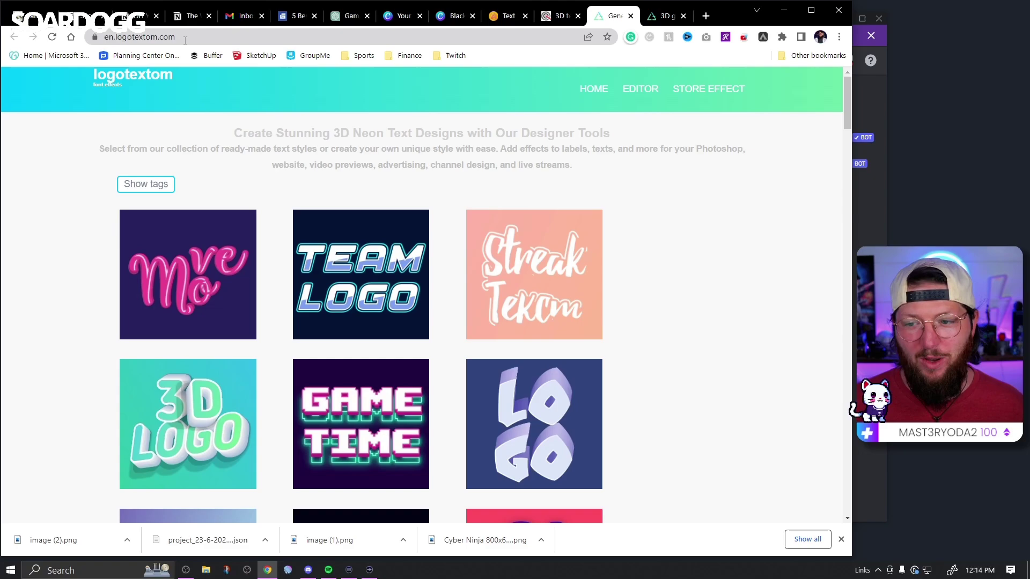
{"action": "scroll", "coordinate": [687, 336], "scroll_direction": "down", "scroll_amount": 5}
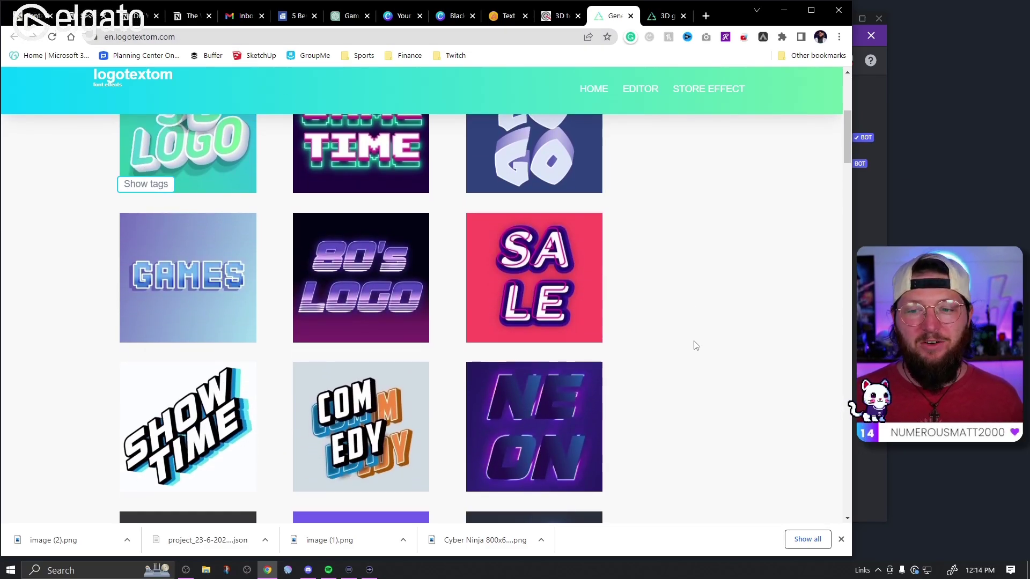
{"action": "scroll", "coordinate": [663, 342], "scroll_direction": "down", "scroll_amount": 5}
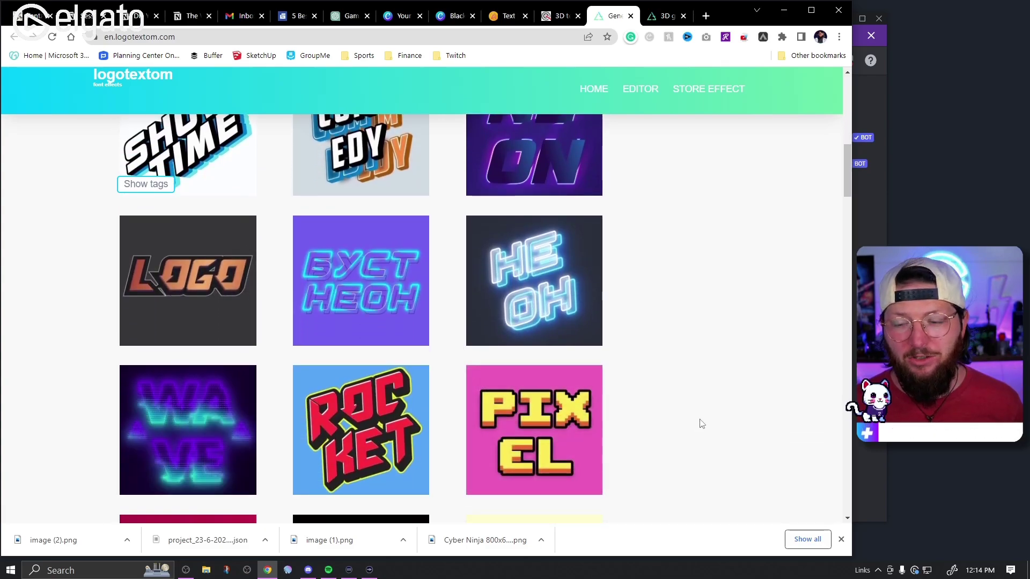
{"action": "scroll", "coordinate": [705, 429], "scroll_direction": "down", "scroll_amount": 3}
{"action": "scroll", "coordinate": [692, 438], "scroll_direction": "up", "scroll_amount": 17}
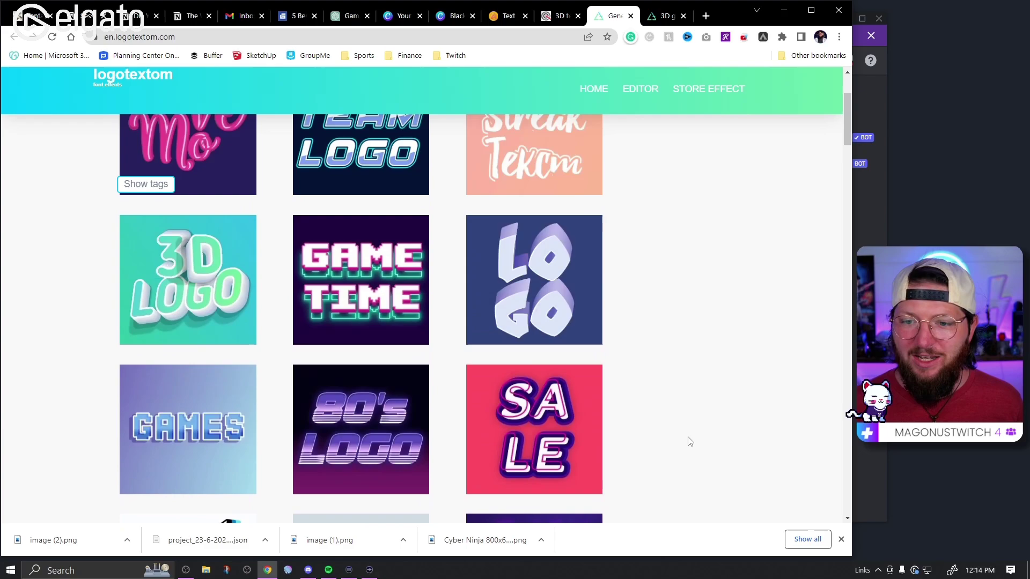
{"action": "scroll", "coordinate": [637, 428], "scroll_direction": "down", "scroll_amount": 3}
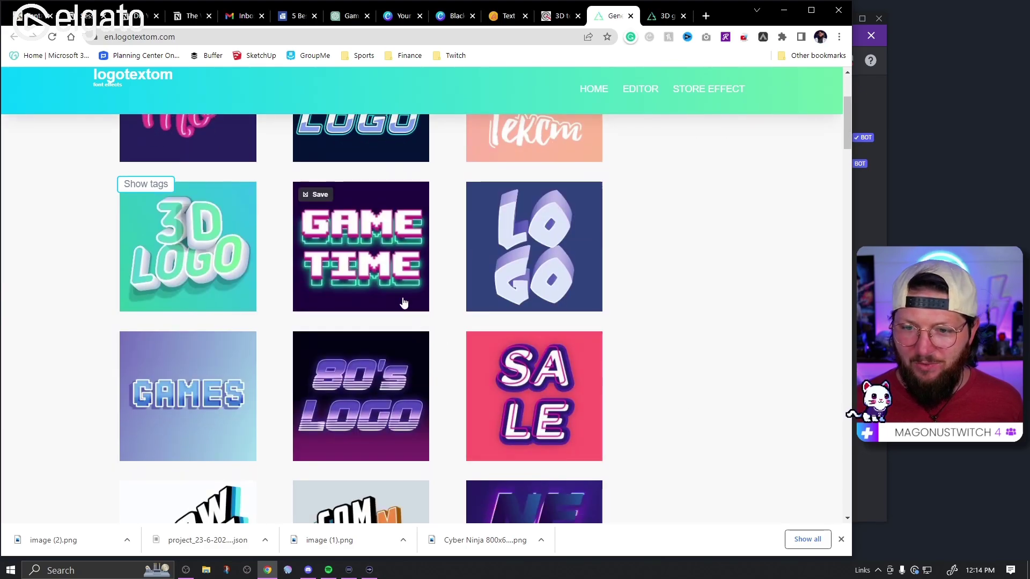
Open the Game Time neon logo and change its text to CYBER NINJA on two lines
{"action": "left_click", "coordinate": [372, 263]}
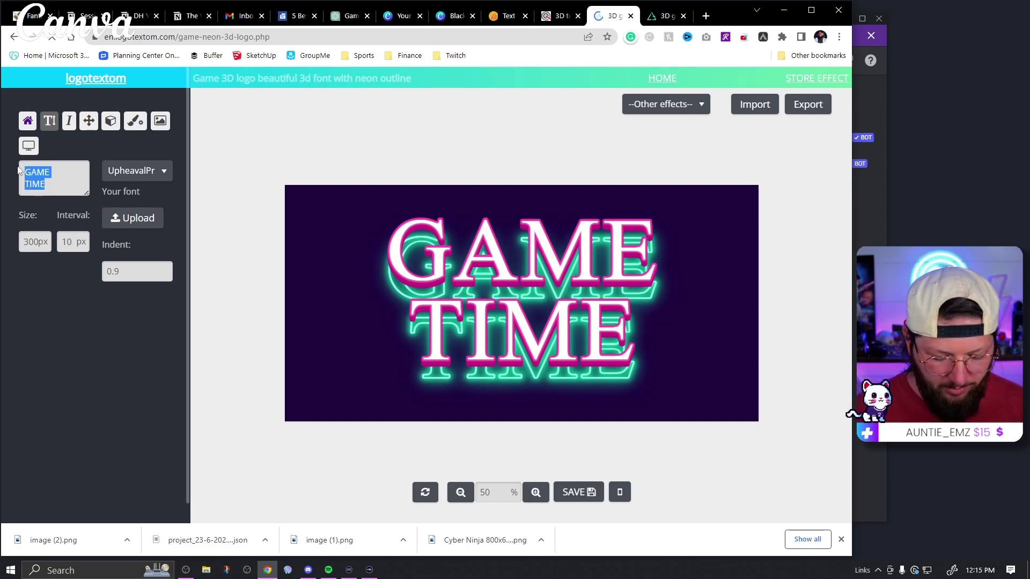
{"action": "type", "text": "cyber"}
{"action": "key", "text": "Return"}
{"action": "type", "text": "ninja"}
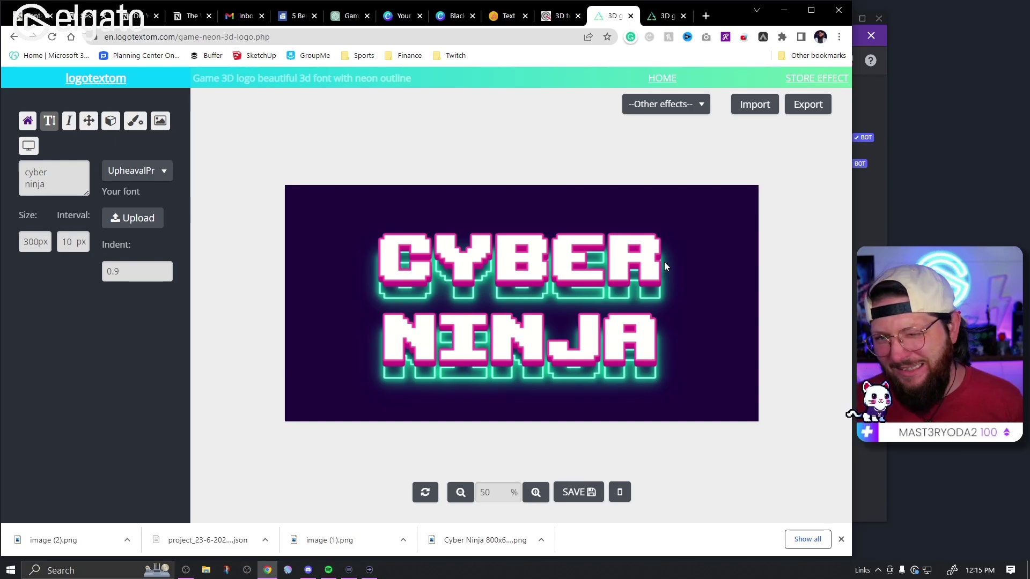
{"action": "key", "text": "ctrl+Tab"}
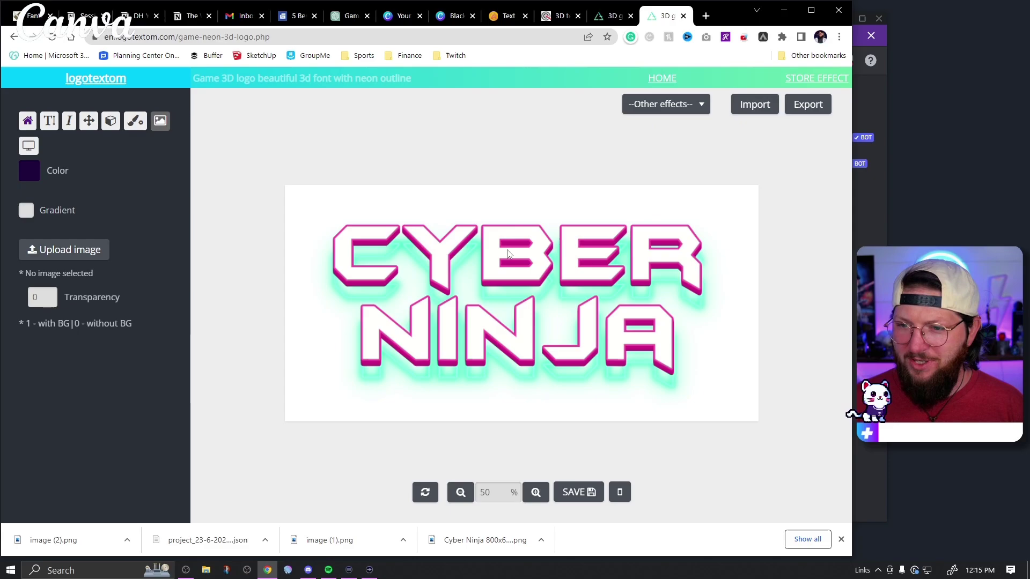
{"action": "left_click", "coordinate": [614, 16]}
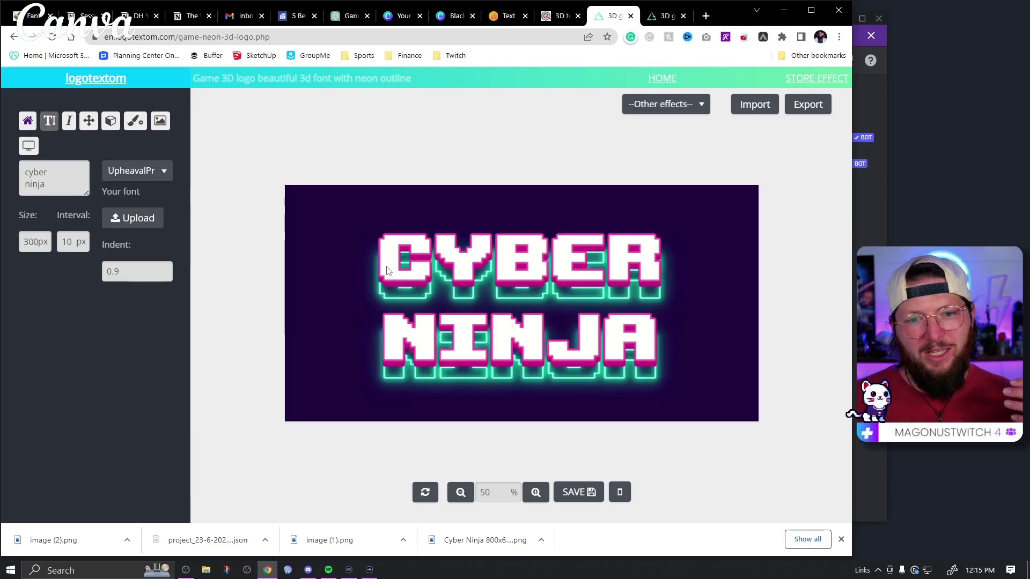
Try the krestik, Snowstorm, Sporedom, Lobster and Futura fonts on the logo
{"action": "left_click", "coordinate": [157, 180]}
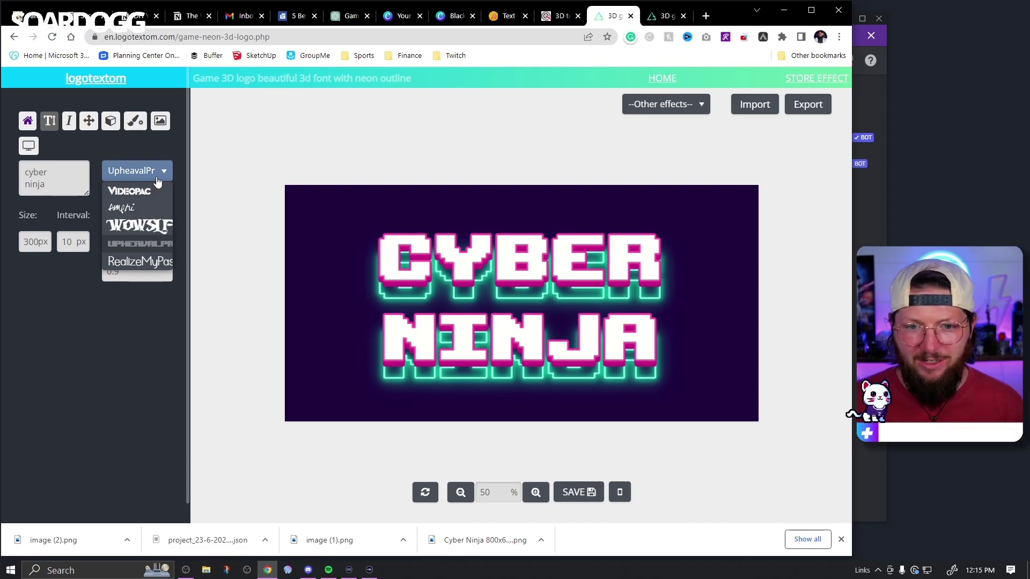
{"action": "scroll", "coordinate": [153, 252], "scroll_direction": "down", "scroll_amount": 5}
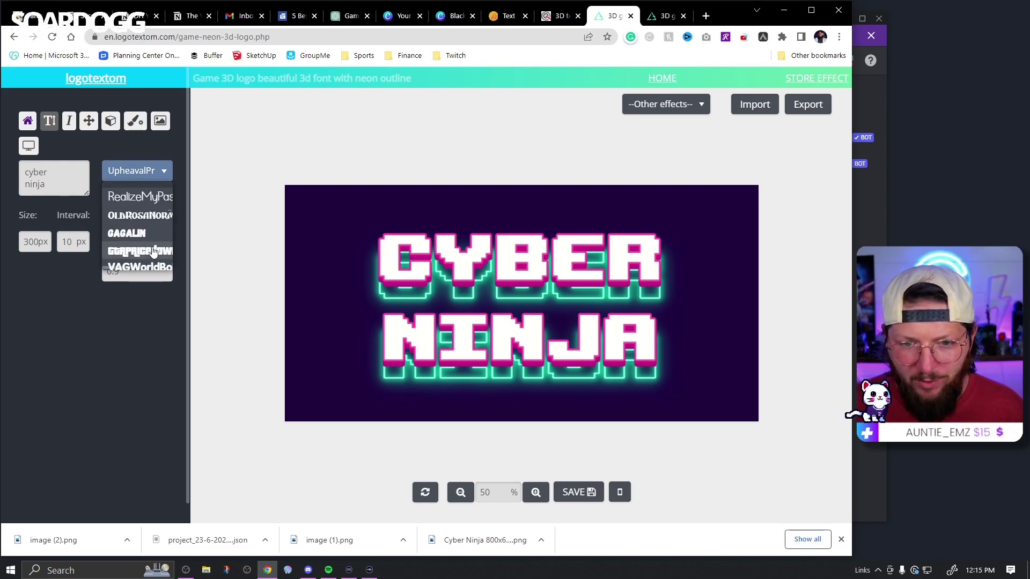
{"action": "left_click", "coordinate": [144, 224]}
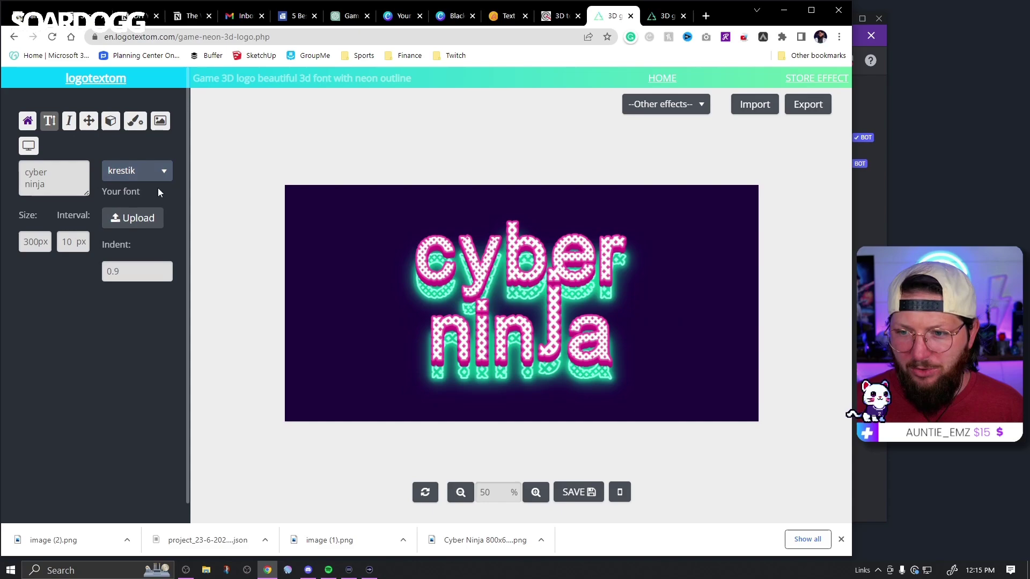
{"action": "left_click", "coordinate": [158, 177]}
{"action": "scroll", "coordinate": [146, 235], "scroll_direction": "down", "scroll_amount": 5}
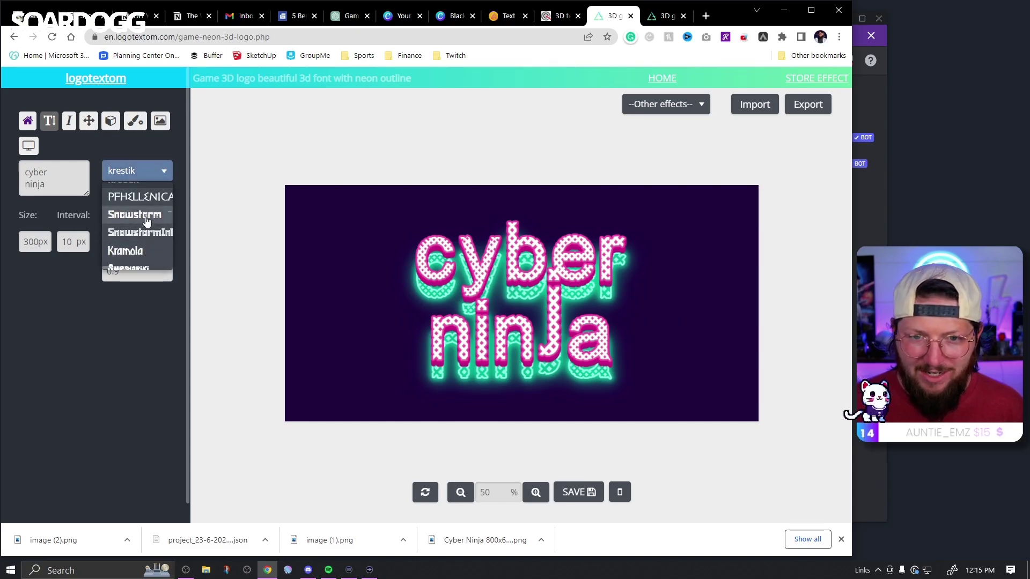
{"action": "left_click", "coordinate": [140, 216]}
{"action": "left_click", "coordinate": [137, 171]}
{"action": "scroll", "coordinate": [150, 241], "scroll_direction": "down", "scroll_amount": 15}
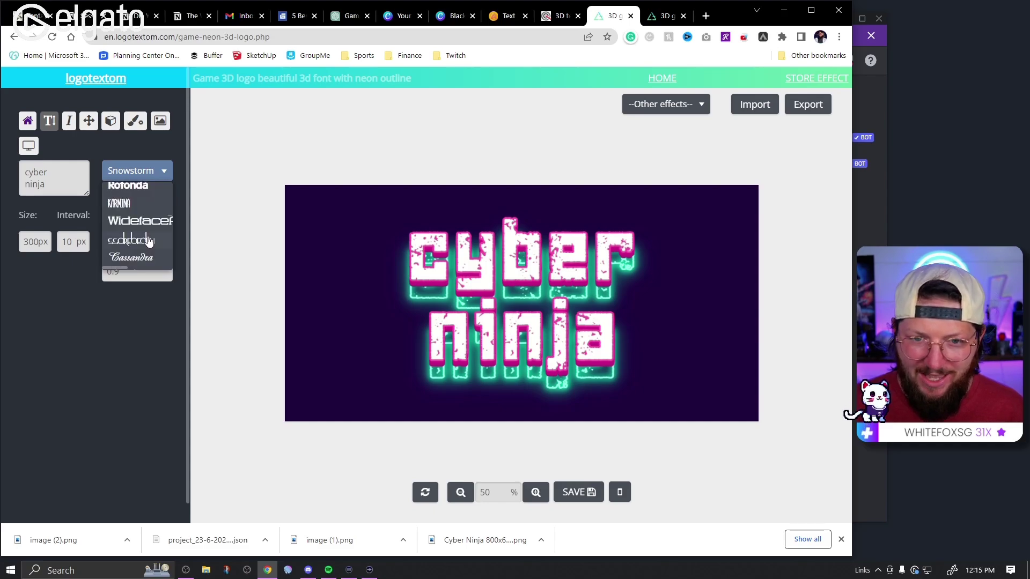
{"action": "left_click", "coordinate": [149, 214]}
{"action": "left_click", "coordinate": [155, 173]}
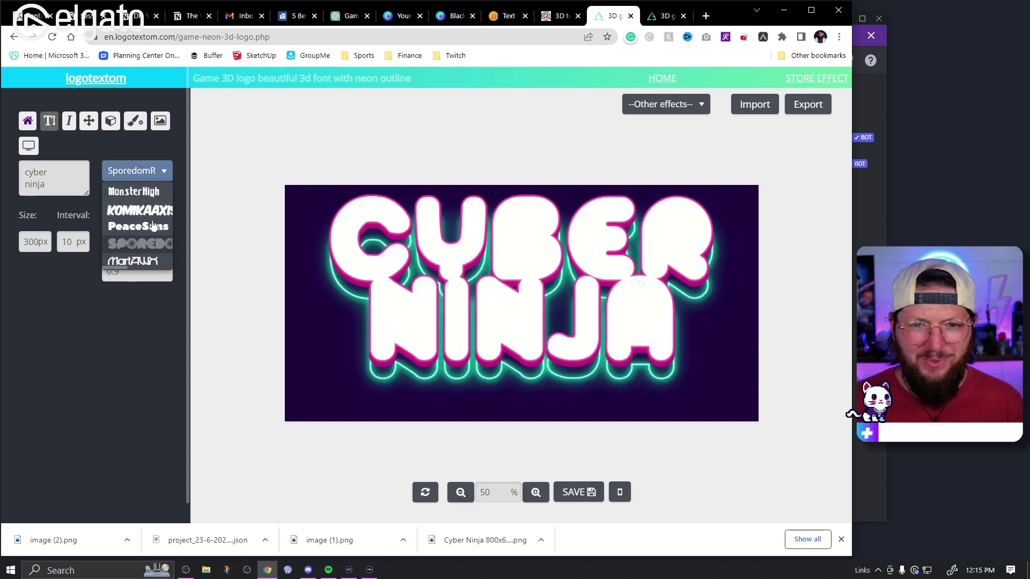
{"action": "scroll", "coordinate": [154, 252], "scroll_direction": "down", "scroll_amount": 10}
{"action": "left_click", "coordinate": [154, 258]}
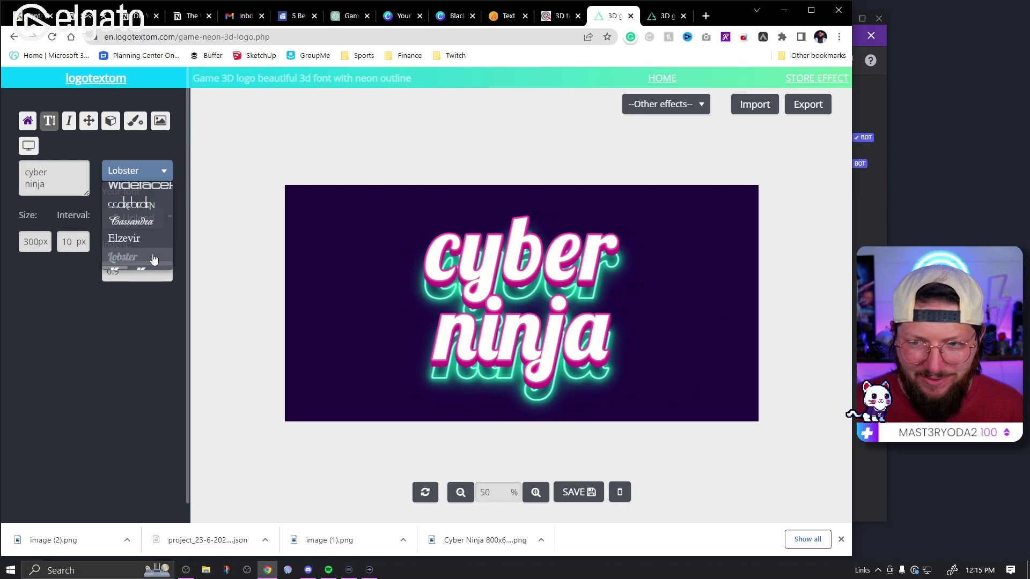
{"action": "left_click", "coordinate": [156, 171]}
{"action": "scroll", "coordinate": [145, 256], "scroll_direction": "down", "scroll_amount": 5}
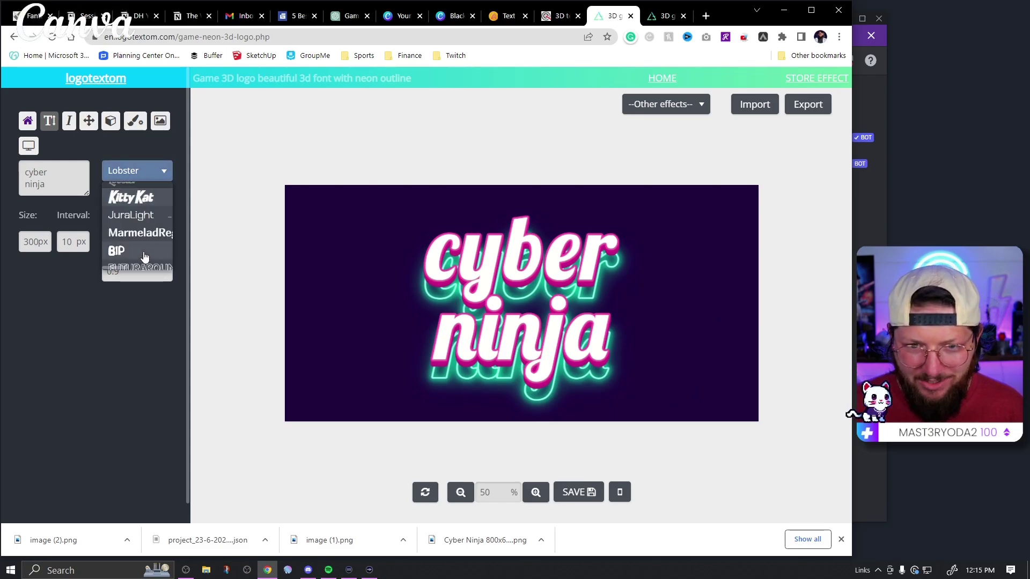
{"action": "scroll", "coordinate": [148, 231], "scroll_direction": "down", "scroll_amount": 4}
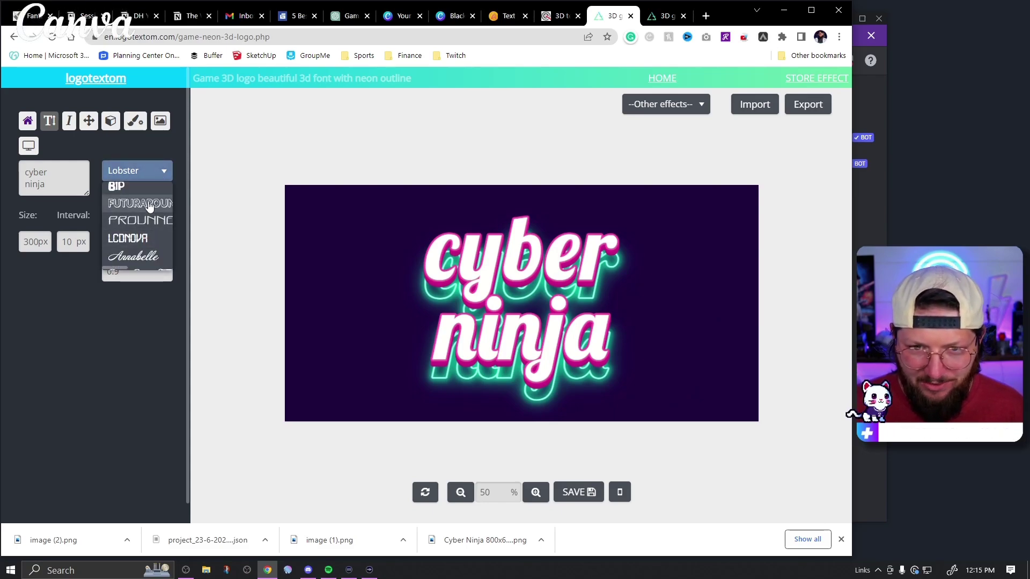
{"action": "left_click", "coordinate": [149, 205]}
Try the Hardpixel font, then settle on KomikaAxis for the logo text
{"action": "left_click", "coordinate": [161, 171]}
{"action": "scroll", "coordinate": [150, 255], "scroll_direction": "down", "scroll_amount": 5}
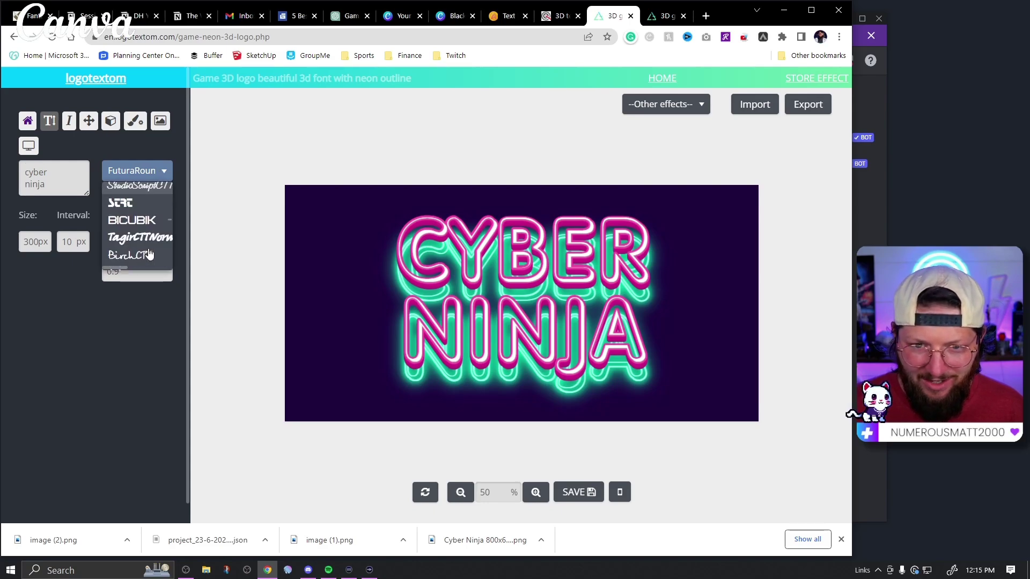
{"action": "scroll", "coordinate": [149, 255], "scroll_direction": "down", "scroll_amount": 6}
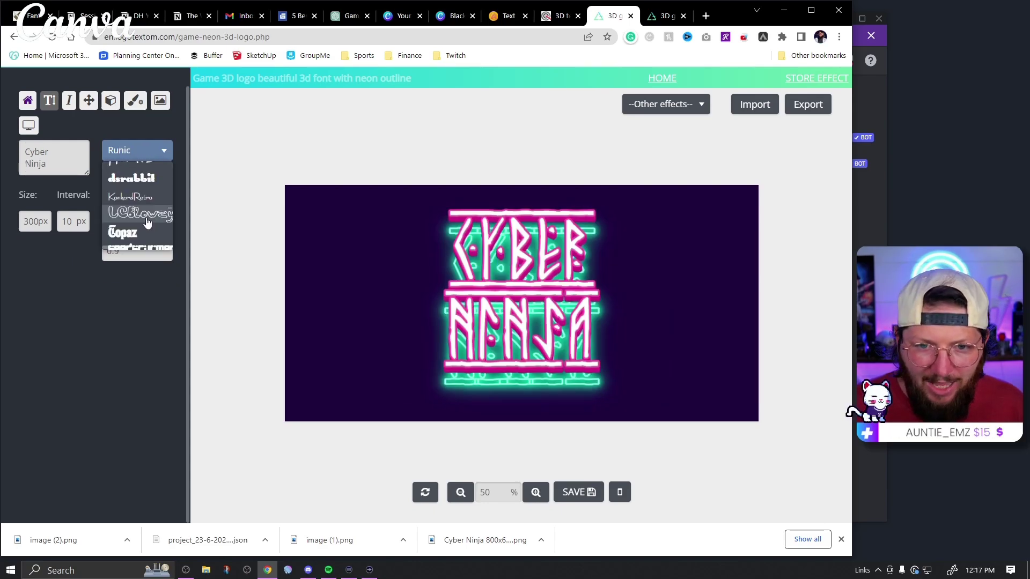
{"action": "scroll", "coordinate": [148, 223], "scroll_direction": "down", "scroll_amount": 2}
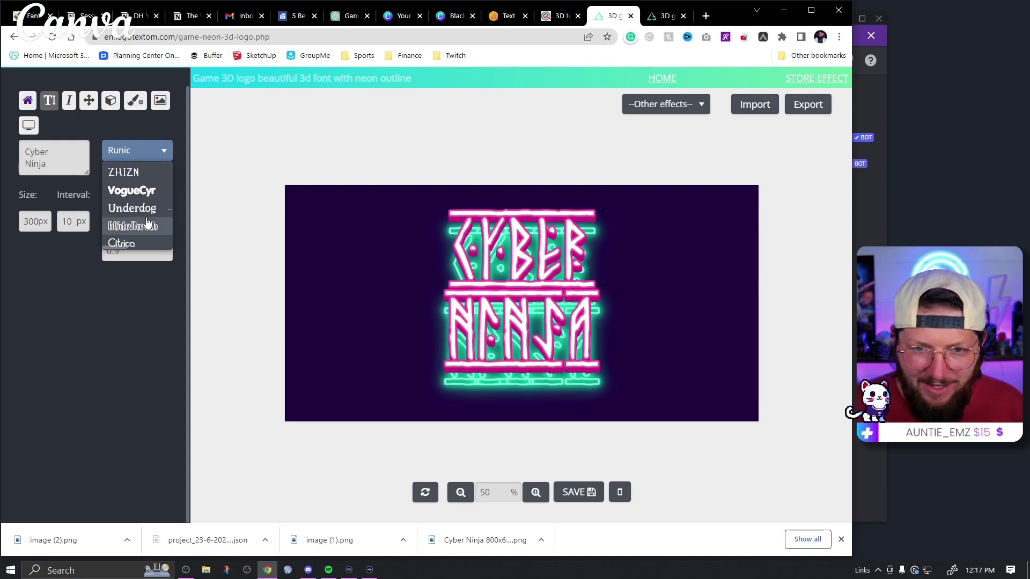
{"action": "scroll", "coordinate": [148, 223], "scroll_direction": "down", "scroll_amount": 6}
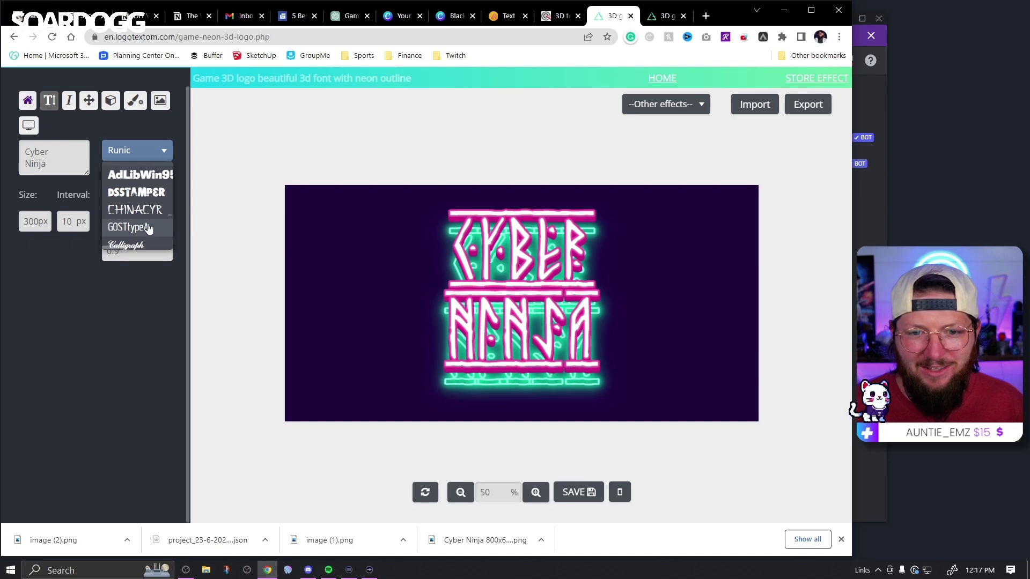
{"action": "scroll", "coordinate": [148, 228], "scroll_direction": "down", "scroll_amount": 6}
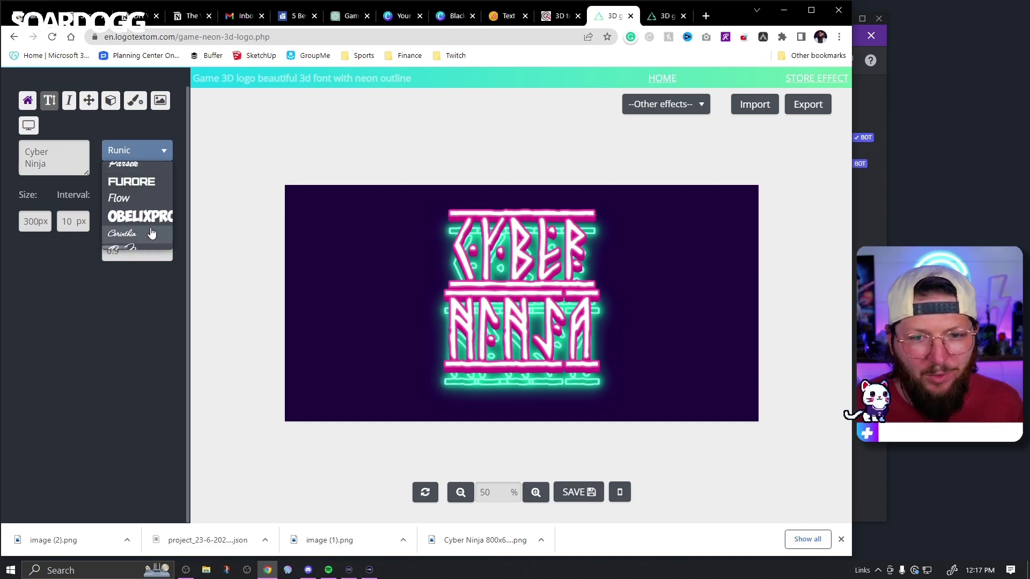
{"action": "scroll", "coordinate": [152, 233], "scroll_direction": "up", "scroll_amount": 2}
{"action": "scroll", "coordinate": [150, 231], "scroll_direction": "down", "scroll_amount": 8}
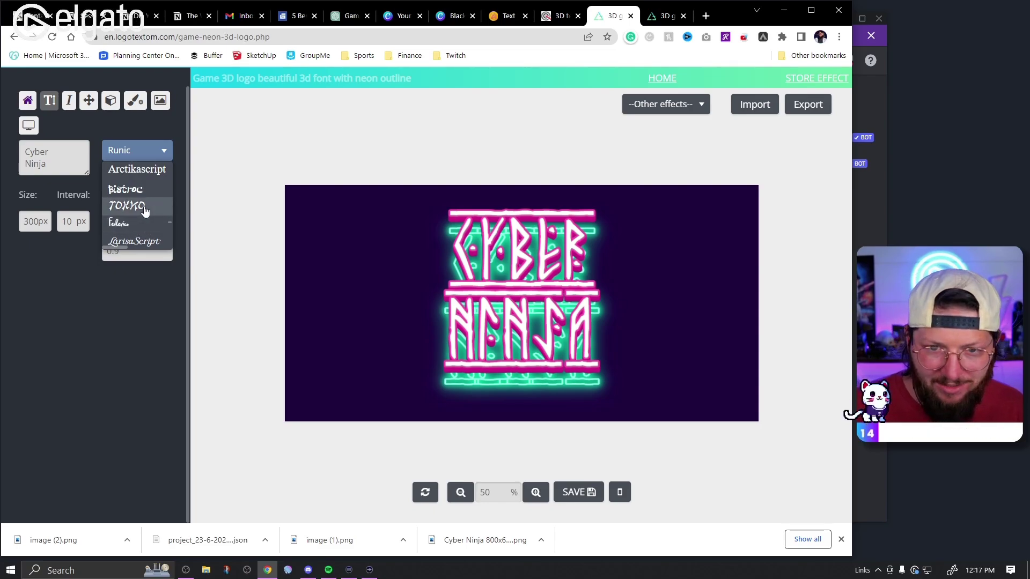
{"action": "scroll", "coordinate": [145, 210], "scroll_direction": "down", "scroll_amount": 2}
{"action": "left_click", "coordinate": [145, 210]}
{"action": "left_click", "coordinate": [164, 152]}
{"action": "scroll", "coordinate": [156, 200], "scroll_direction": "down", "scroll_amount": 6}
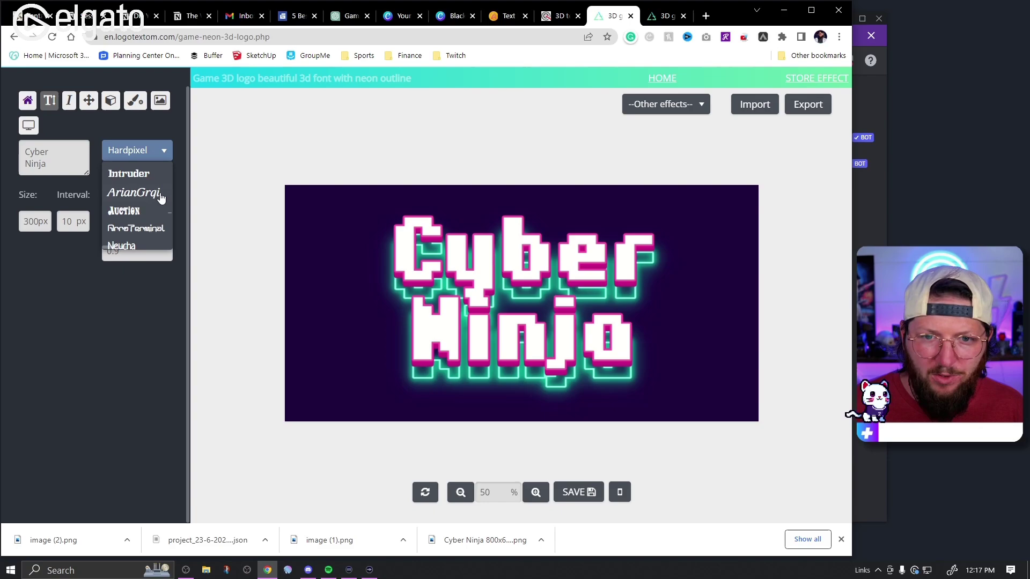
{"action": "scroll", "coordinate": [157, 198], "scroll_direction": "down", "scroll_amount": 8}
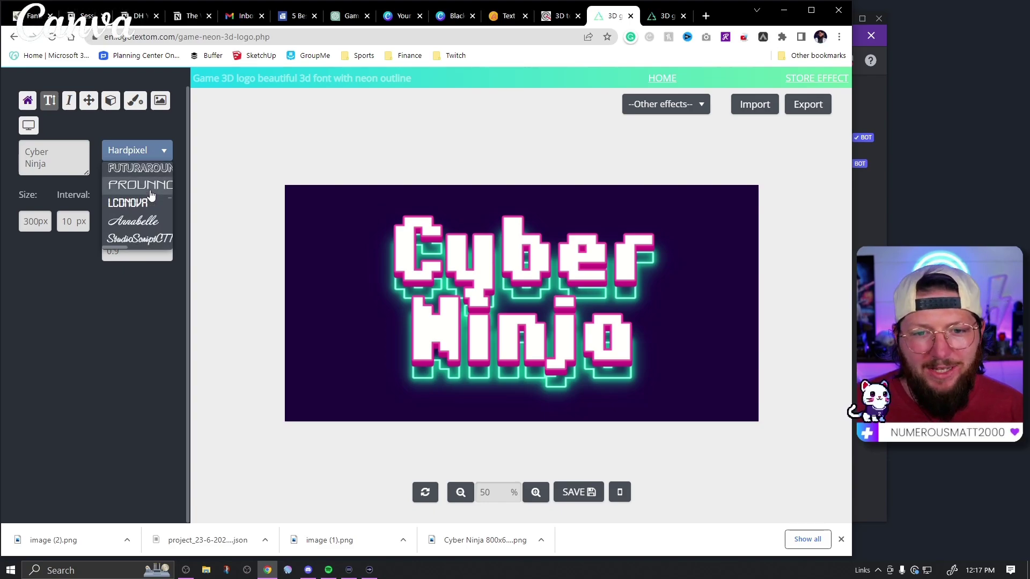
{"action": "scroll", "coordinate": [153, 198], "scroll_direction": "up", "scroll_amount": 6}
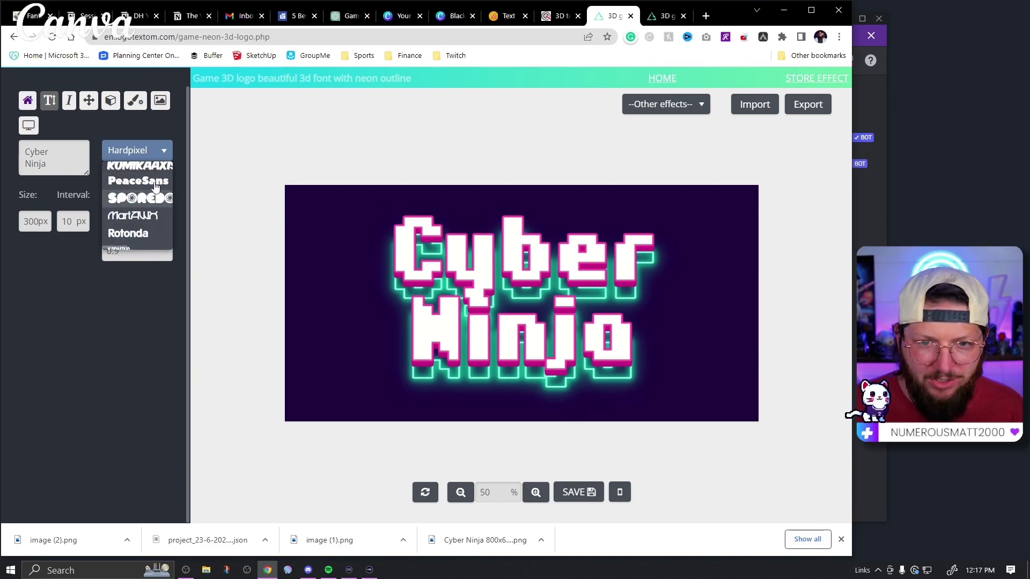
{"action": "left_click", "coordinate": [145, 230]}
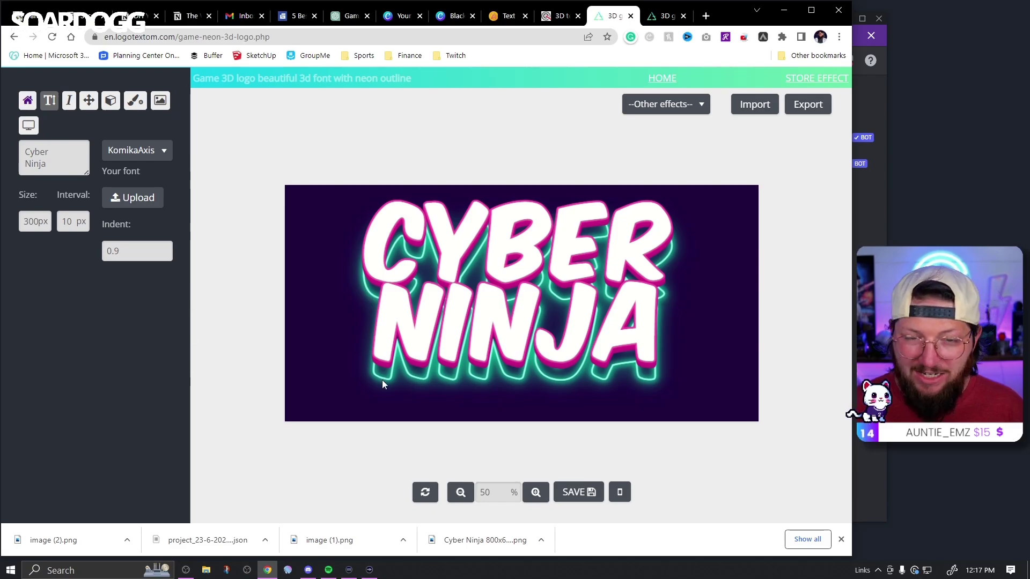
Make the logo text italic and keep it centred after trying right alignment
{"action": "left_click", "coordinate": [159, 101]}
{"action": "left_click", "coordinate": [69, 101]}
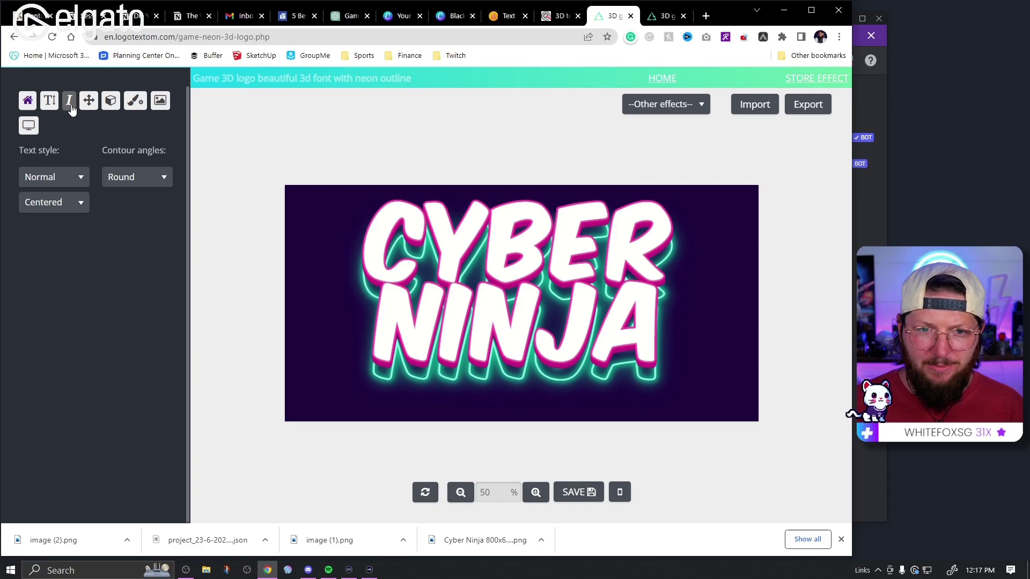
{"action": "left_click", "coordinate": [76, 177]}
{"action": "left_click", "coordinate": [56, 234]}
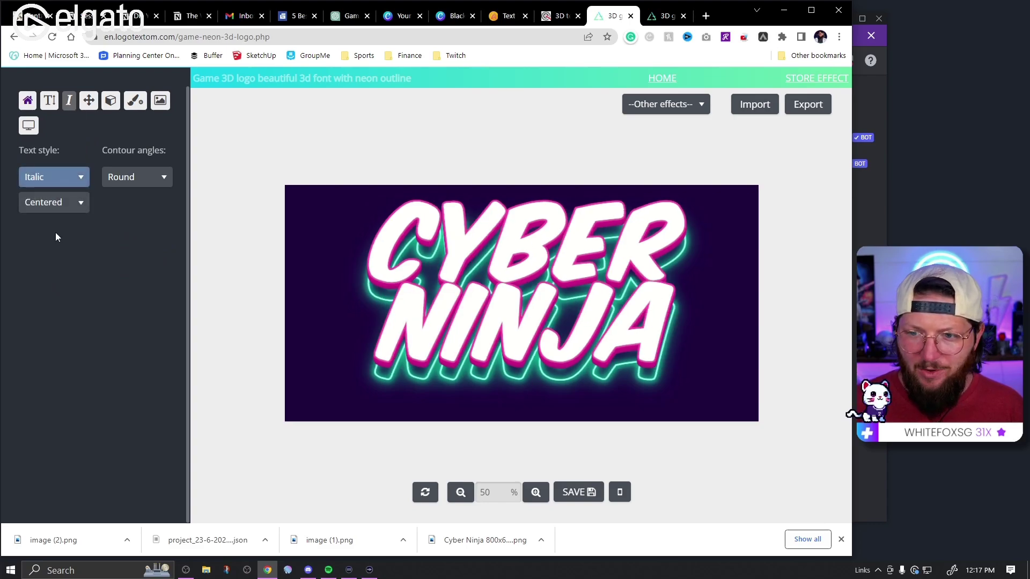
{"action": "left_click", "coordinate": [59, 203]}
{"action": "left_click", "coordinate": [36, 258]}
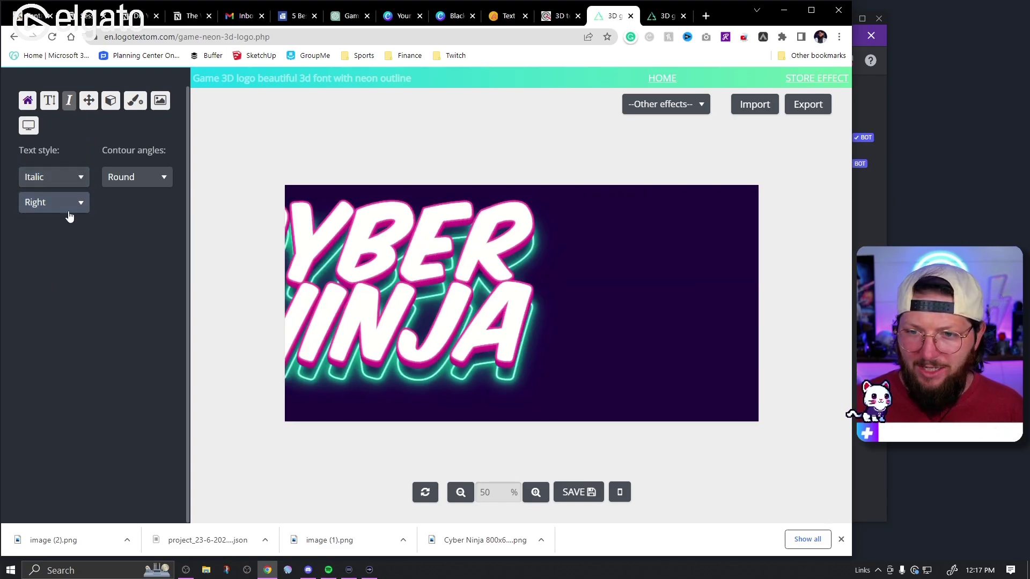
{"action": "left_click", "coordinate": [51, 203]}
{"action": "left_click", "coordinate": [59, 222]}
Try Corner 1 and Corner 3 contours, return to Round, and review the other settings
{"action": "left_click", "coordinate": [153, 182]}
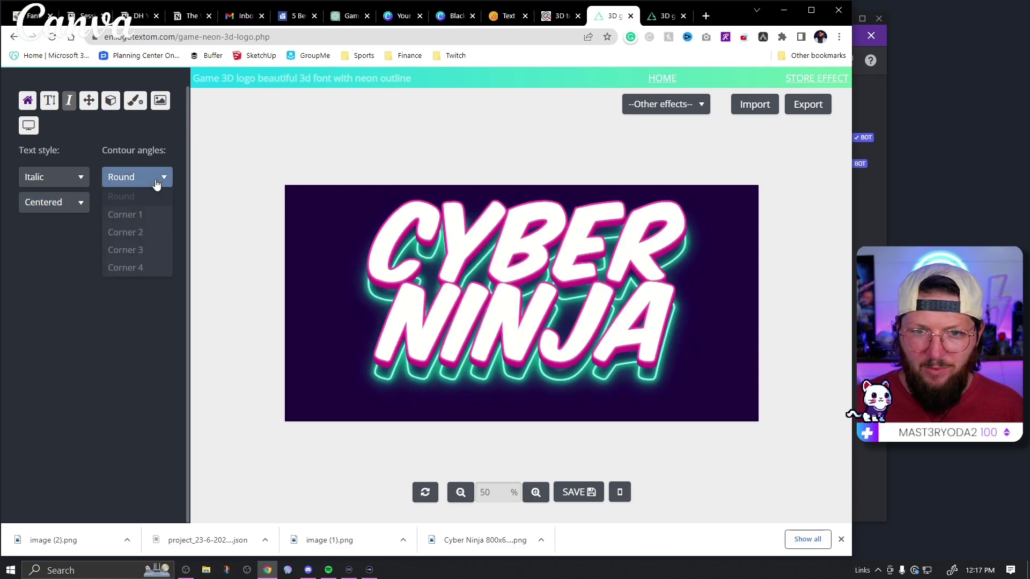
{"action": "left_click", "coordinate": [144, 215]}
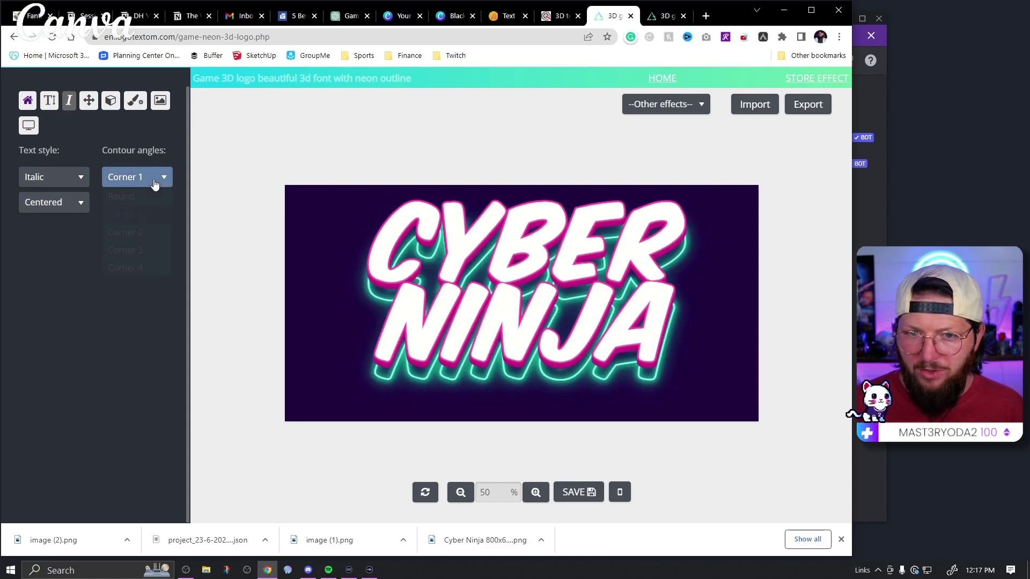
{"action": "left_click", "coordinate": [136, 177]}
{"action": "left_click", "coordinate": [138, 246]}
{"action": "left_click", "coordinate": [150, 183]}
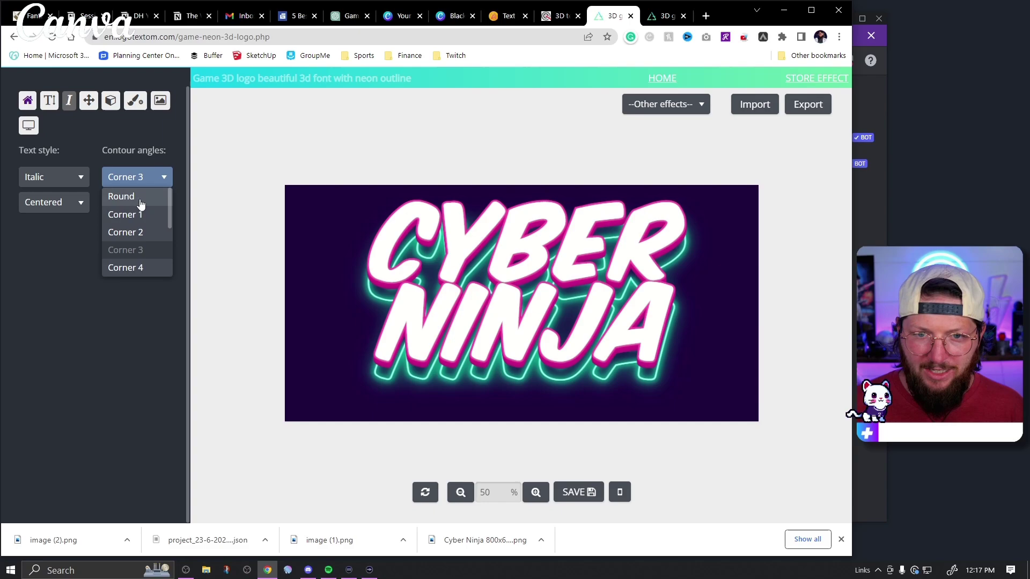
{"action": "left_click", "coordinate": [150, 199]}
{"action": "left_click", "coordinate": [89, 102]}
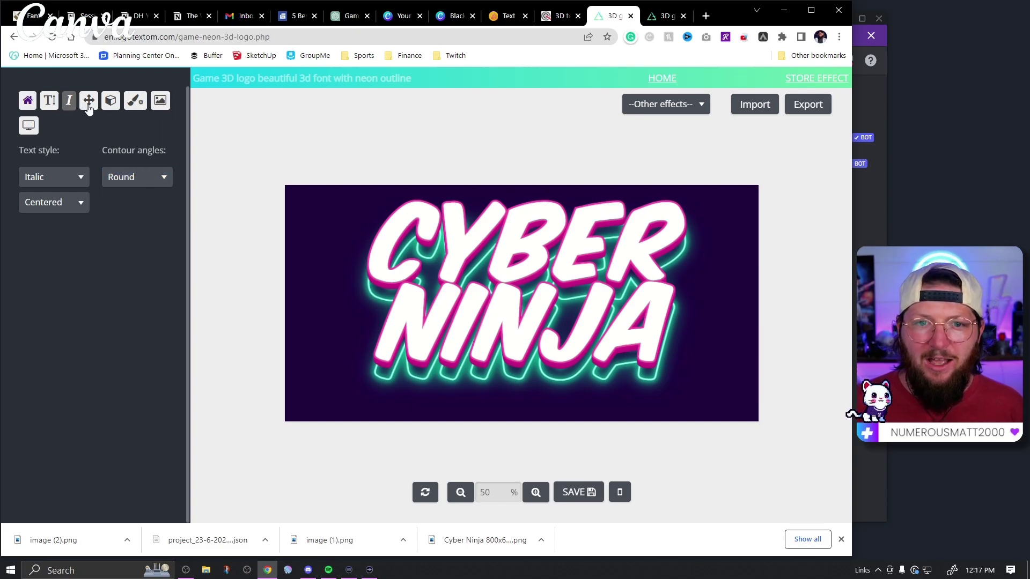
{"action": "left_click", "coordinate": [111, 101]}
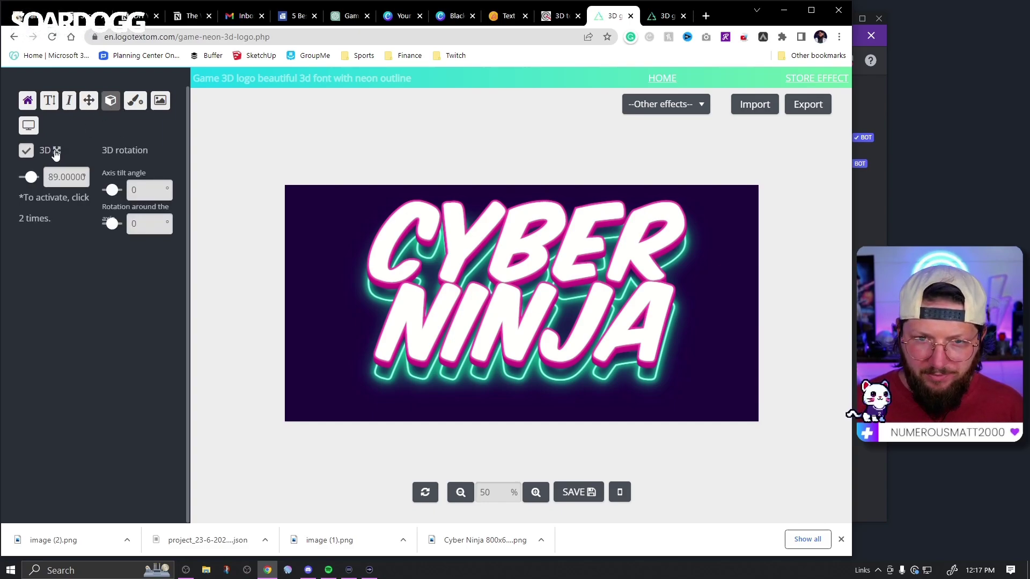
{"action": "left_click", "coordinate": [139, 103]}
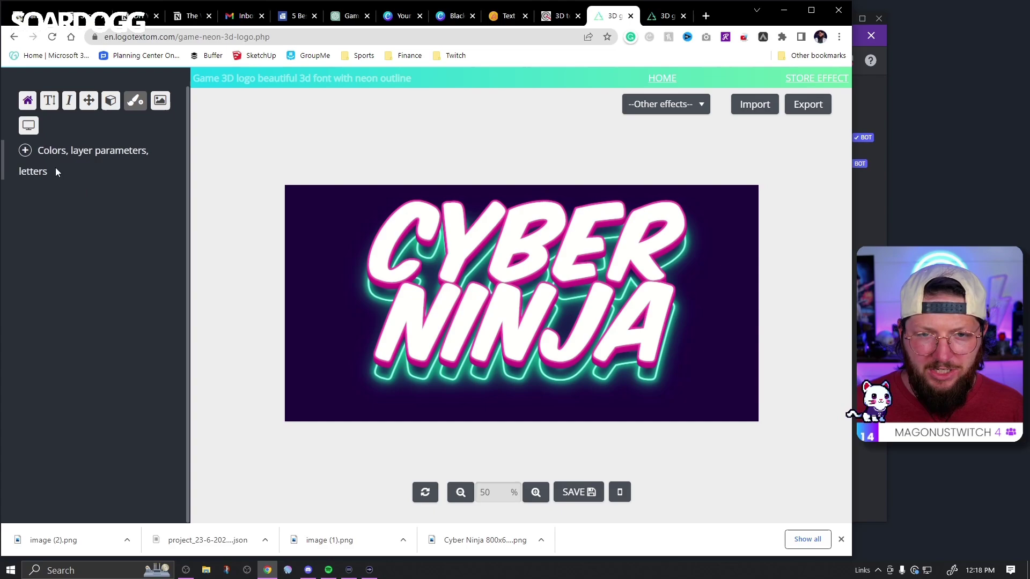
Tint the logo background dark red, then set its transparency to 0
{"action": "left_click", "coordinate": [160, 103]}
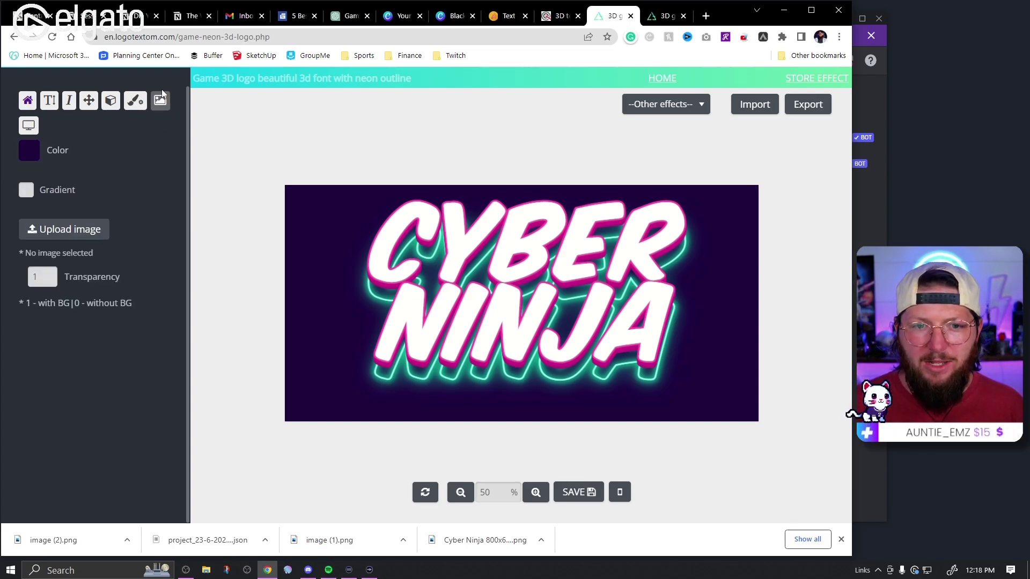
{"action": "left_click", "coordinate": [29, 150]}
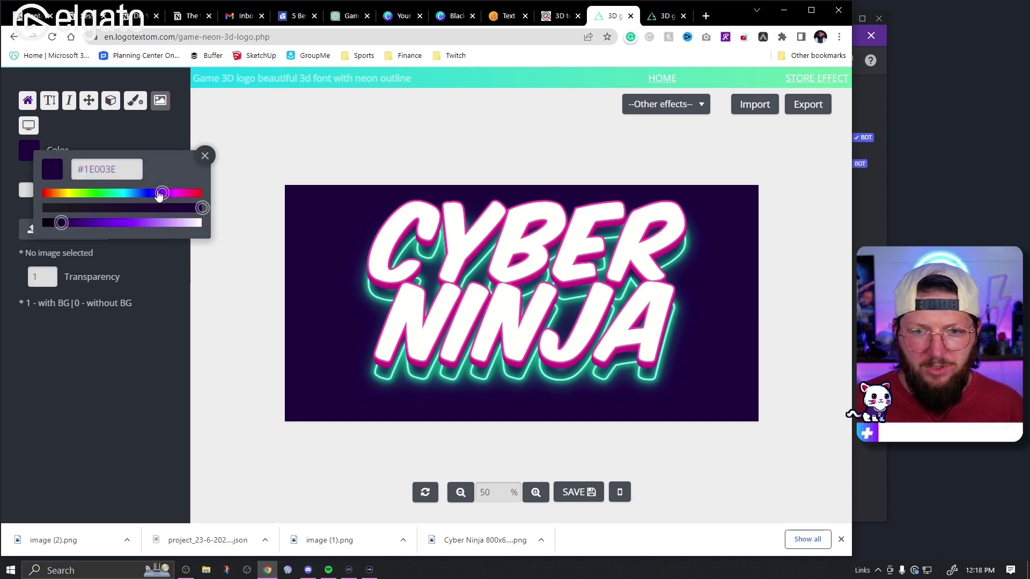
{"action": "left_click_drag", "start_coordinate": [160, 196], "coordinate": [199, 195]}
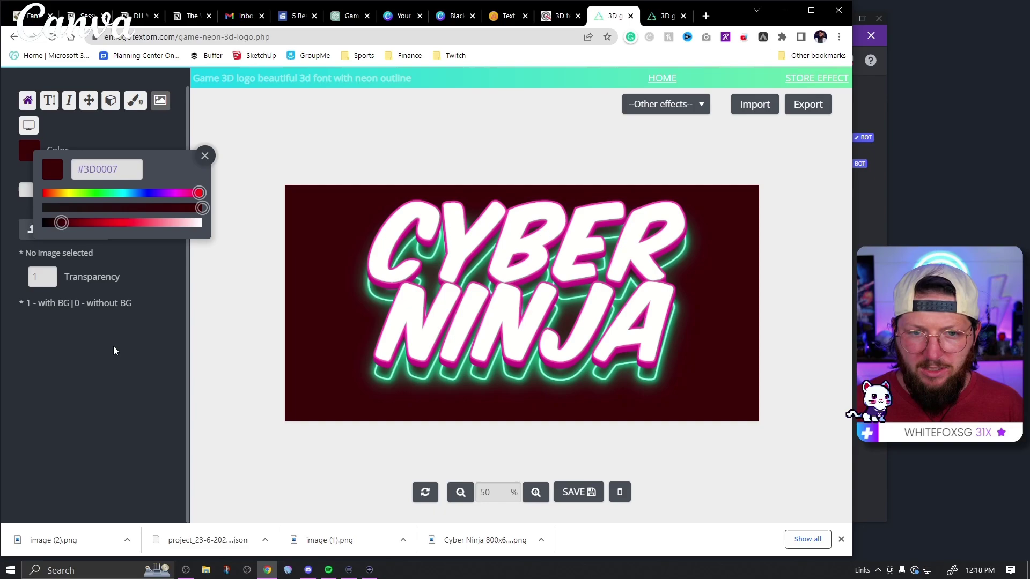
{"action": "left_click", "coordinate": [205, 155]}
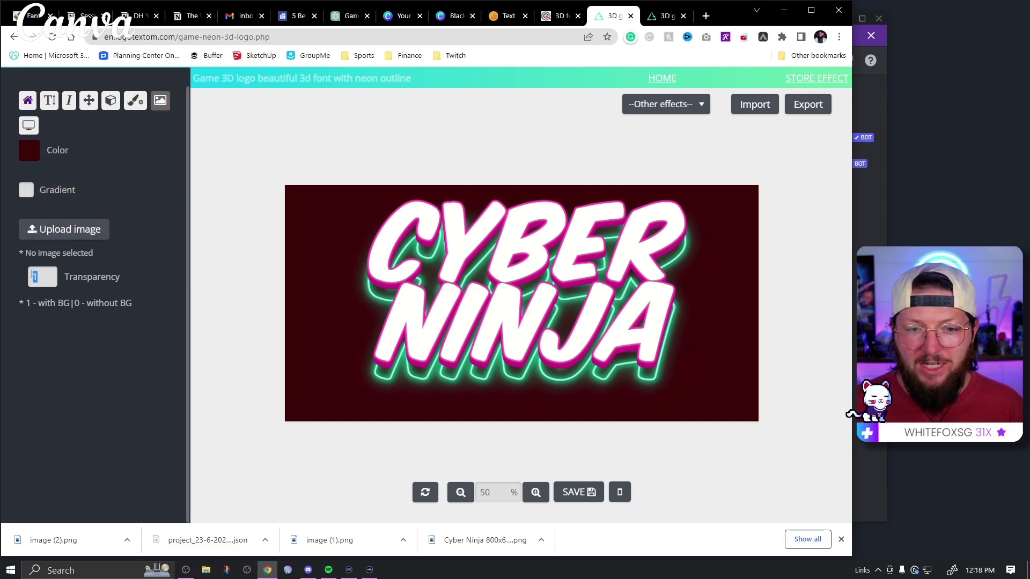
{"action": "type", "text": "0"}
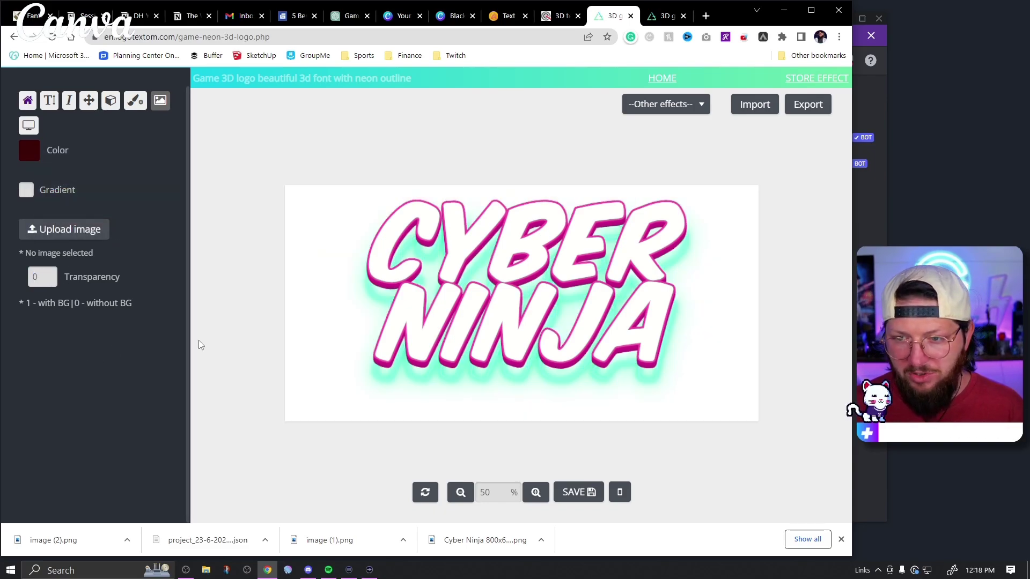
Save the logo as image (3).png and upload it to Canva's Uploads
{"action": "left_click", "coordinate": [600, 493]}
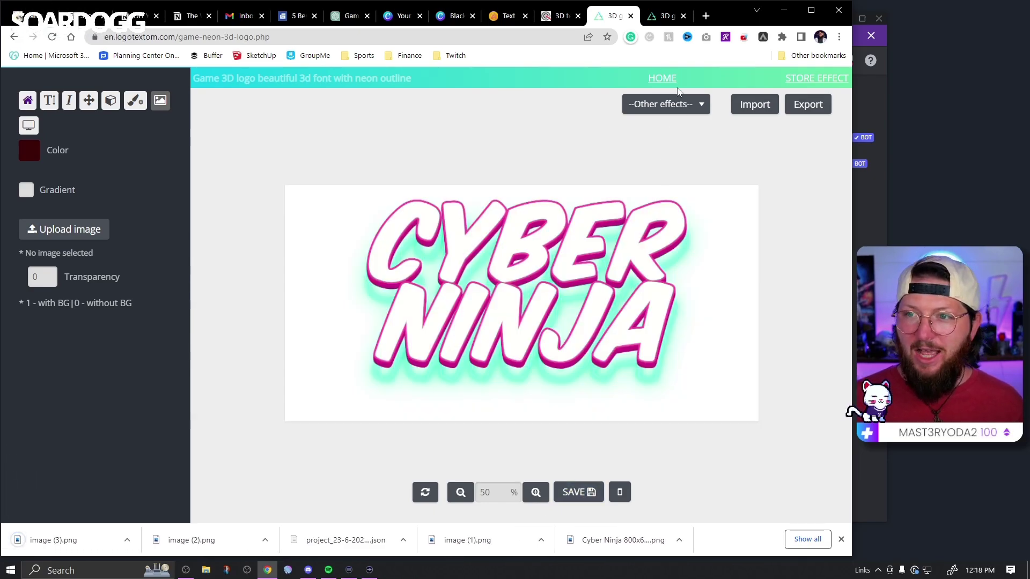
{"action": "left_click", "coordinate": [456, 15]}
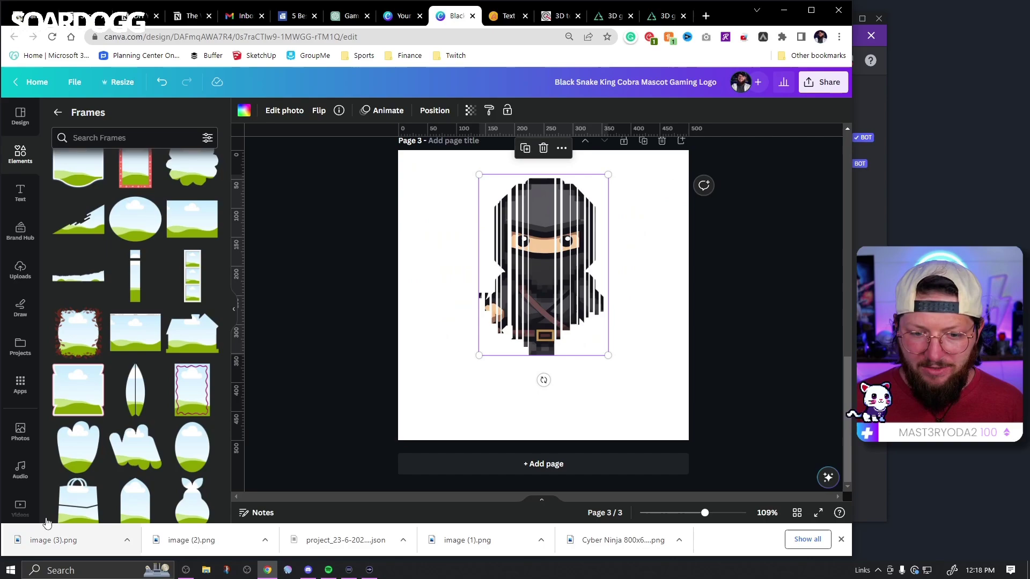
{"action": "left_click", "coordinate": [23, 278]}
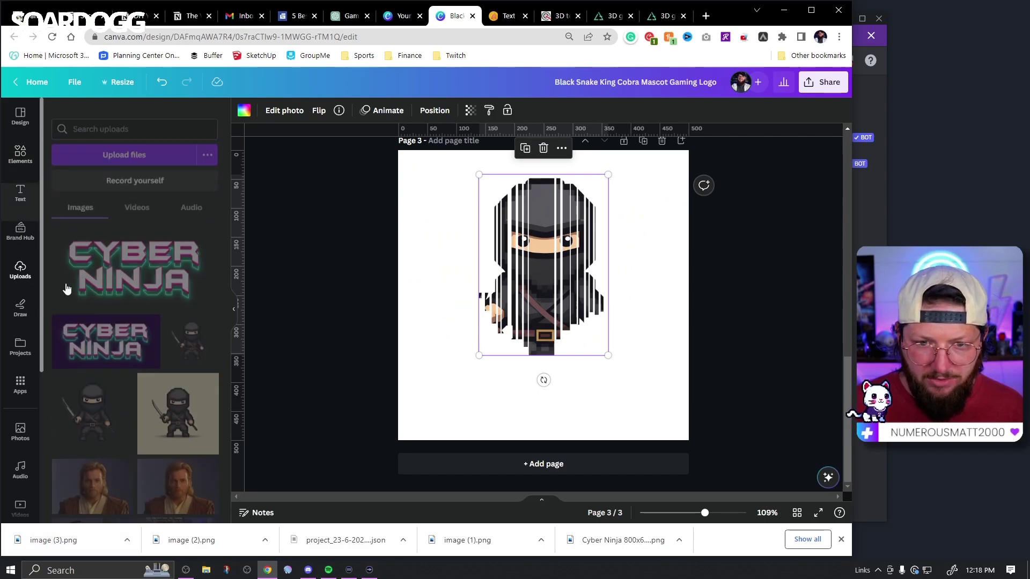
{"action": "left_click_drag", "start_coordinate": [64, 541], "coordinate": [134, 350]}
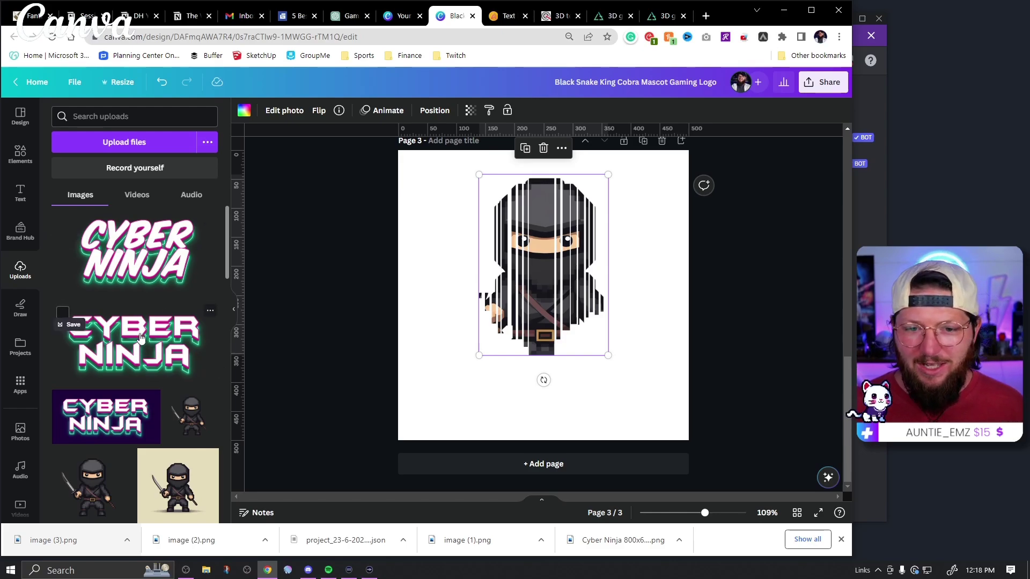
Place the Cyber Ninja title image below the ninja, enlarge it, tilt it about 20°, and move it up
{"action": "left_click_drag", "start_coordinate": [141, 338], "coordinate": [558, 368]}
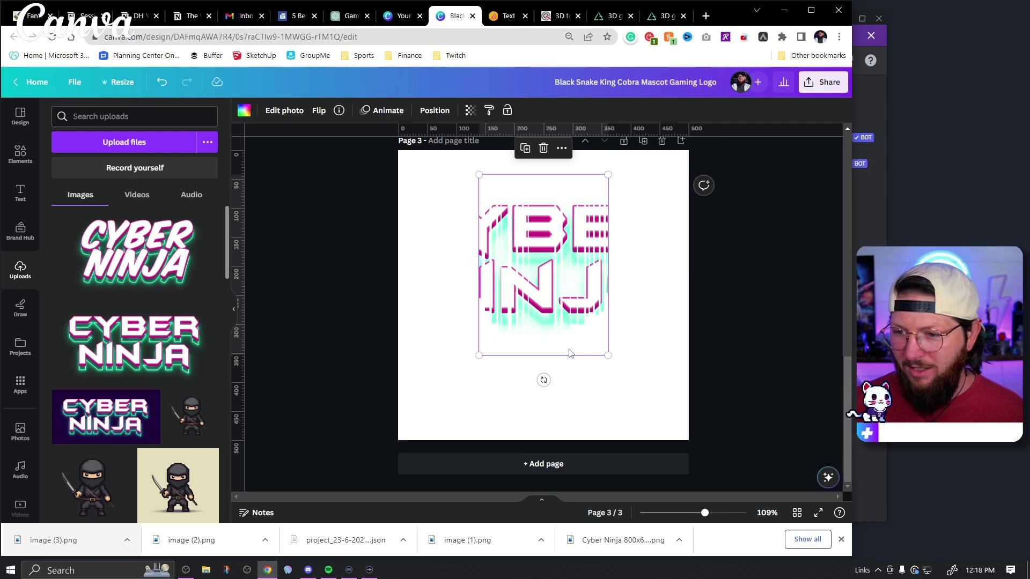
{"action": "key", "text": "ctrl+z"}
{"action": "left_click_drag", "start_coordinate": [199, 351], "coordinate": [590, 404]}
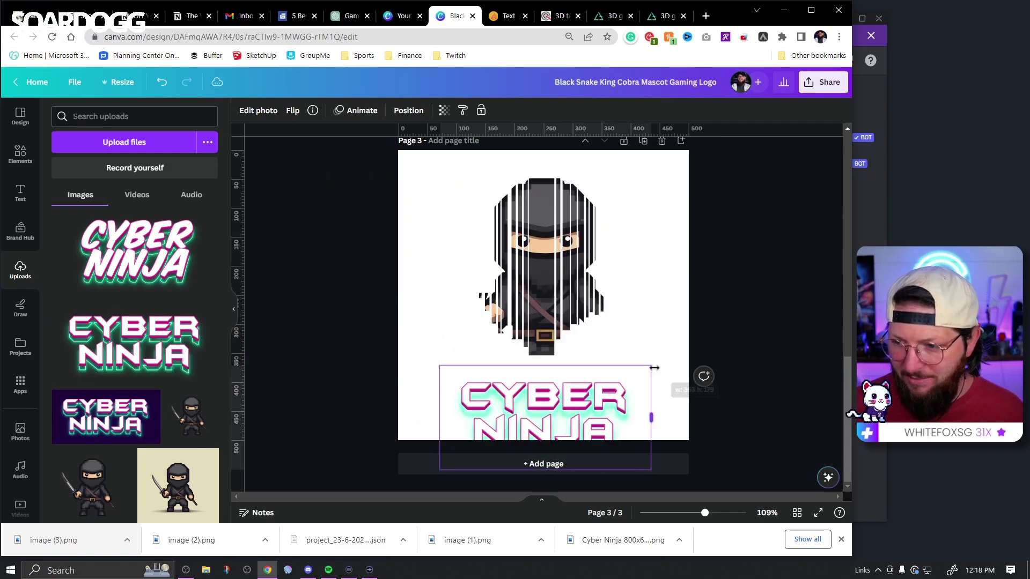
{"action": "left_click_drag", "start_coordinate": [651, 366], "coordinate": [590, 358]}
{"action": "left_click_drag", "start_coordinate": [542, 430], "coordinate": [561, 424]}
{"action": "mouse_move", "coordinate": [609, 369]}
{"action": "left_mouse_down"}
{"action": "mouse_move", "coordinate": [623, 359]}
{"action": "mouse_move", "coordinate": [614, 357]}
{"action": "left_mouse_up"}
{"action": "left_click", "coordinate": [627, 417]}
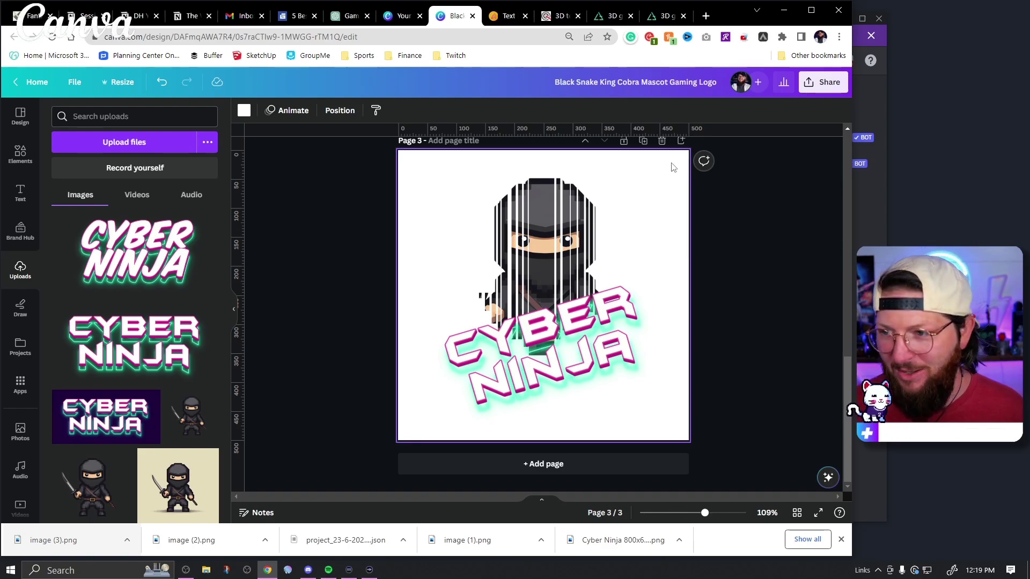
Duplicate the ninja page and delete the Cyber Ninja title from the copy
{"action": "left_click", "coordinate": [643, 141]}
{"action": "left_click", "coordinate": [593, 371]}
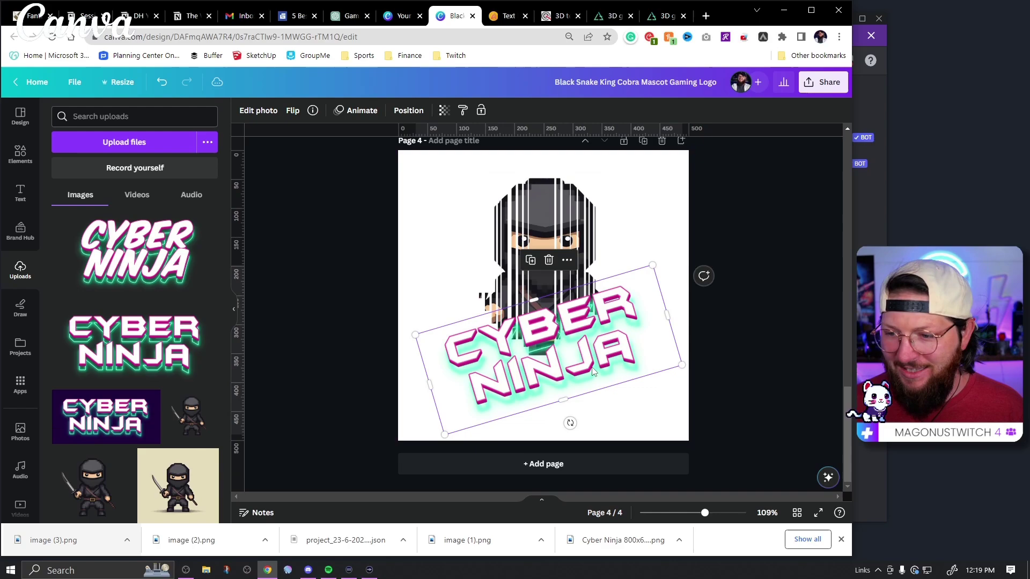
{"action": "key", "text": "Delete"}
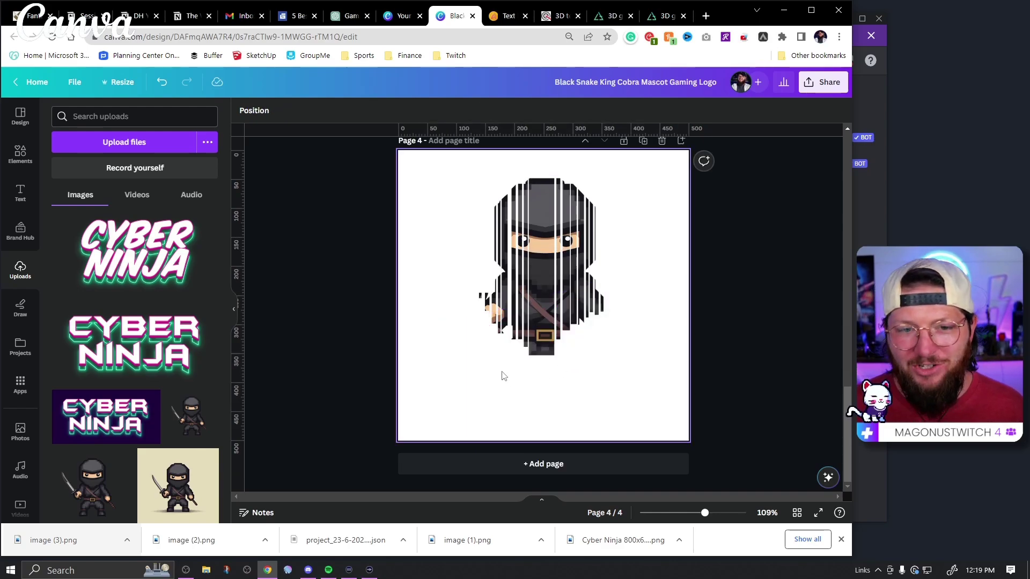
{"action": "left_click", "coordinate": [520, 414]}
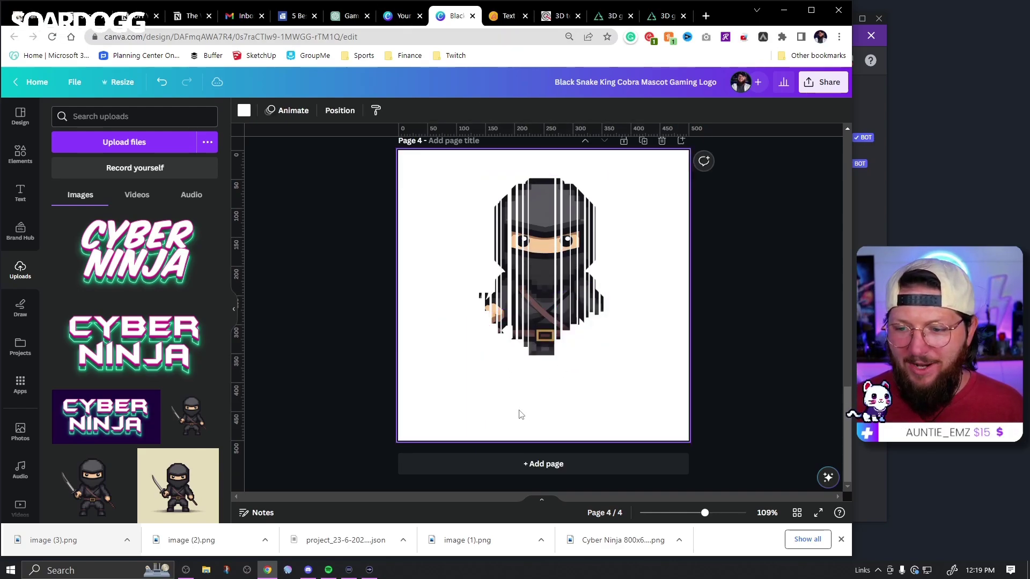
Add an enlarged cyberninja text box positioned below the ninja
{"action": "key", "text": "t"}
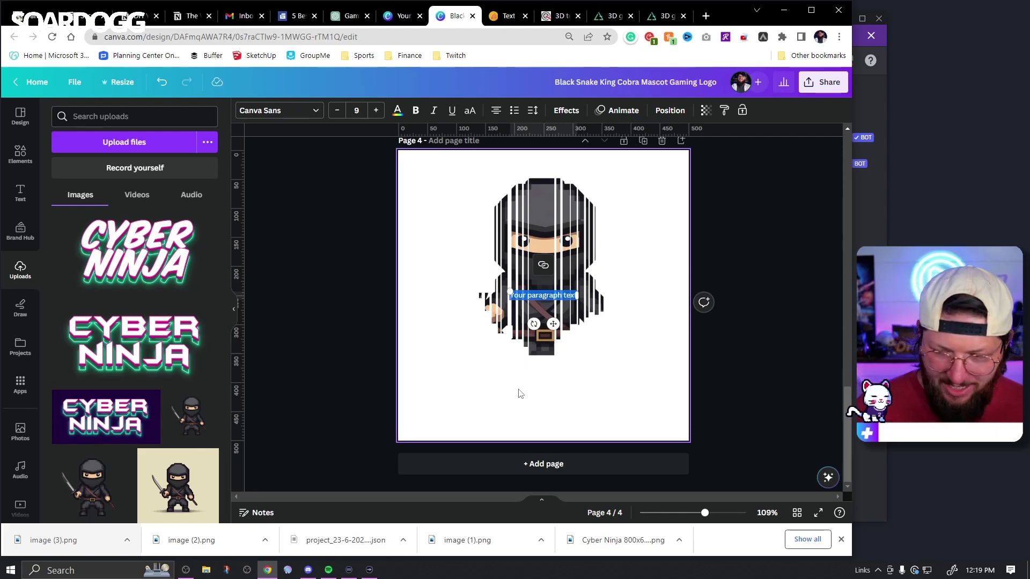
{"action": "left_click_drag", "start_coordinate": [553, 325], "coordinate": [653, 419]}
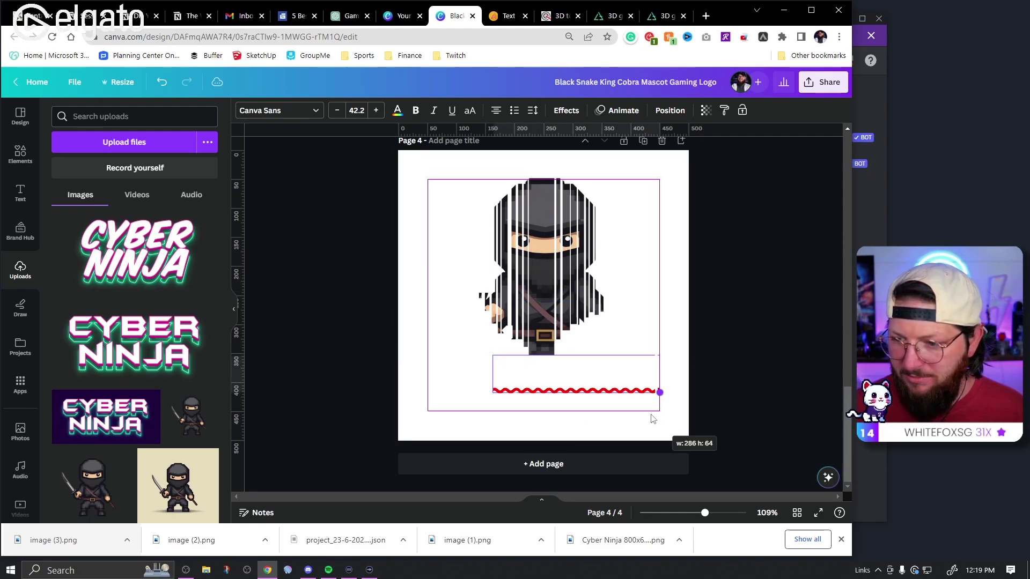
{"action": "left_click", "coordinate": [614, 428]}
{"action": "left_click_drag", "start_coordinate": [586, 382], "coordinate": [566, 386]}
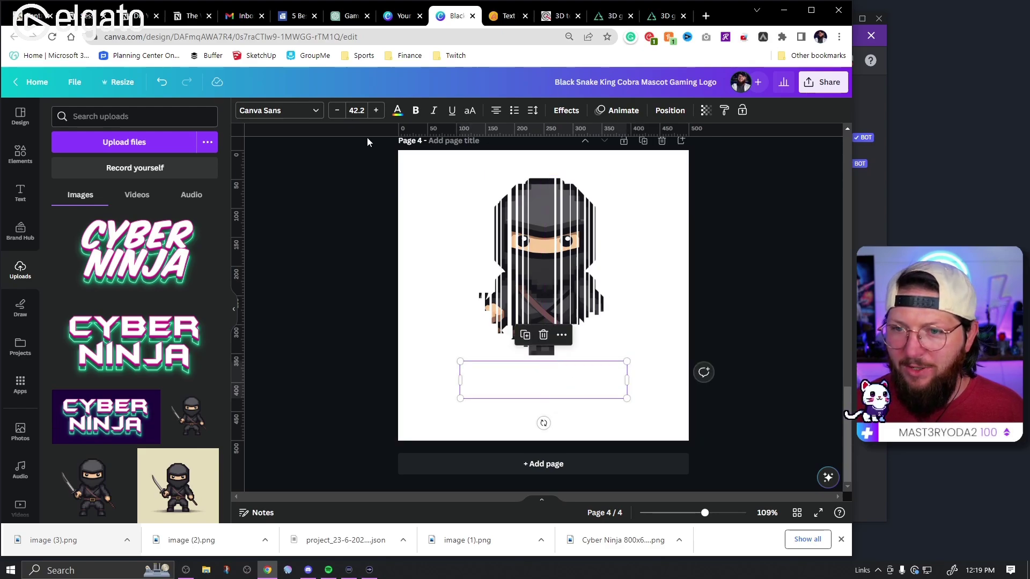
Color the cyberninja text with the ninja's sampled dark grey and make it uppercase
{"action": "left_click", "coordinate": [397, 111]}
{"action": "left_click", "coordinate": [93, 181]}
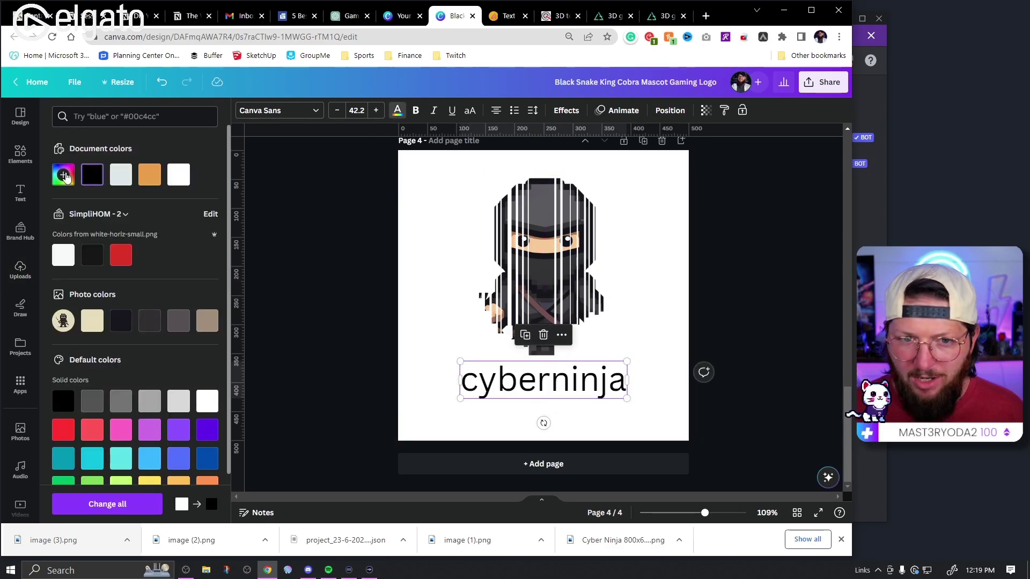
{"action": "left_click", "coordinate": [65, 177]}
{"action": "left_click", "coordinate": [199, 284]}
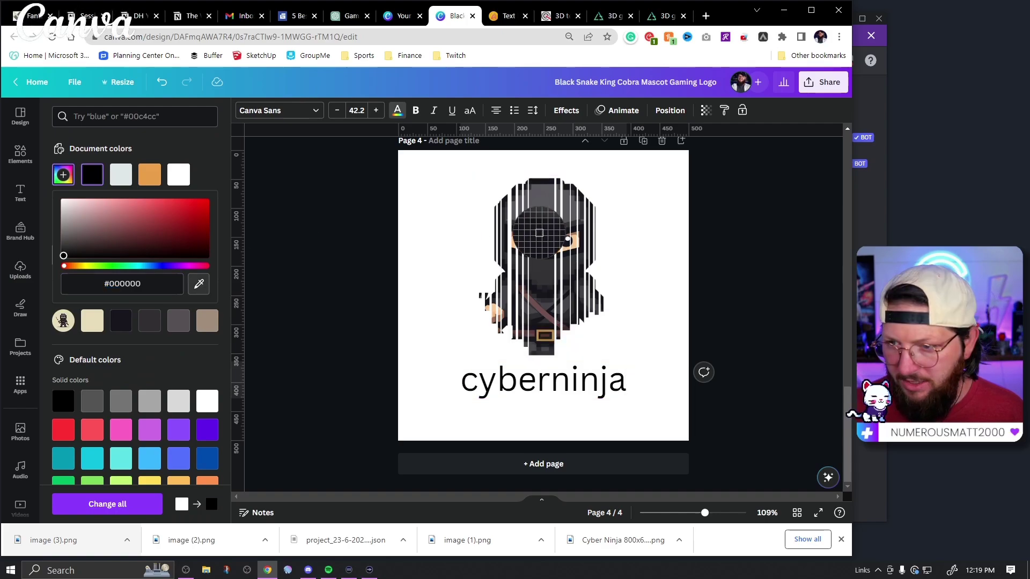
{"action": "left_click", "coordinate": [541, 232]}
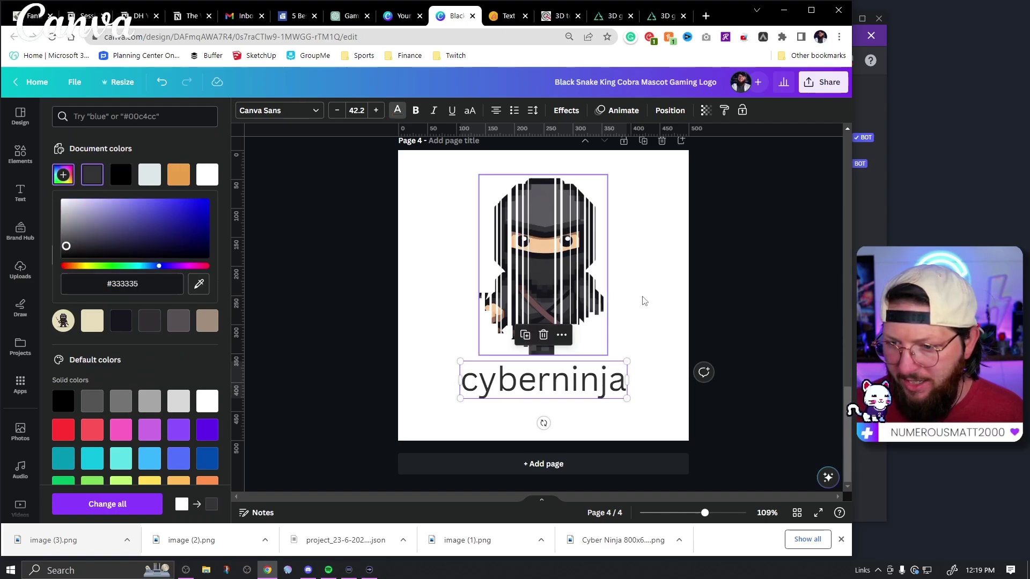
{"action": "left_click", "coordinate": [469, 111]}
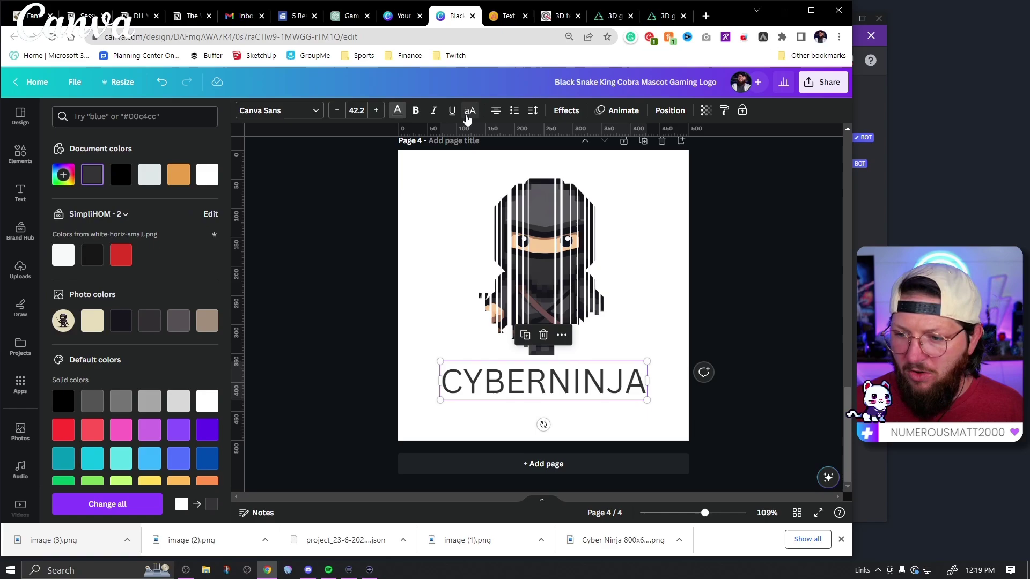
{"action": "left_click", "coordinate": [279, 111]}
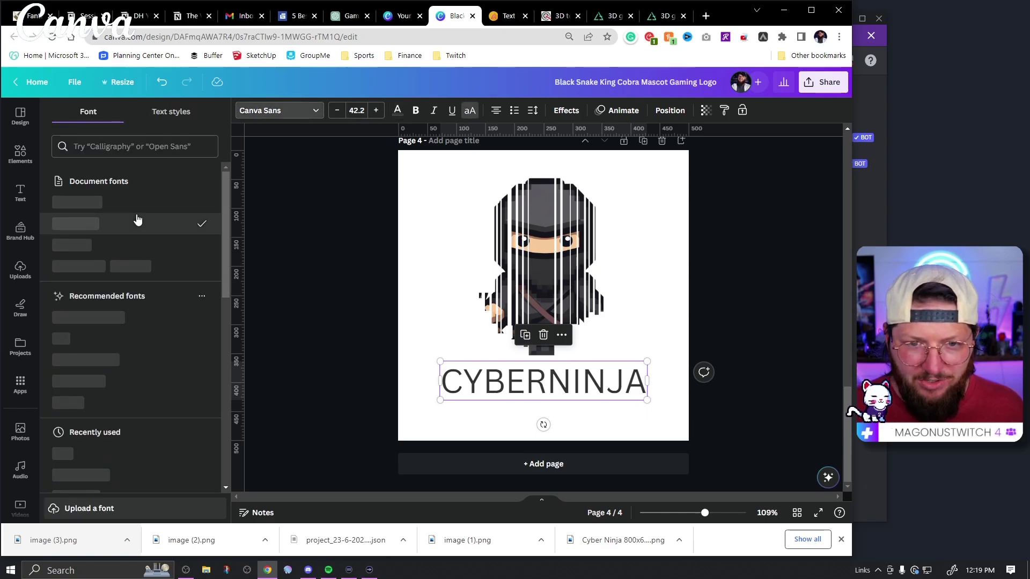
Search 'pixel' fonts, apply Arcade Gamer to CYBERNINJA, and shrink it to about 26
{"action": "left_click", "coordinate": [126, 148]}
{"action": "type", "text": "p"}
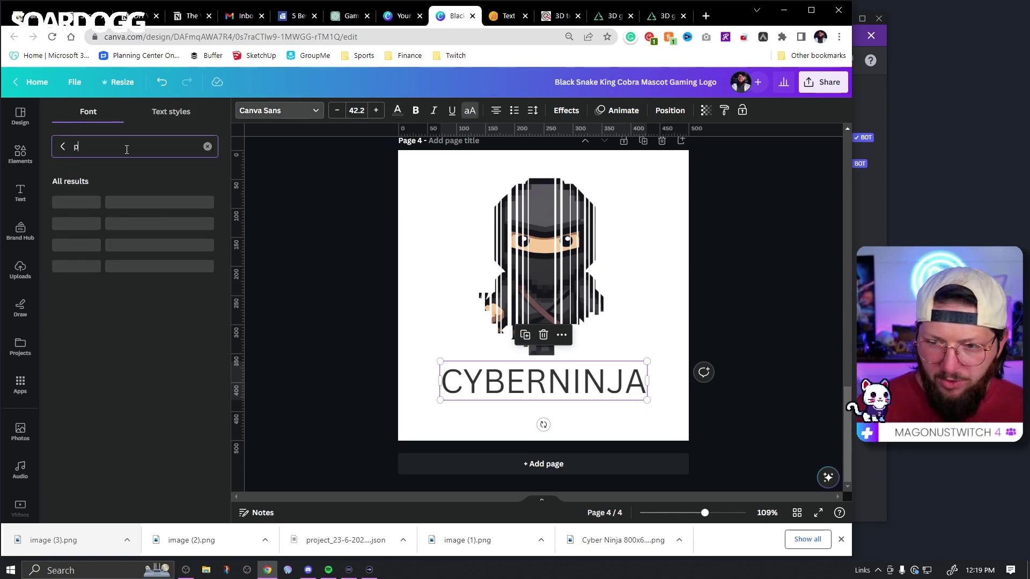
{"action": "type", "text": "ixe"}
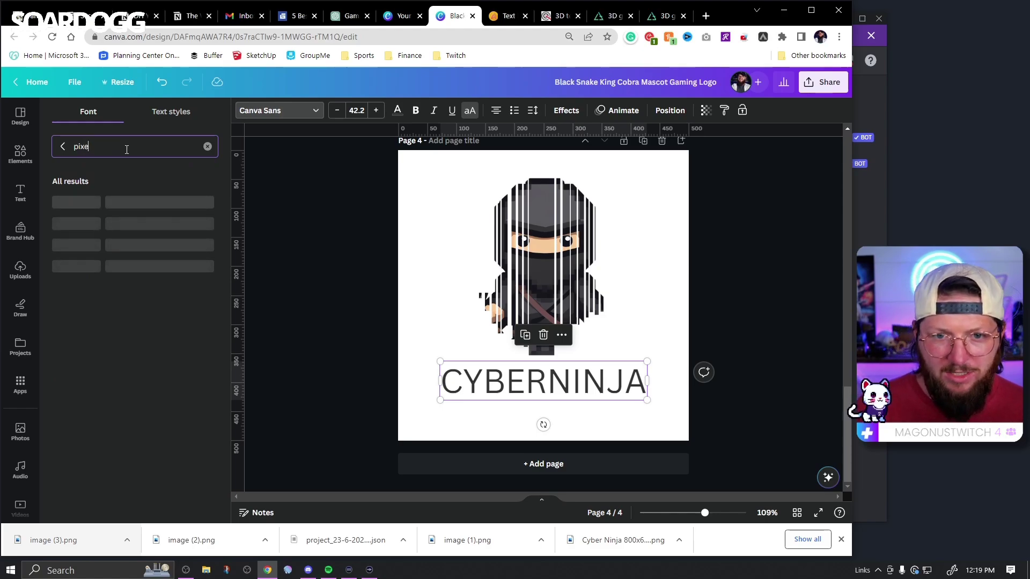
{"action": "type", "text": "l"}
{"action": "left_click", "coordinate": [175, 421]}
{"action": "left_click", "coordinate": [92, 264]}
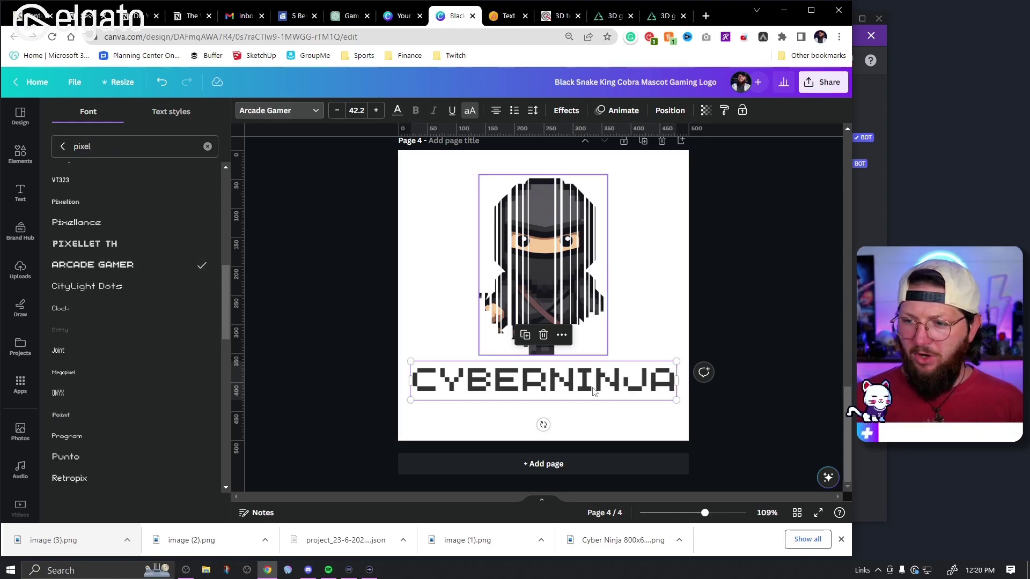
{"action": "left_click_drag", "start_coordinate": [676, 400], "coordinate": [626, 393]}
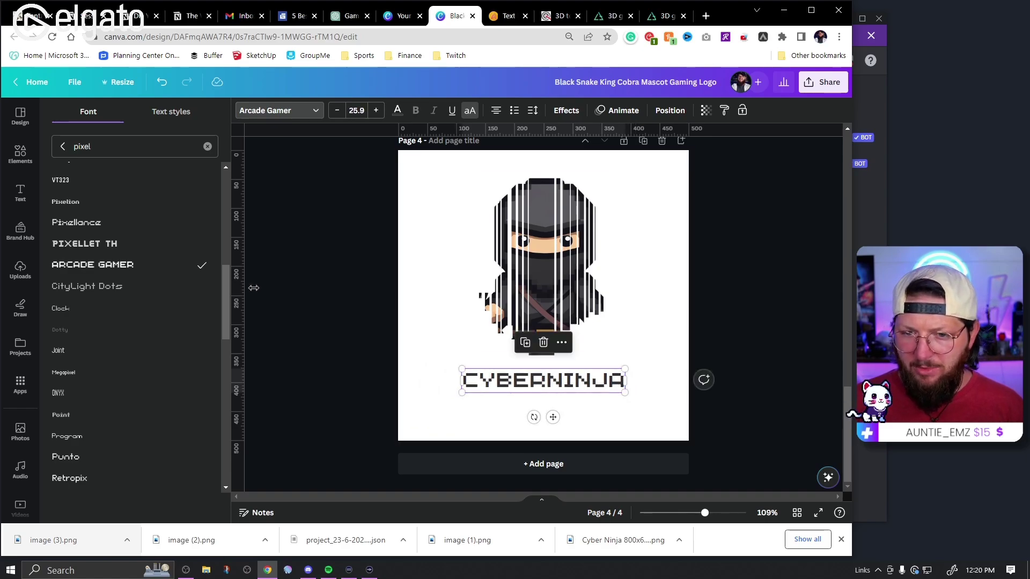
Center the title beneath the ninja between two vertical ruler guides, then remove a guide
{"action": "left_click_drag", "start_coordinate": [254, 288], "coordinate": [478, 299]}
{"action": "left_click_drag", "start_coordinate": [246, 317], "coordinate": [605, 343]}
{"action": "left_click_drag", "start_coordinate": [575, 386], "coordinate": [605, 379]}
{"action": "left_click", "coordinate": [632, 386]}
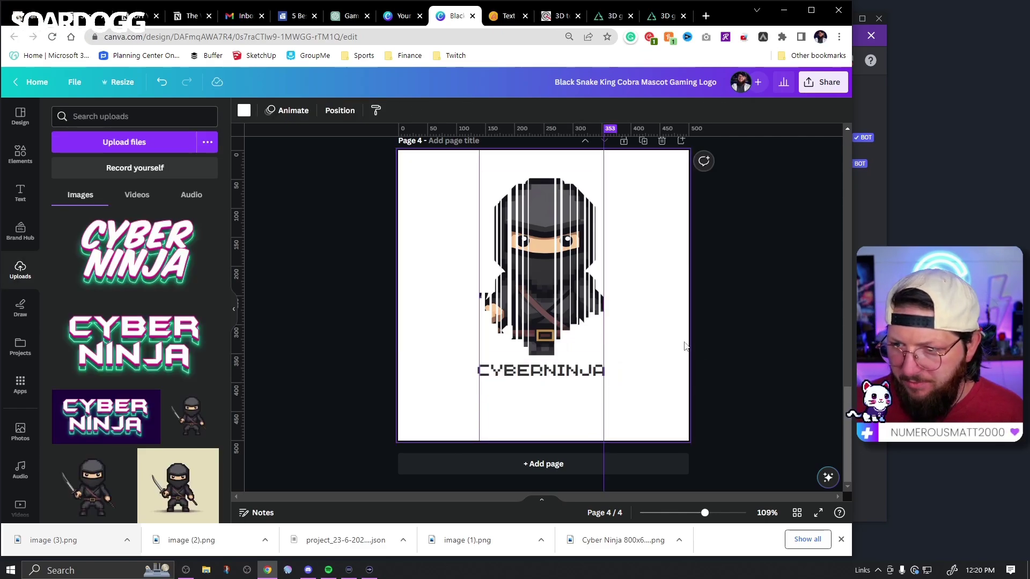
{"action": "left_click_drag", "start_coordinate": [480, 295], "coordinate": [359, 344]}
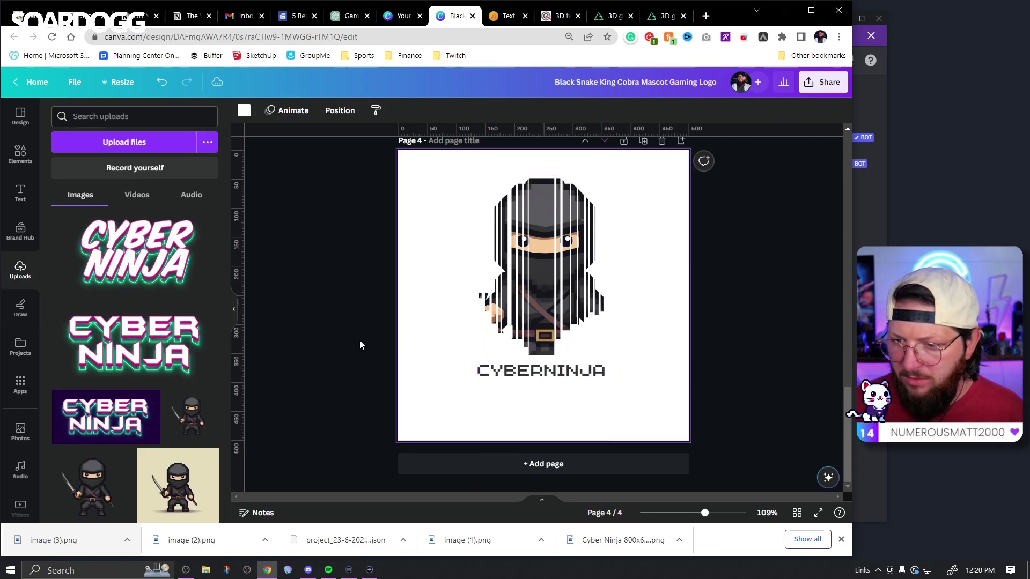
{"action": "left_click", "coordinate": [570, 378]}
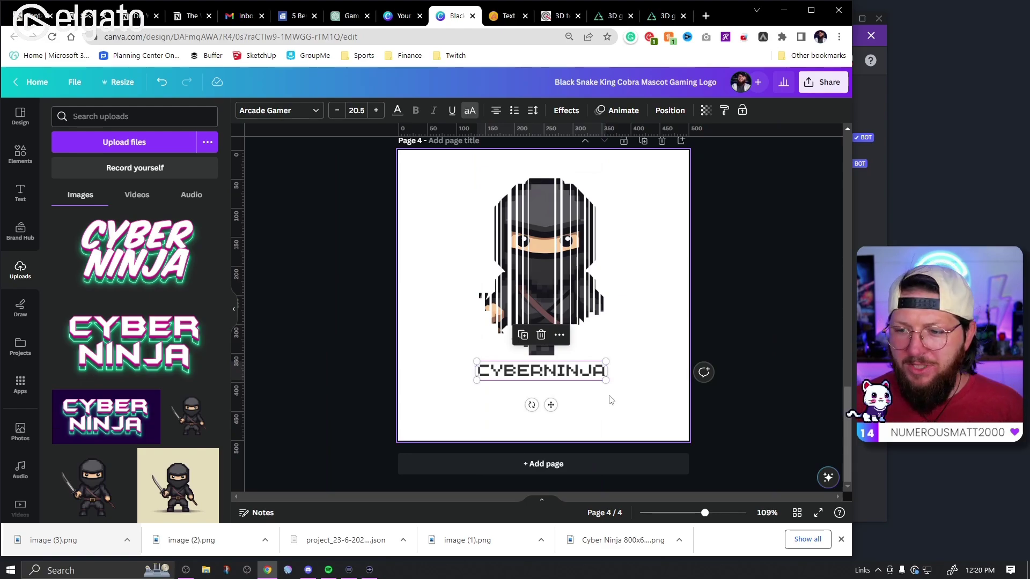
Curve the CYBERNINJA title into a downward arc at -40 and enlarge it
{"action": "left_click", "coordinate": [566, 111]}
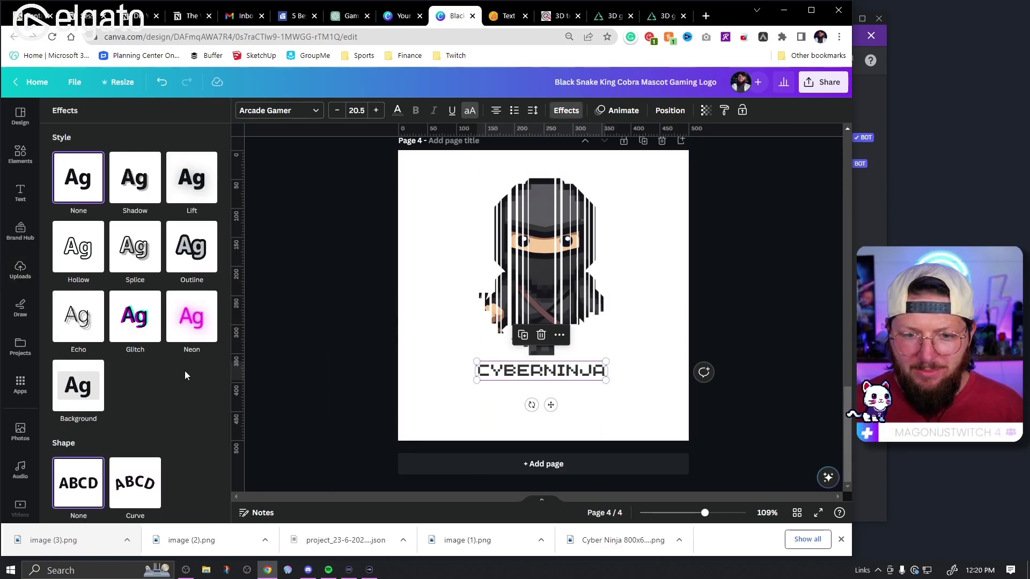
{"action": "left_click", "coordinate": [135, 483]}
{"action": "scroll", "coordinate": [162, 515], "scroll_direction": "down", "scroll_amount": 1}
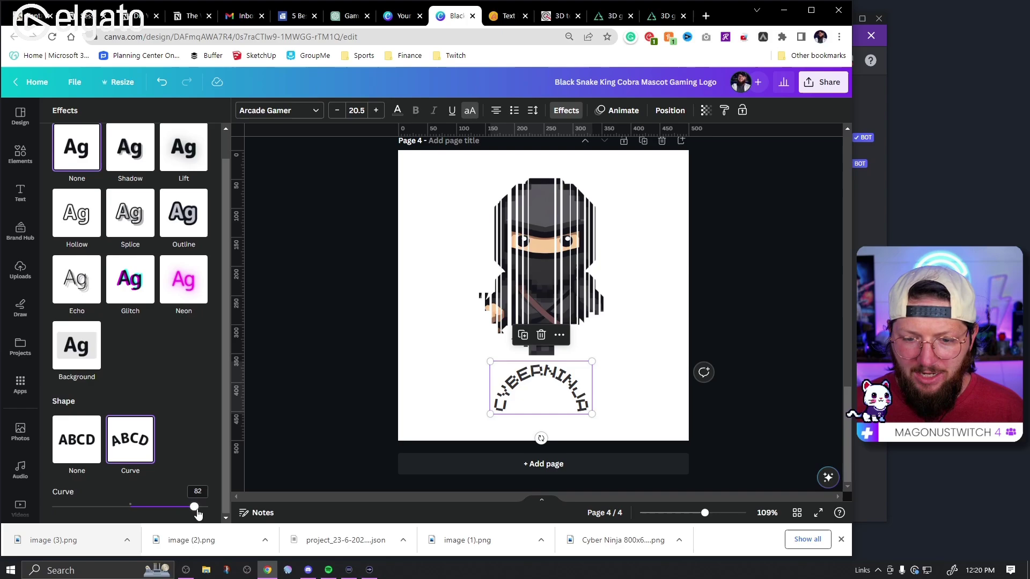
{"action": "left_click_drag", "start_coordinate": [195, 507], "coordinate": [99, 508]}
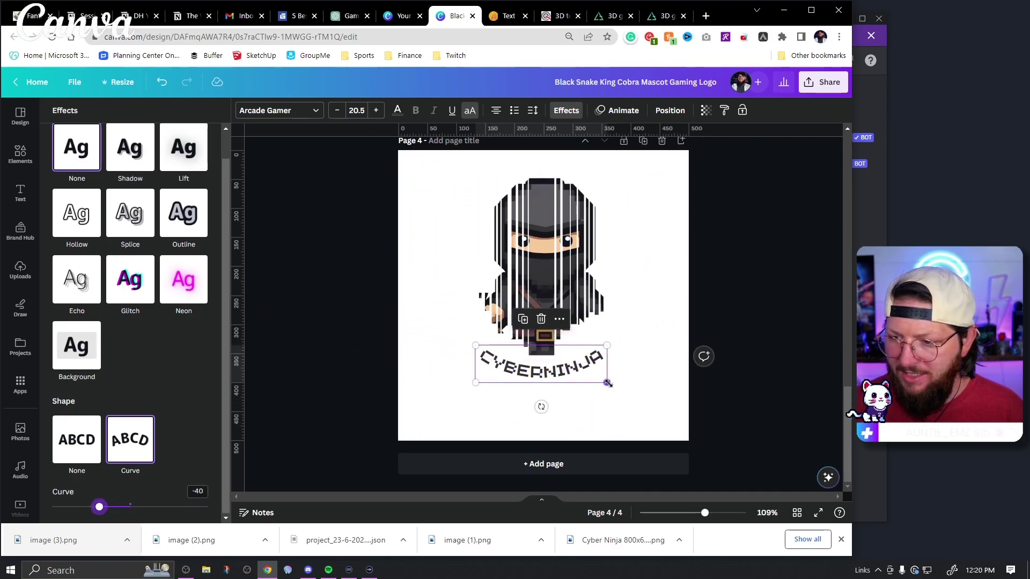
{"action": "left_click_drag", "start_coordinate": [608, 383], "coordinate": [629, 390]}
{"action": "left_click", "coordinate": [609, 429]}
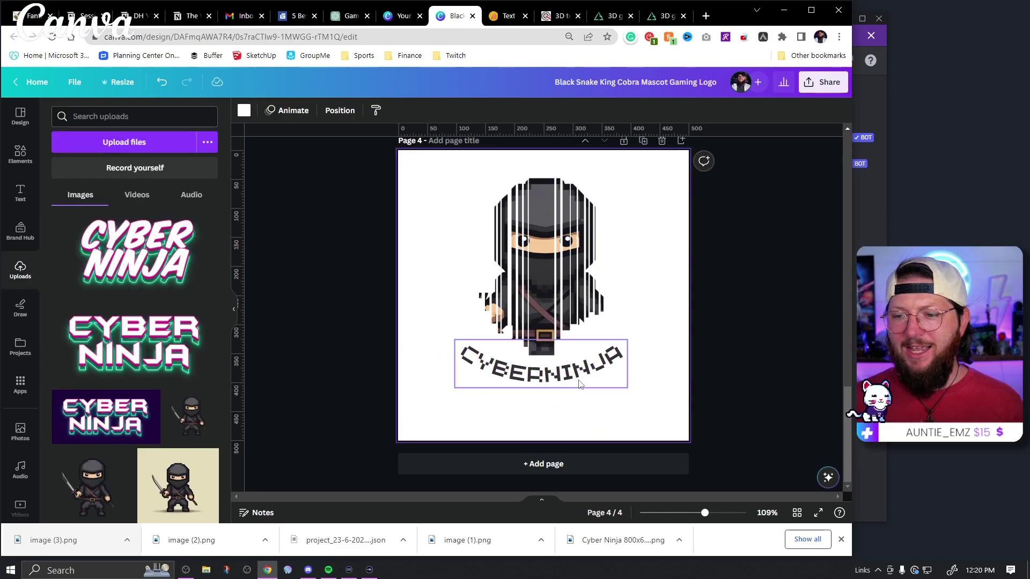
{"action": "left_click", "coordinate": [579, 385]}
Add a drop shadow in the ninja's sampled grey, transparency 47, direction near -45
{"action": "left_click", "coordinate": [568, 111]}
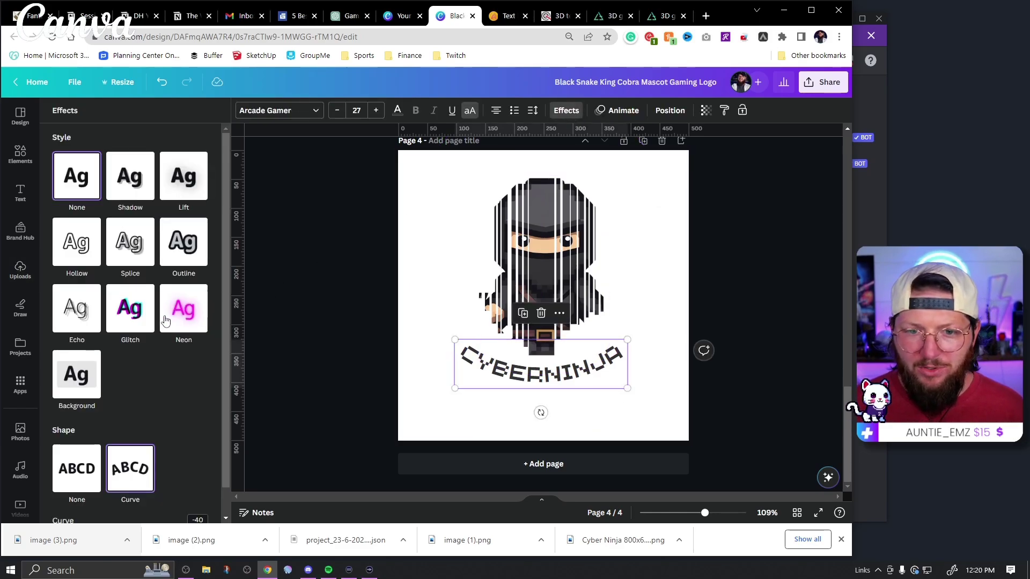
{"action": "left_click", "coordinate": [140, 187]}
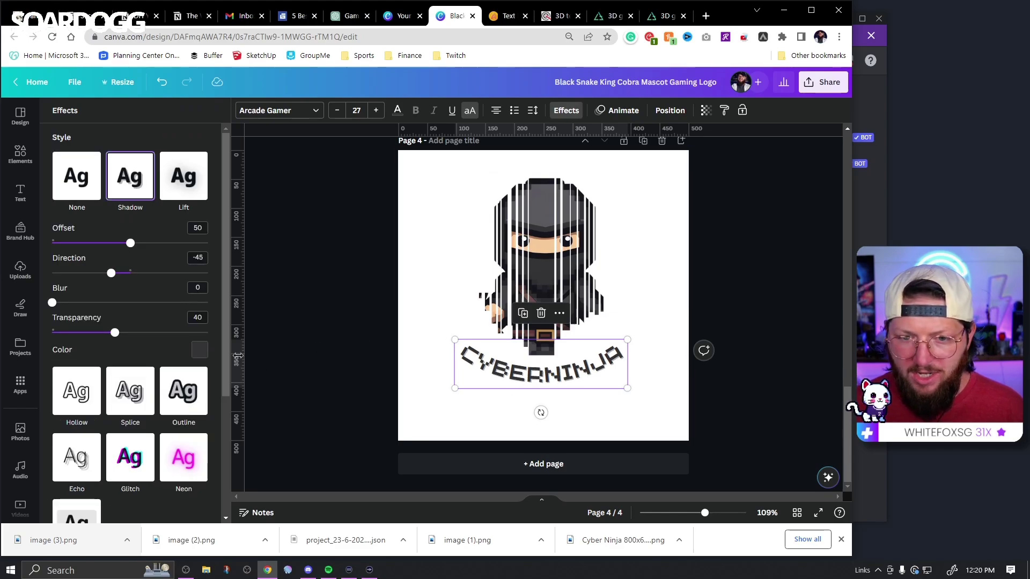
{"action": "left_click", "coordinate": [199, 351]}
{"action": "left_click", "coordinate": [60, 198]}
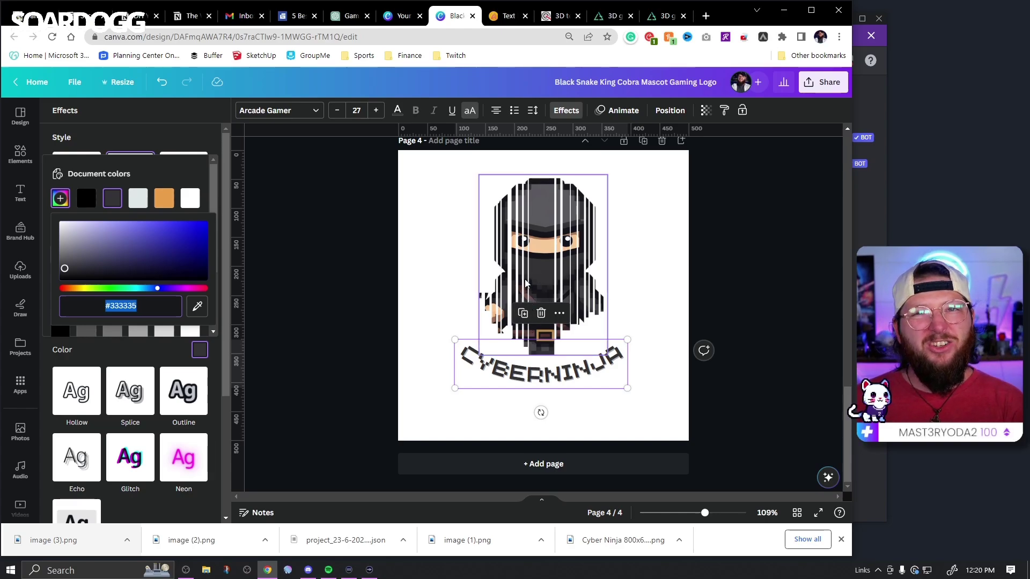
{"action": "left_click", "coordinate": [197, 306]}
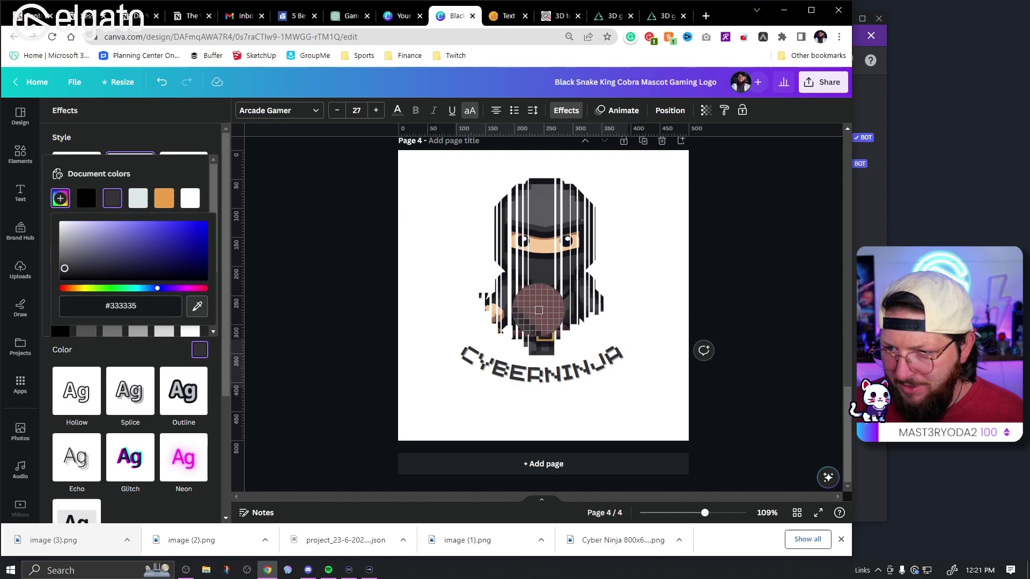
{"action": "left_click", "coordinate": [542, 209]}
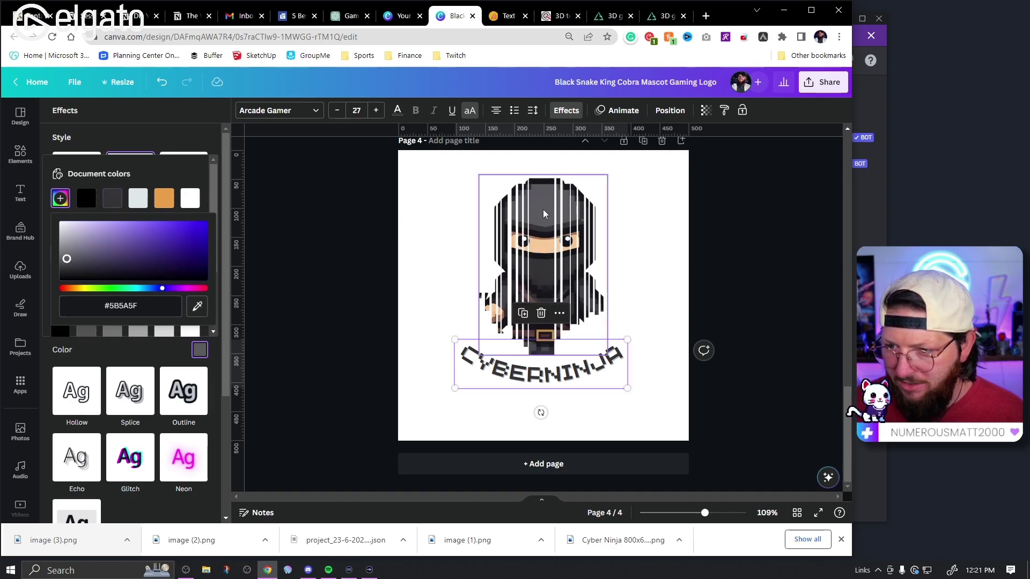
{"action": "left_click", "coordinate": [173, 353]}
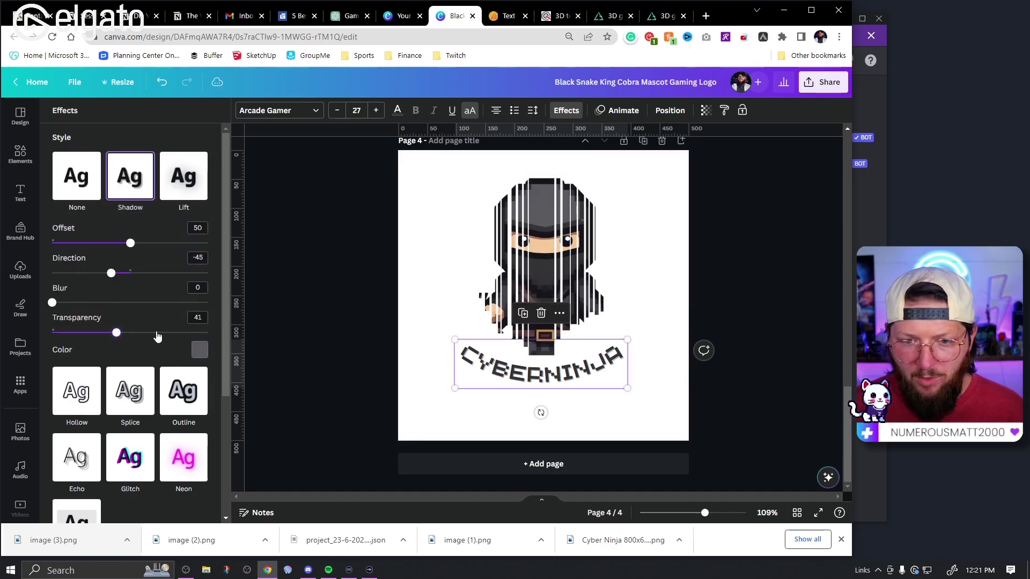
{"action": "left_click_drag", "start_coordinate": [115, 333], "coordinate": [267, 340]}
{"action": "left_click_drag", "start_coordinate": [194, 341], "coordinate": [126, 333]}
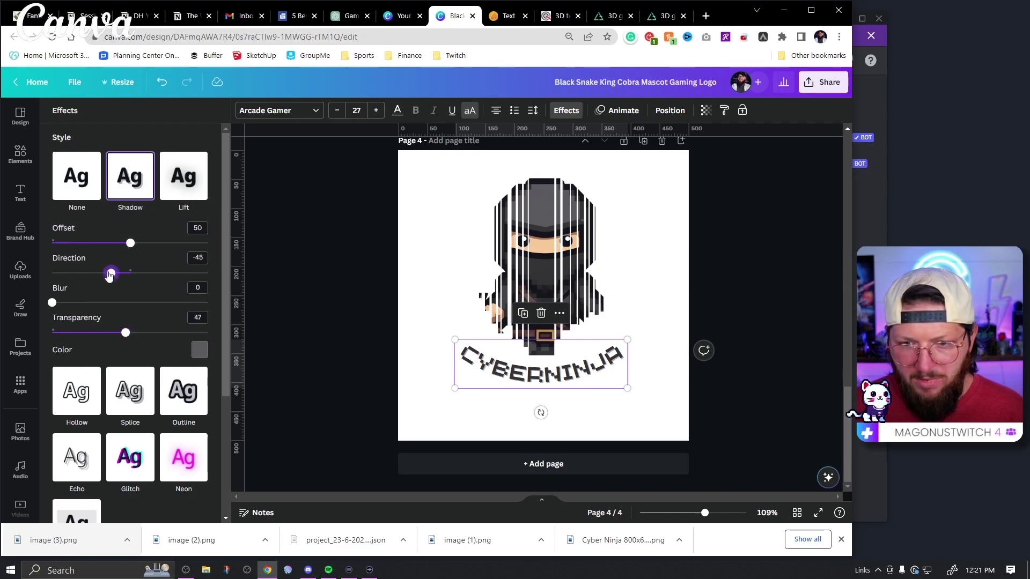
{"action": "left_click_drag", "start_coordinate": [111, 274], "coordinate": [194, 248]}
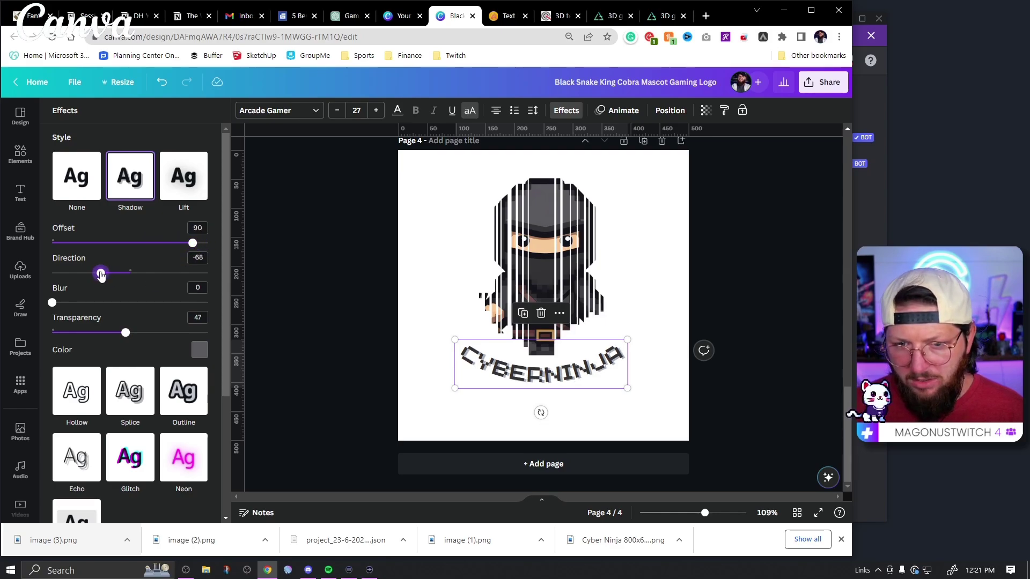
{"action": "left_click_drag", "start_coordinate": [101, 273], "coordinate": [108, 275]}
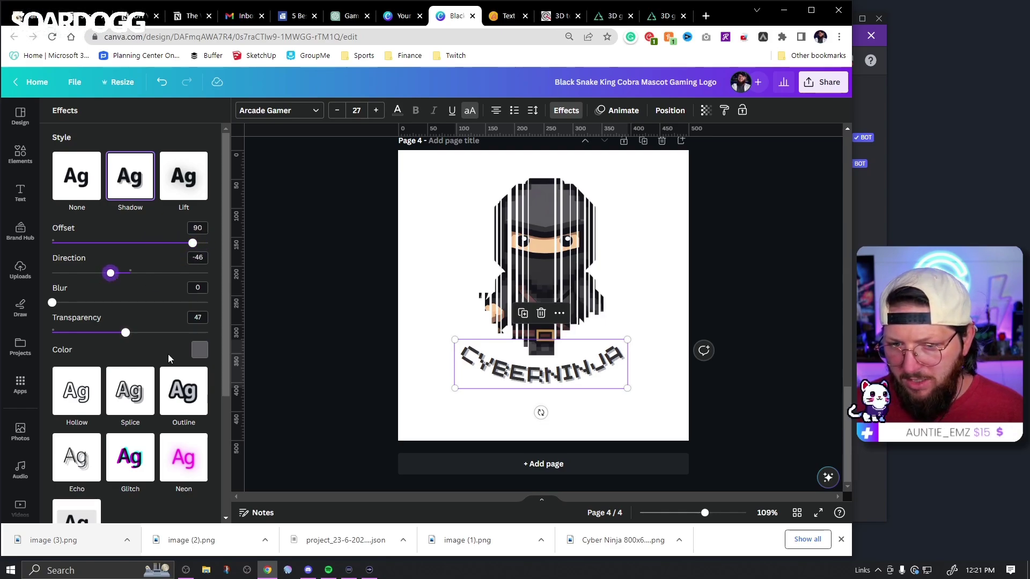
{"action": "key", "text": "Escape"}
Select the ninja and title together and move them slightly down the page
{"action": "left_click", "coordinate": [791, 382]}
{"action": "left_click_drag", "start_coordinate": [708, 425], "coordinate": [558, 300]}
{"action": "left_click_drag", "start_coordinate": [549, 259], "coordinate": [550, 272]}
{"action": "left_click", "coordinate": [741, 326]}
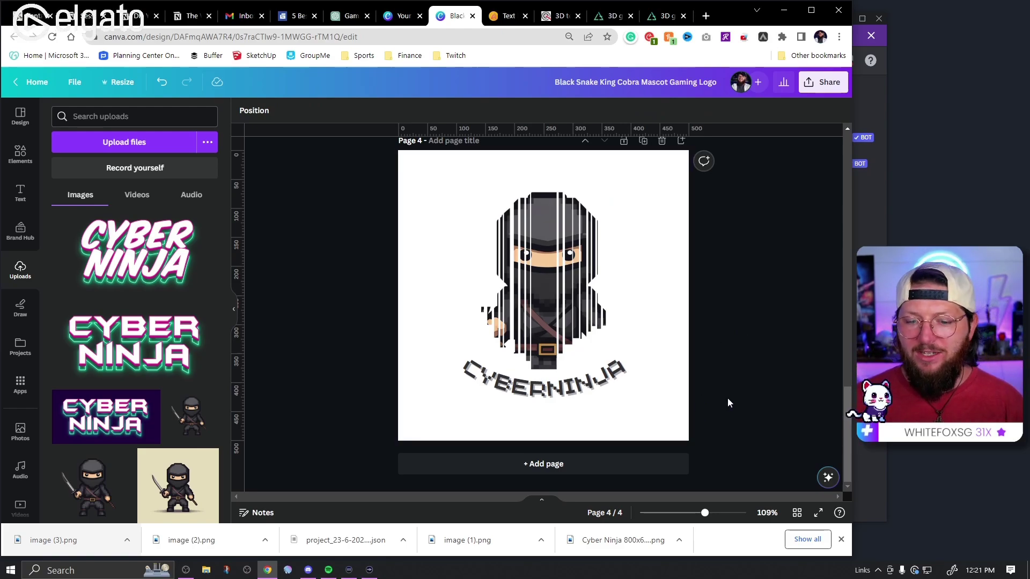
Scroll up through the pages, then back down to page 2's black Cyber Ninja mascot logo
{"action": "scroll", "coordinate": [728, 398], "scroll_direction": "up", "scroll_amount": 5}
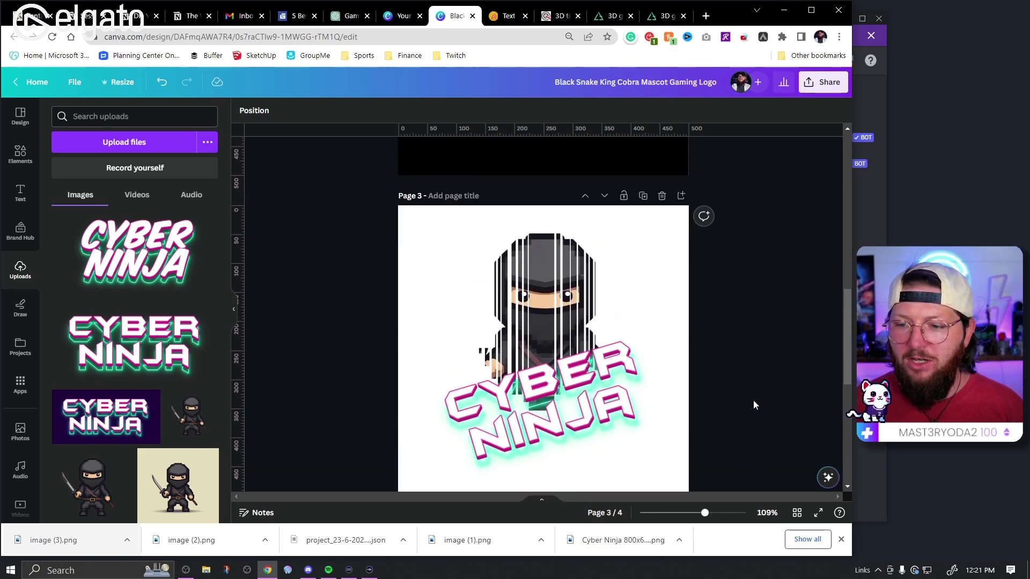
{"action": "scroll", "coordinate": [755, 400], "scroll_direction": "up", "scroll_amount": 10}
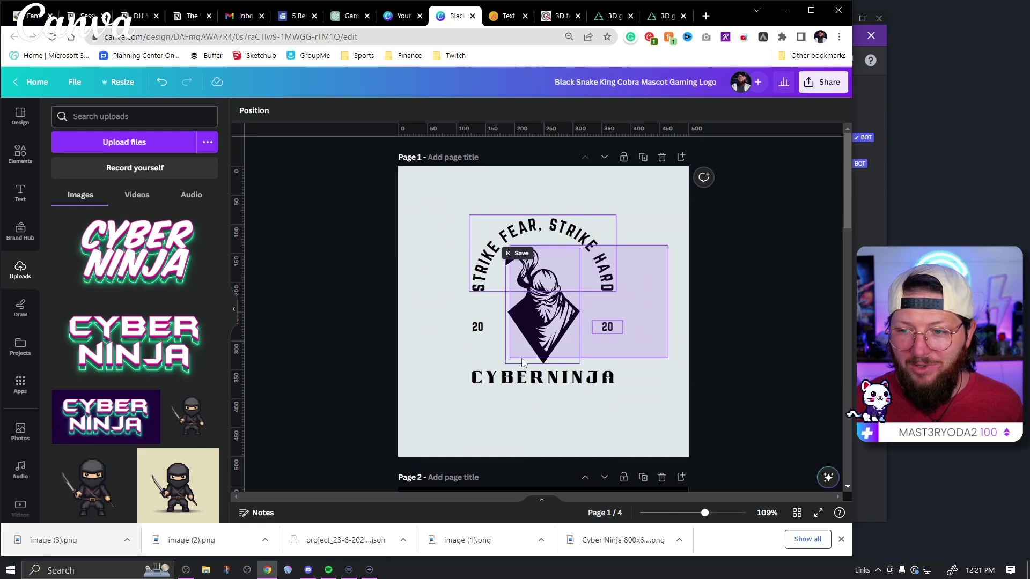
{"action": "scroll", "coordinate": [750, 360], "scroll_direction": "down", "scroll_amount": 5}
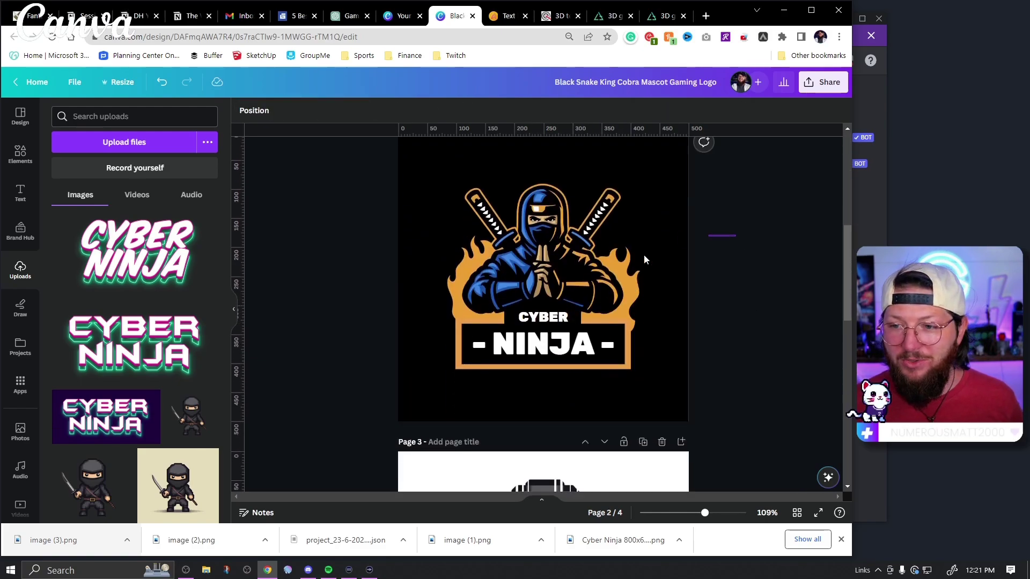
{"action": "left_click", "coordinate": [642, 254]}
{"action": "left_click", "coordinate": [731, 348]}
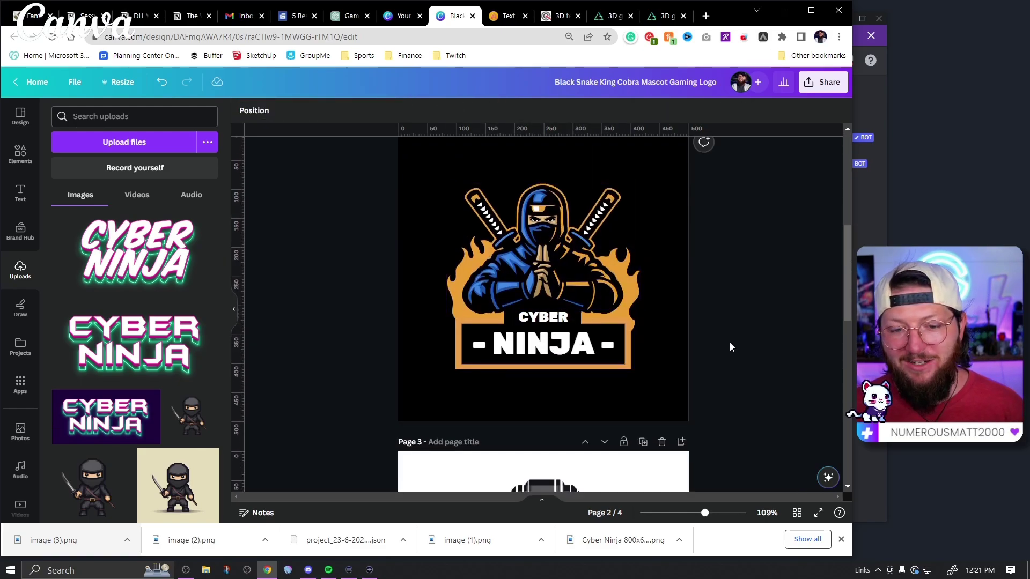